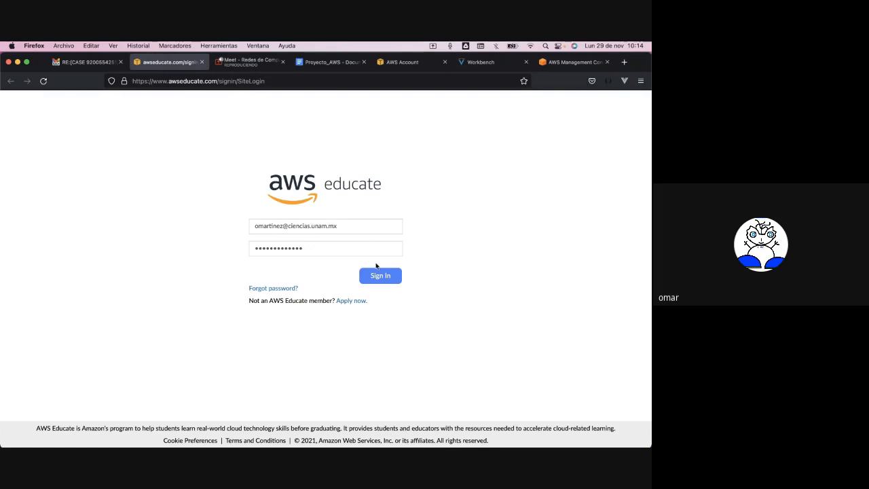
Close the AWS Educate sign-in page, switch to the AWS Account page and highlight its "AWS Educate Starter Account" heading
click(202, 62)
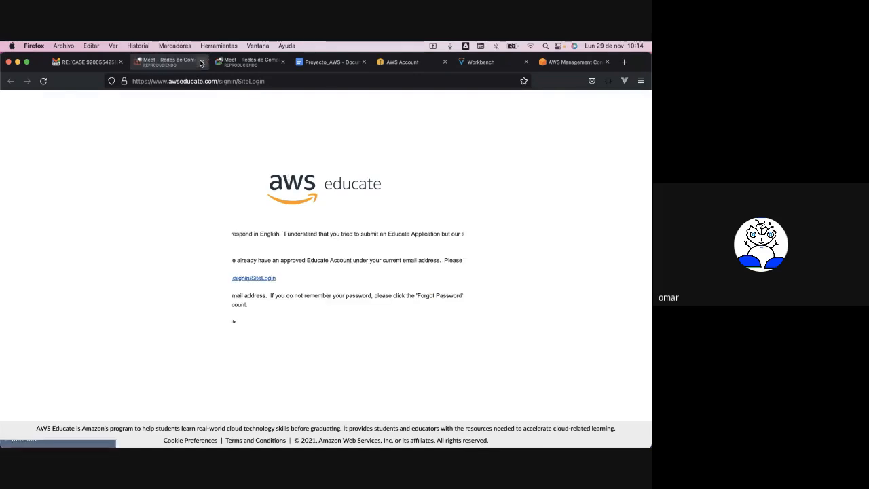
click(305, 65)
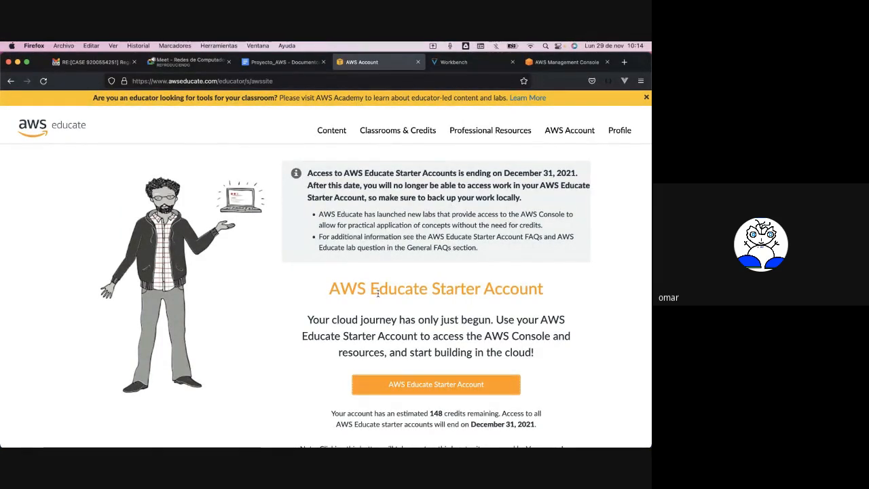
drag(378, 292, 339, 291)
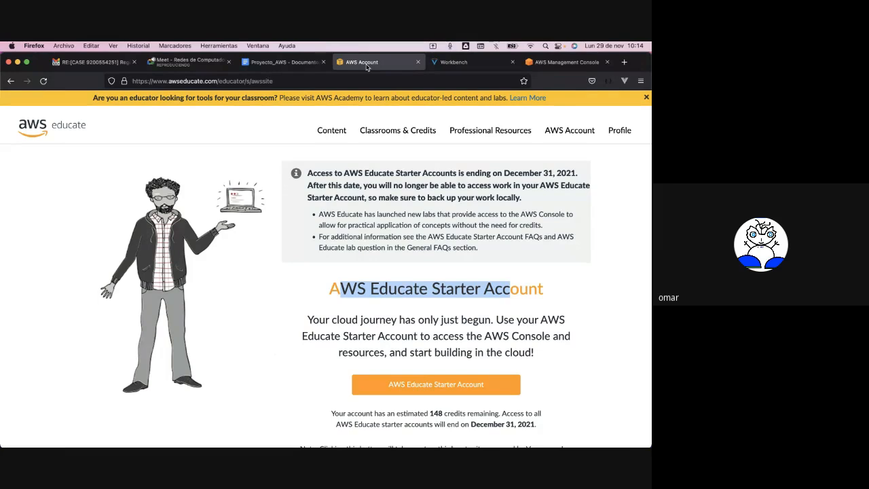
Switch to the Vocareum Workbench page and highlight the labs.vocareum.com domain in its address
click(447, 64)
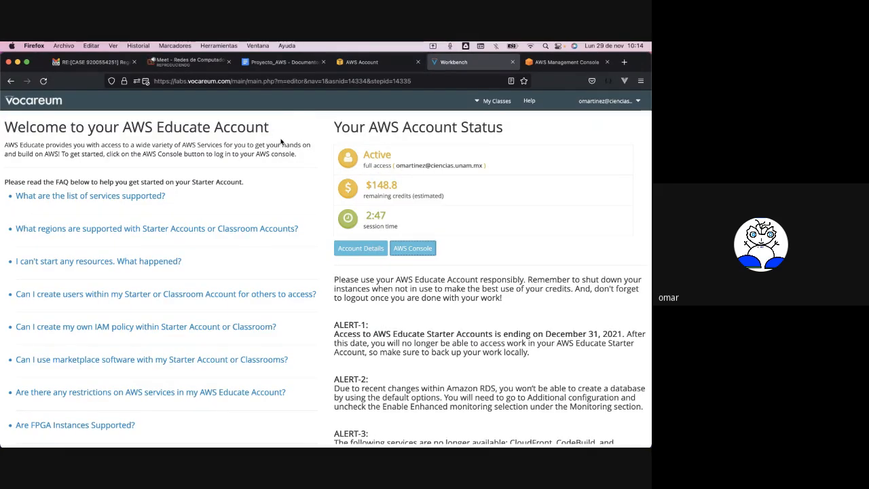
click(189, 80)
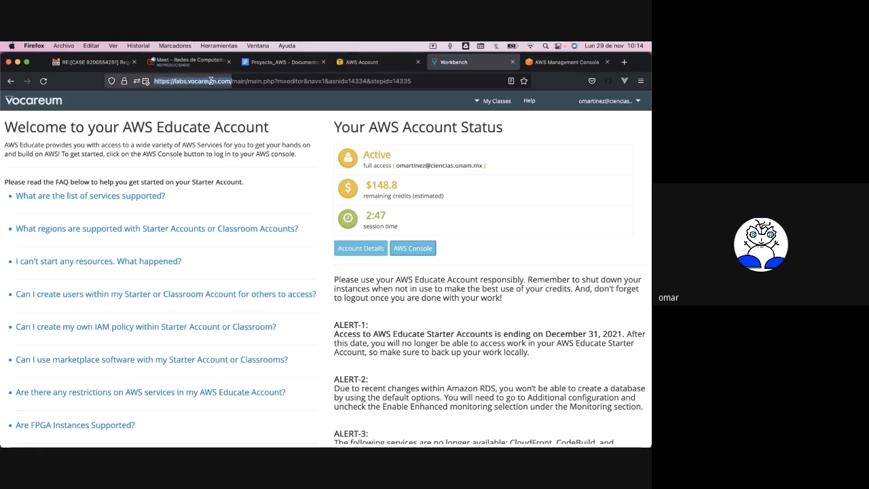
drag(189, 80, 218, 80)
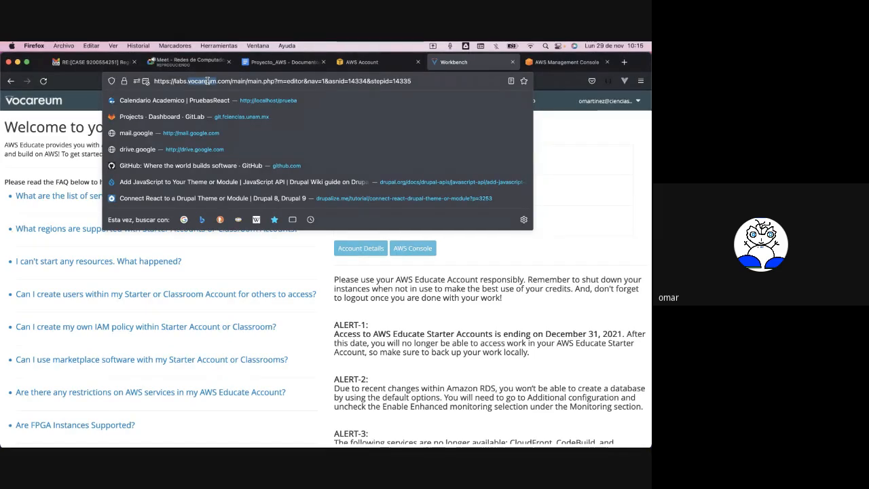
drag(231, 81, 176, 81)
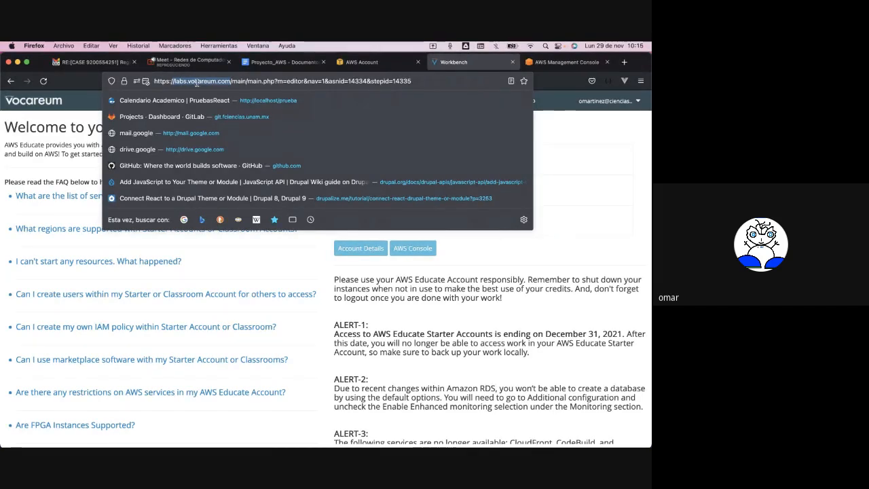
click(592, 160)
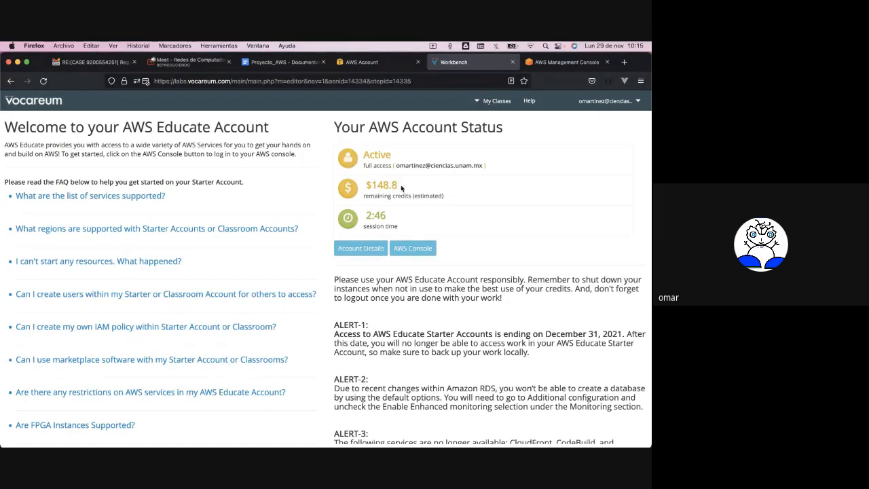
Point out the remaining credits, session time and account status on the Workbench page, and highlight the Vocareum domain again
drag(365, 186, 398, 192)
click(388, 217)
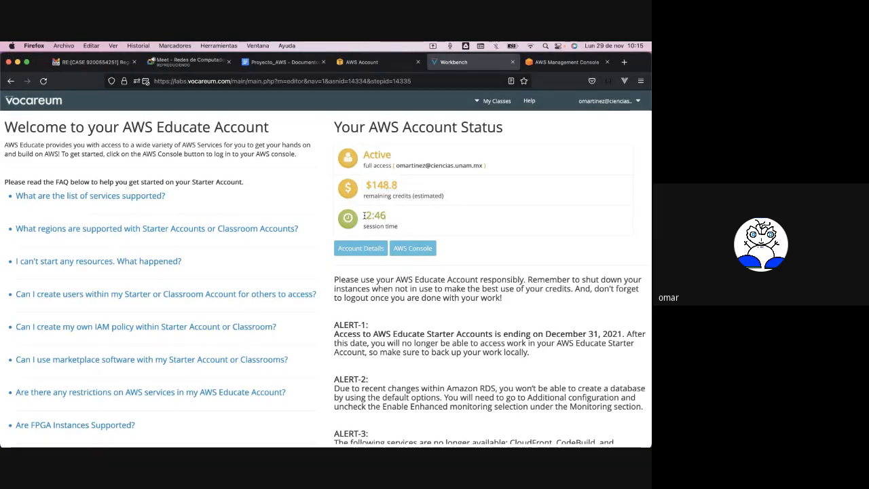
double_click(379, 157)
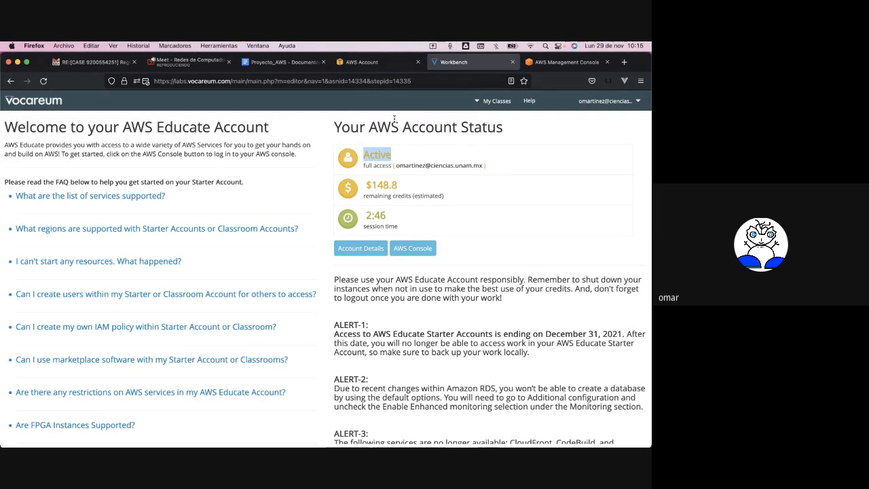
click(227, 81)
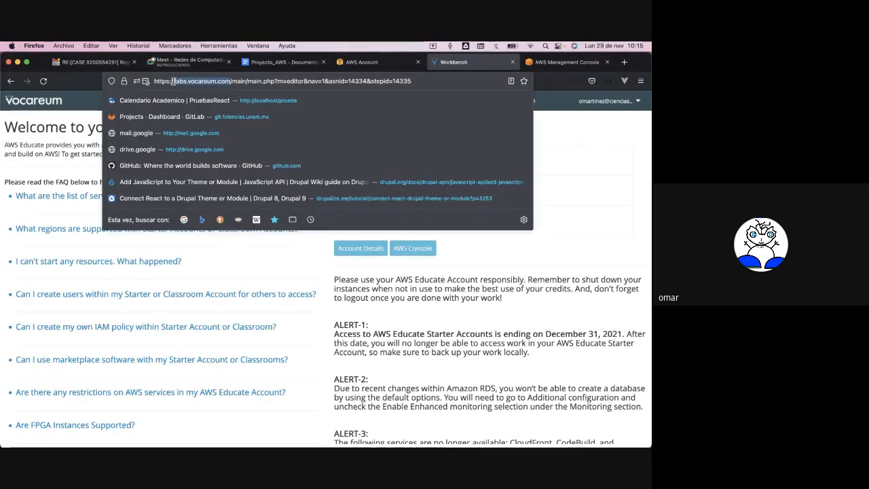
click(397, 291)
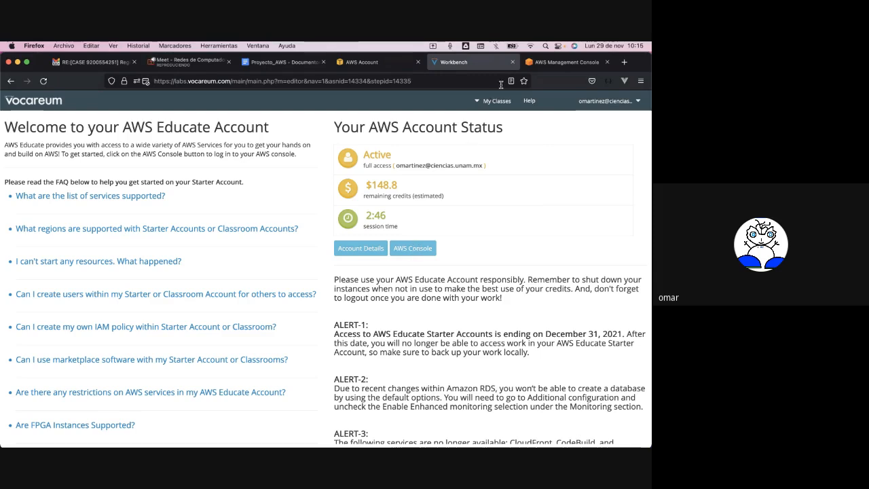
Show the AWS Management Console home page, check the Meet call's chat and return to the console
click(553, 61)
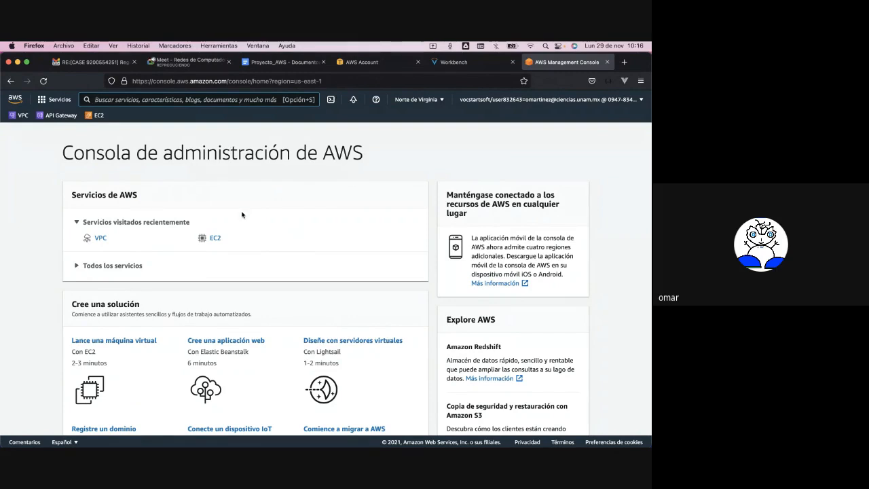
click(193, 64)
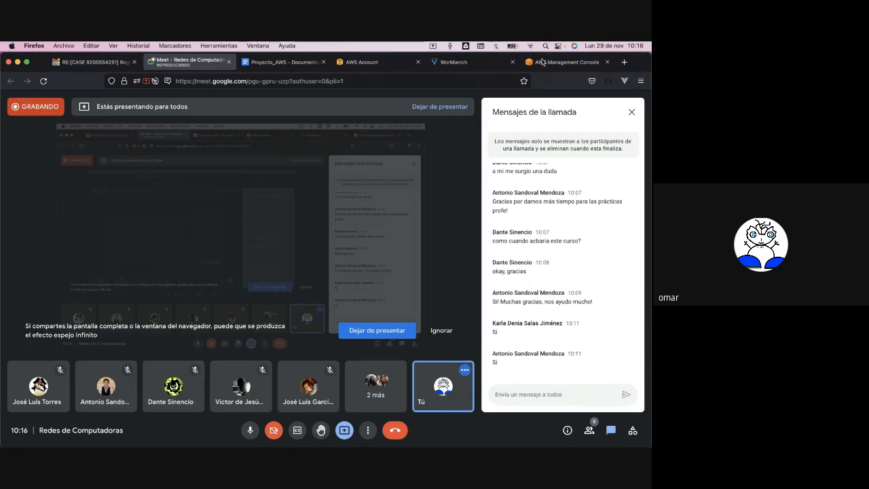
click(543, 63)
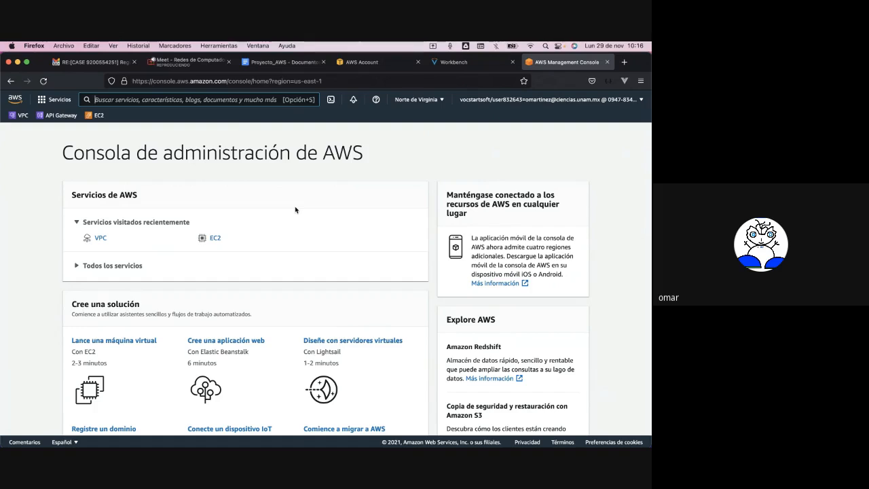
Browse the full list of AWS services and display the services in the Informática category
click(46, 102)
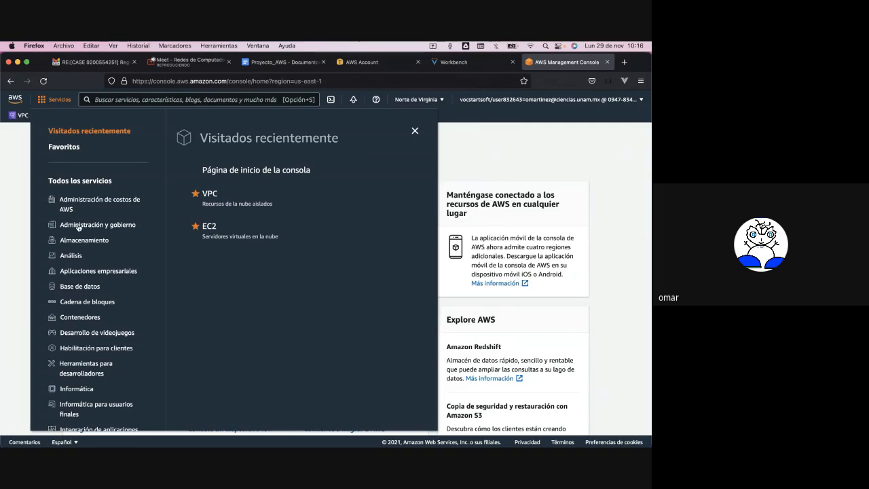
scroll(78, 227, down, 3)
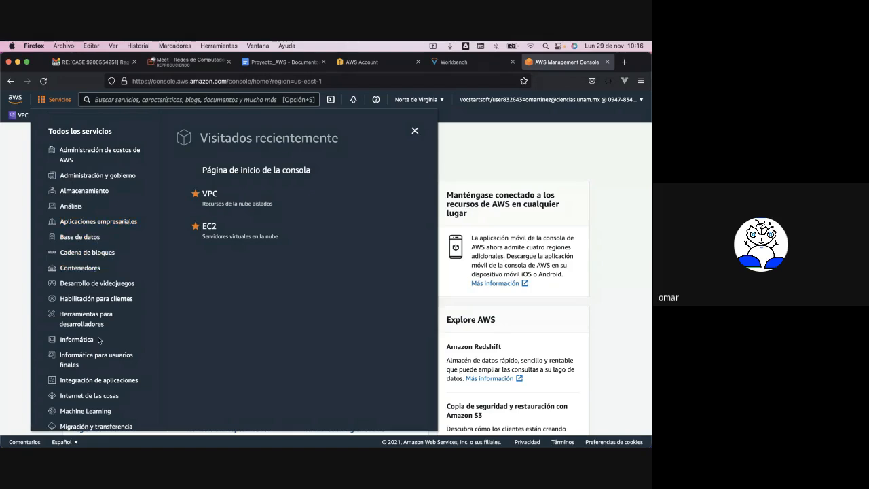
scroll(98, 319, down, 5)
scroll(98, 340, up, 4)
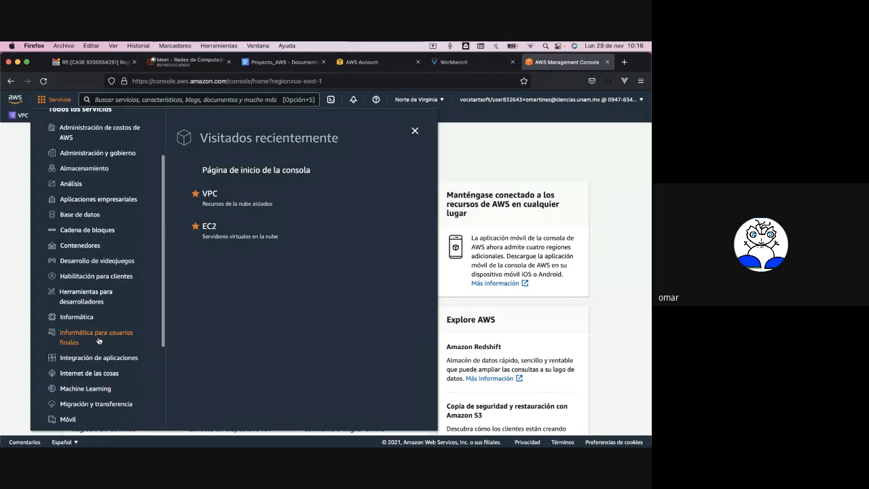
scroll(98, 339, up, 1)
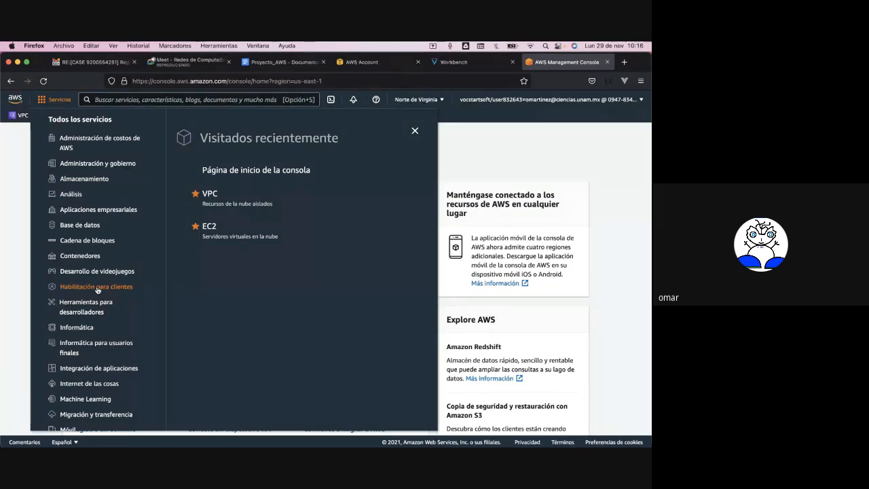
scroll(97, 289, down, 1)
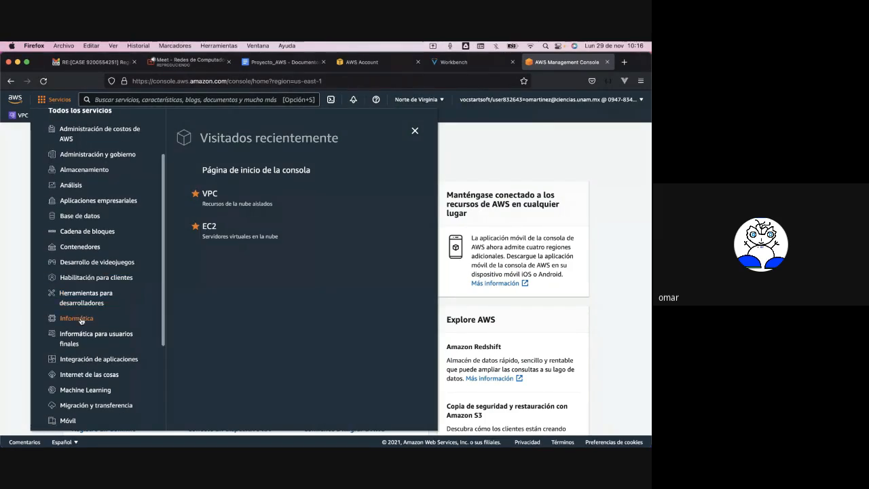
mouse_move(80, 320)
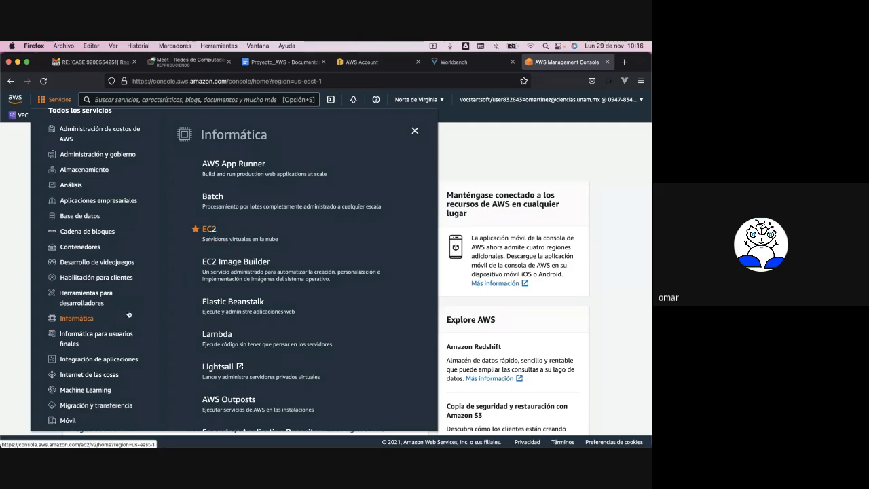
Display the services in the Redes y entrega de contenido category, then close the services list
scroll(109, 324, down, 5)
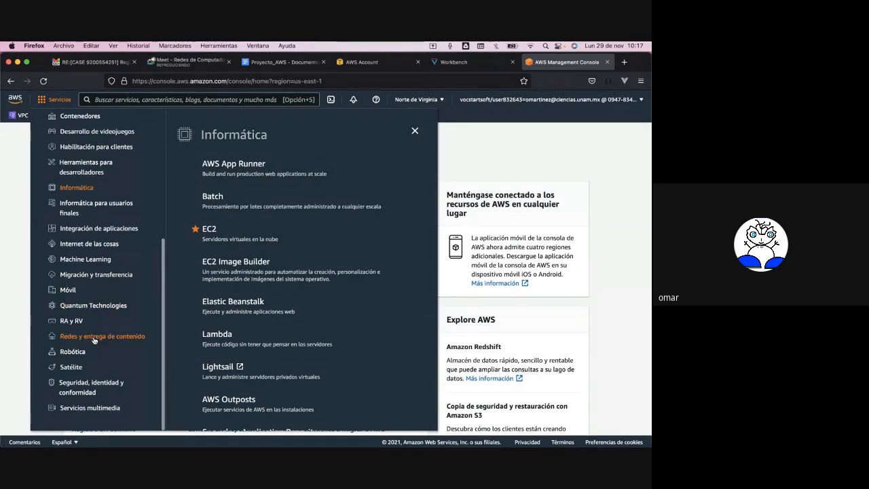
click(95, 340)
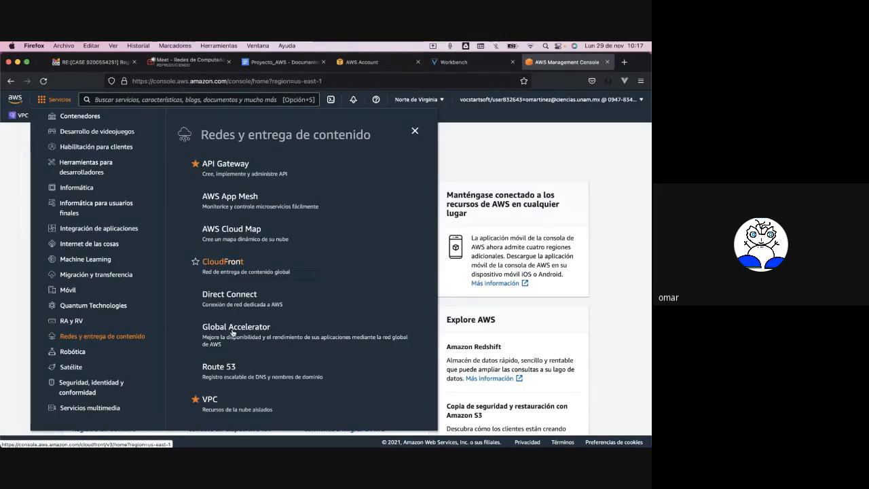
scroll(229, 402, down, 1)
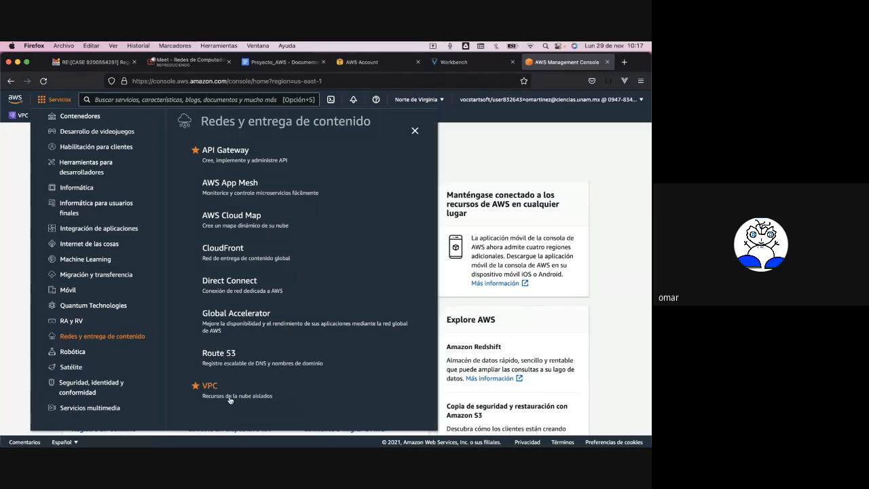
click(414, 131)
Switch to the Proyecto_AWS document and highlight "Regiones y Zonas" in the list of AWS infrastructure elements
click(300, 63)
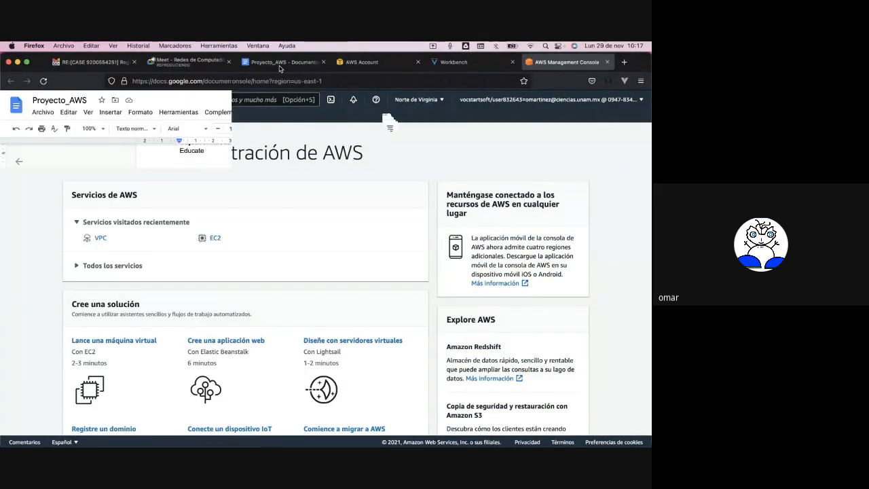
scroll(264, 242, down, 3)
scroll(265, 242, down, 4)
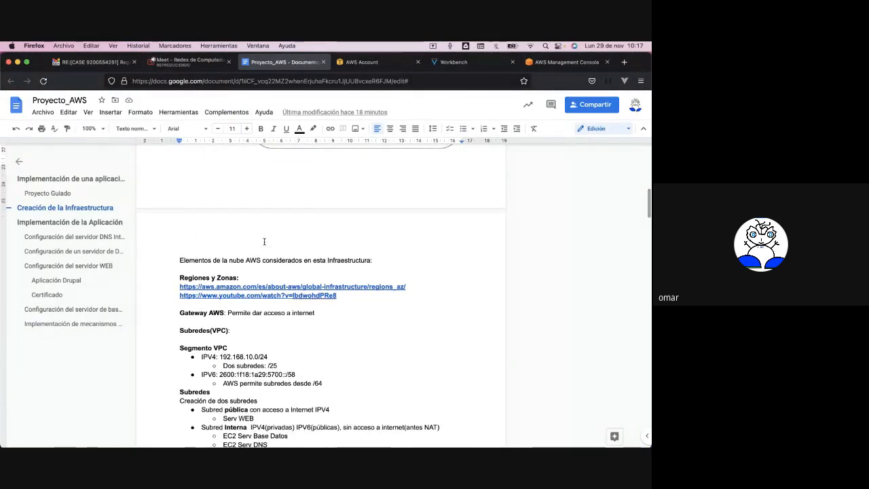
scroll(264, 241, down, 3)
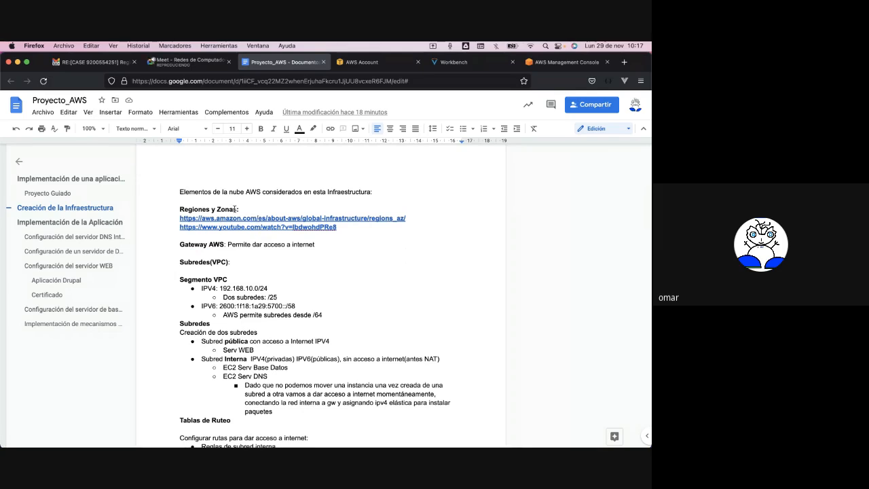
drag(238, 209, 178, 211)
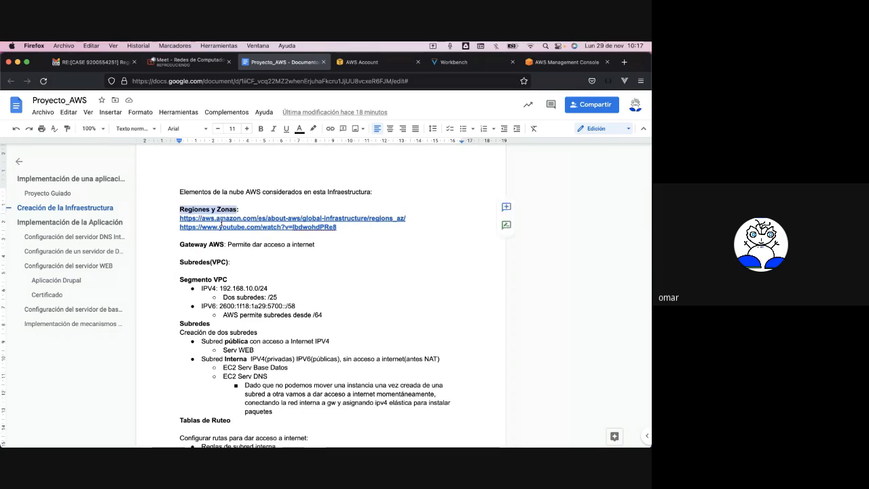
Open the AWS regions_az link from the document and send its web address to the Meet call's chat
click(250, 218)
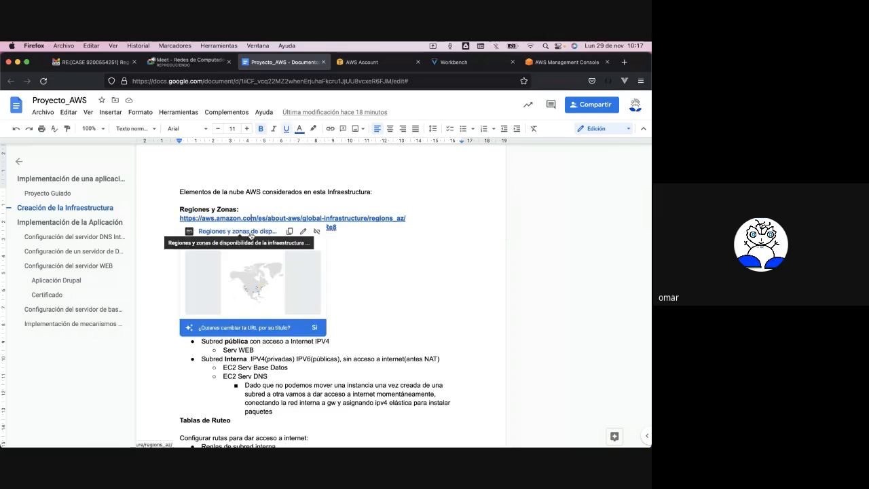
click(239, 231)
click(358, 77)
key(super+c)
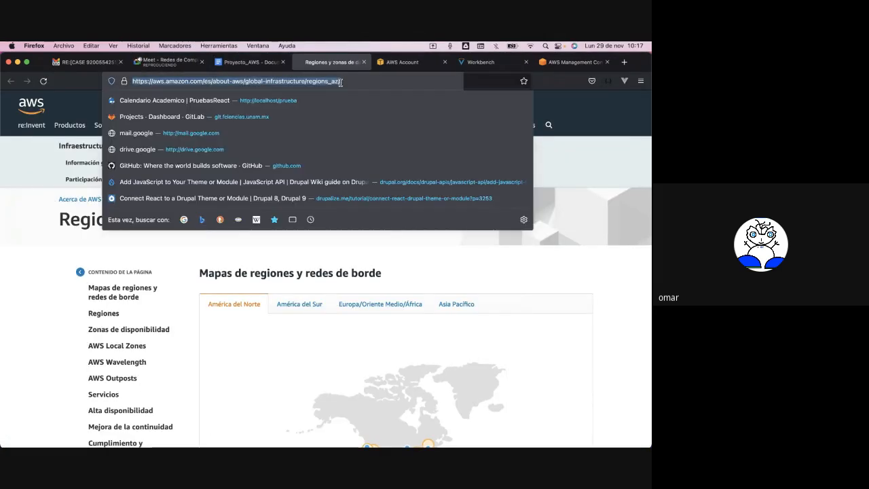
click(166, 62)
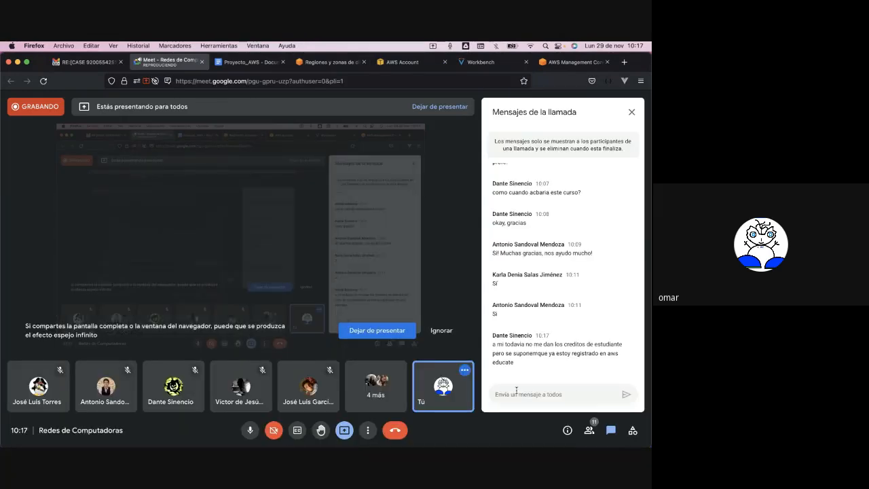
key(super+v)
key(Return)
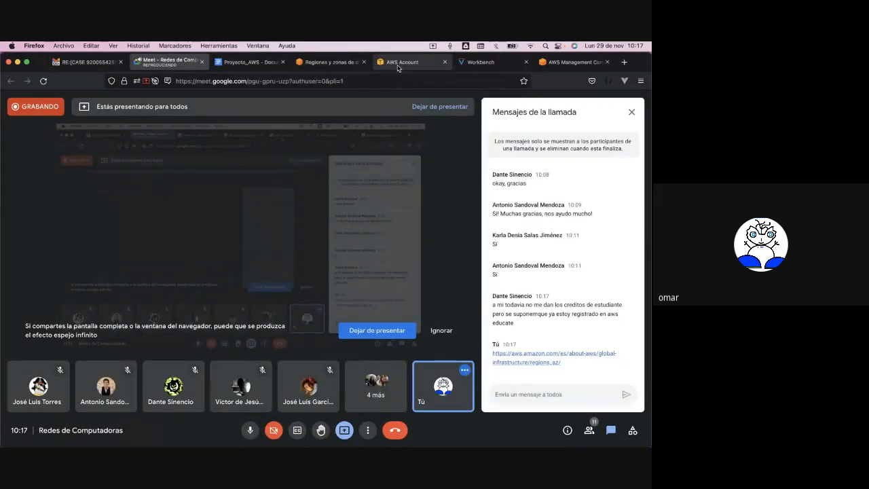
Copy the YouTube link under "Regiones y Zonas" in the Proyecto_AWS document and send it to the Meet call's chat
click(248, 62)
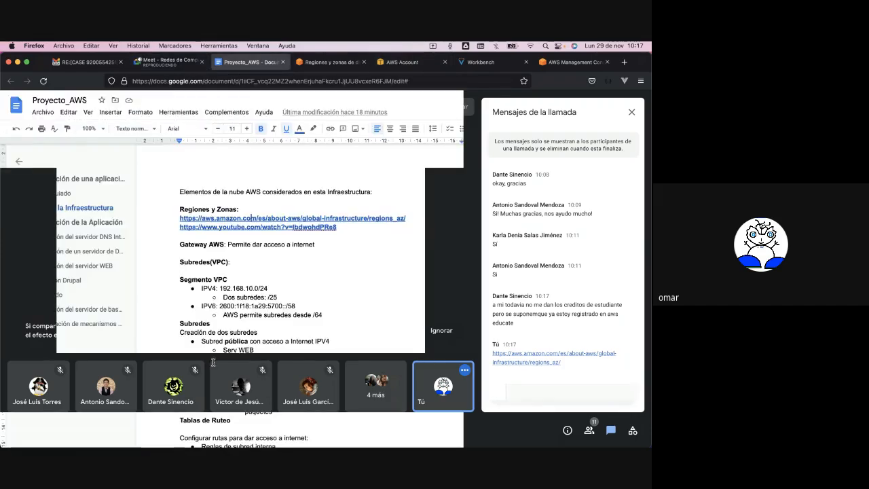
click(181, 228)
click(314, 61)
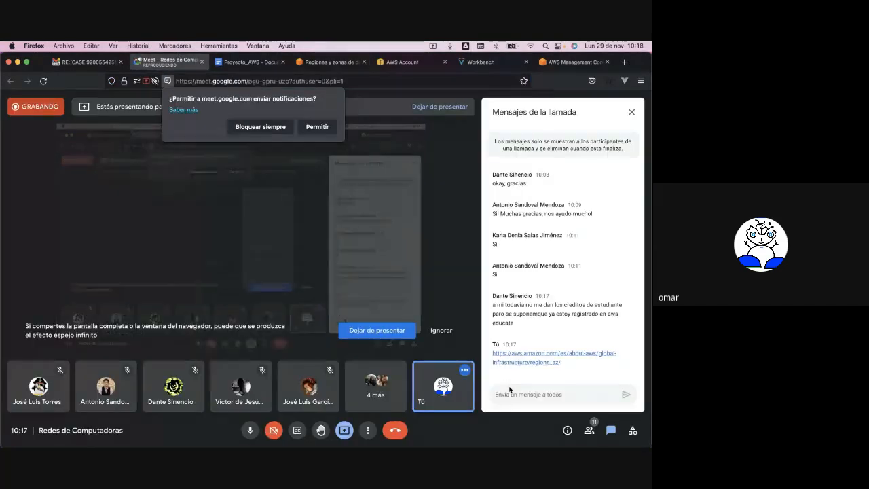
click(510, 392)
text(https://www.youtube.com/watch?v=lbdwohdPRe8)
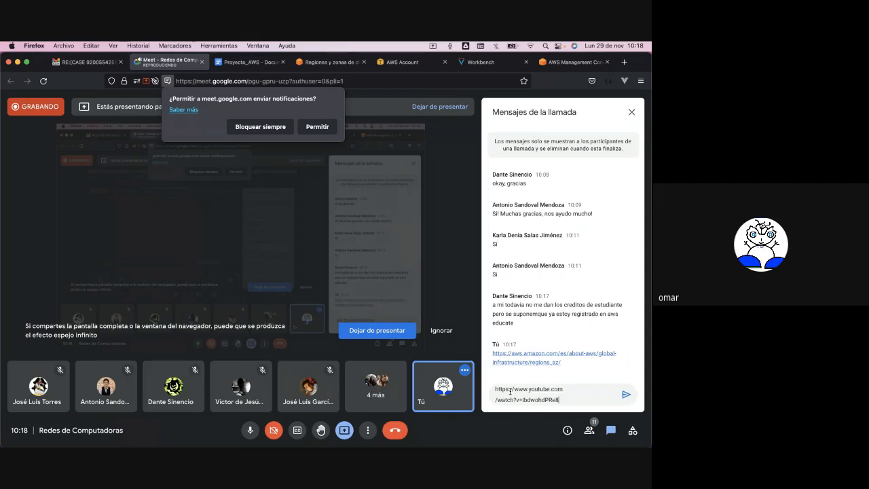
key(Return)
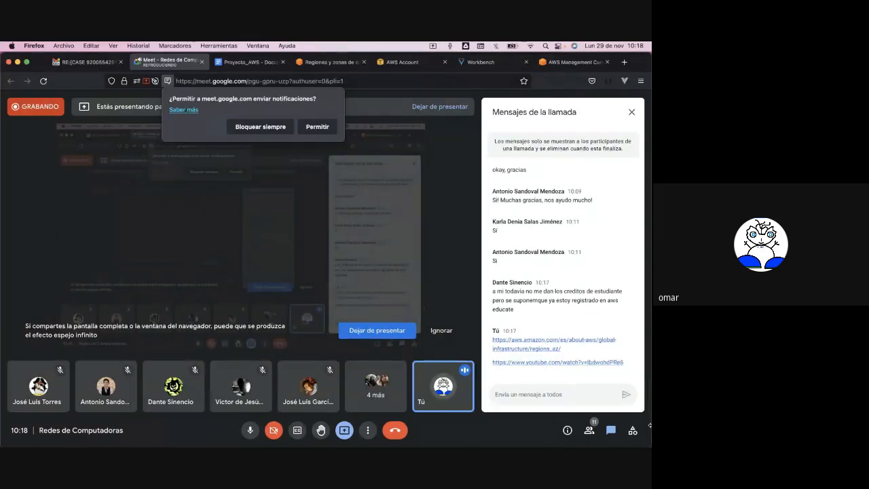
Open the regions_az link from the call chat and examine the North America map of AWS regions and edge locations
click(525, 341)
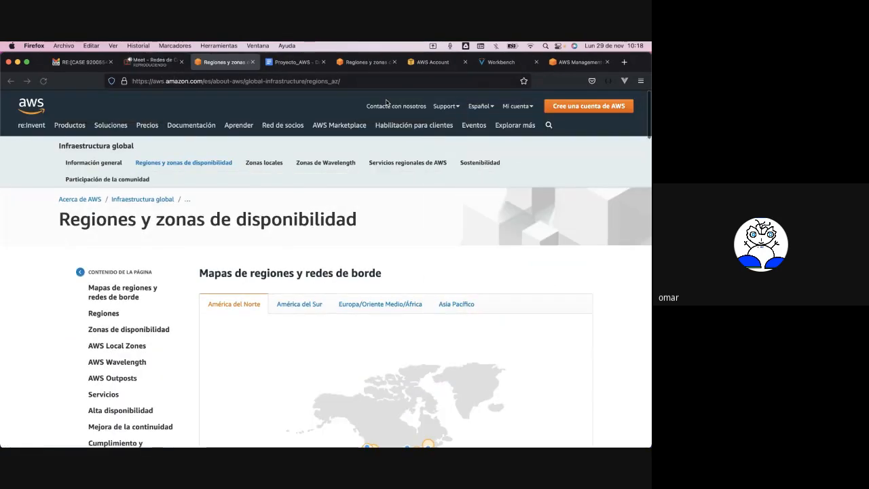
scroll(249, 204, down, 1)
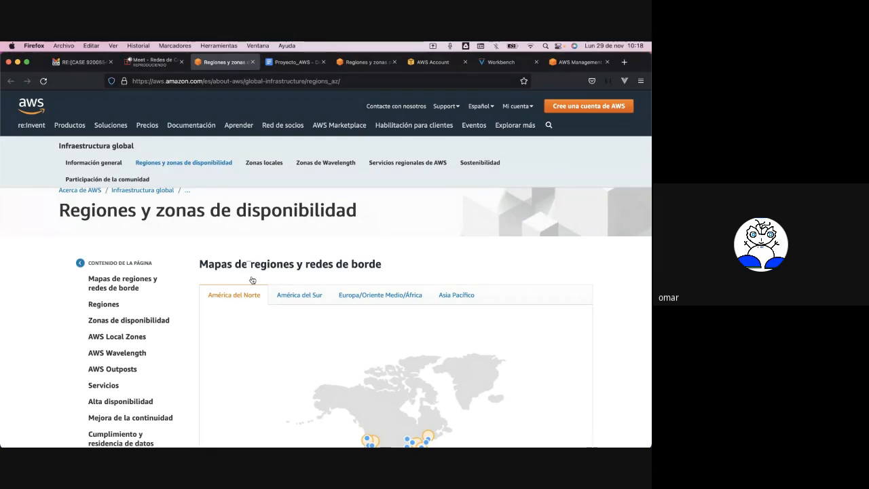
scroll(251, 280, down, 4)
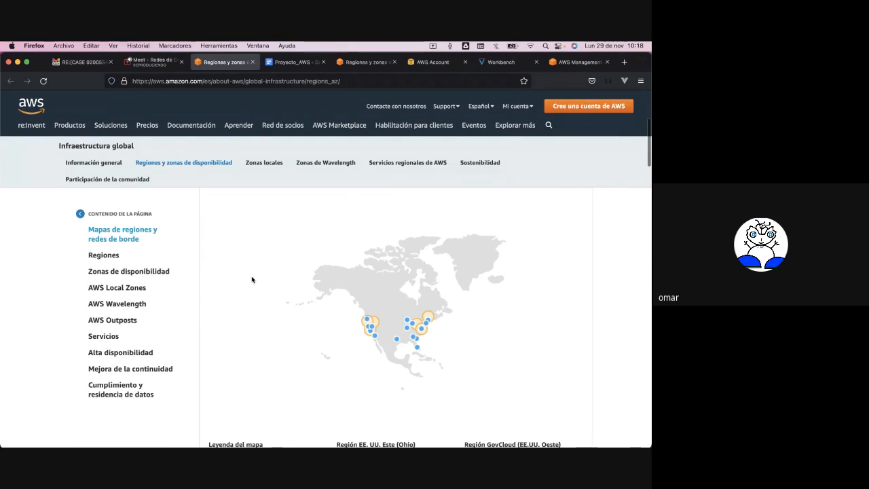
scroll(251, 280, down, 2)
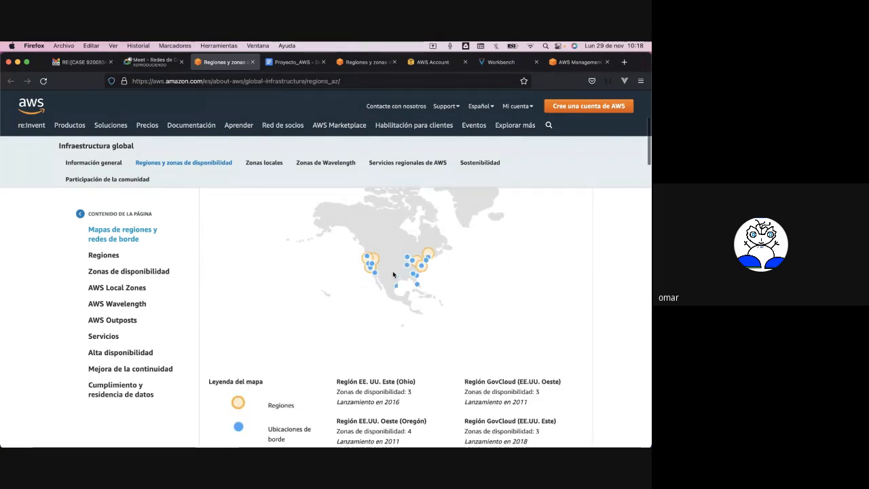
scroll(393, 274, up, 1)
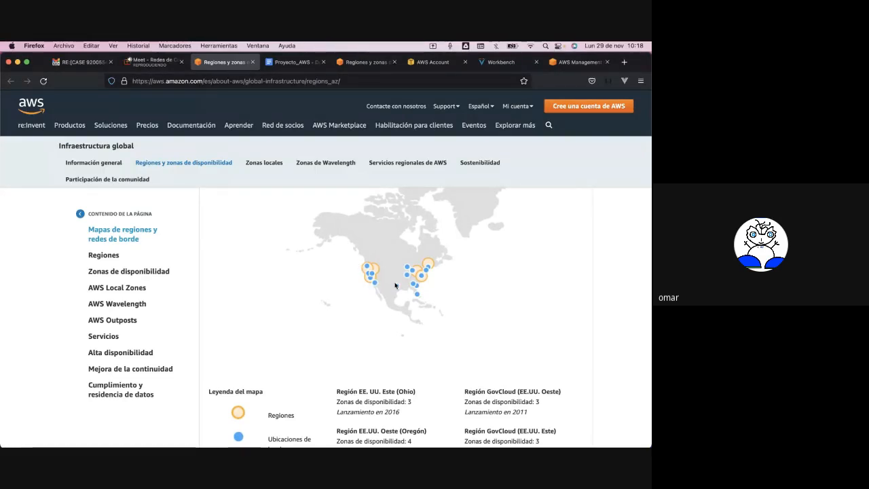
scroll(395, 286, down, 1)
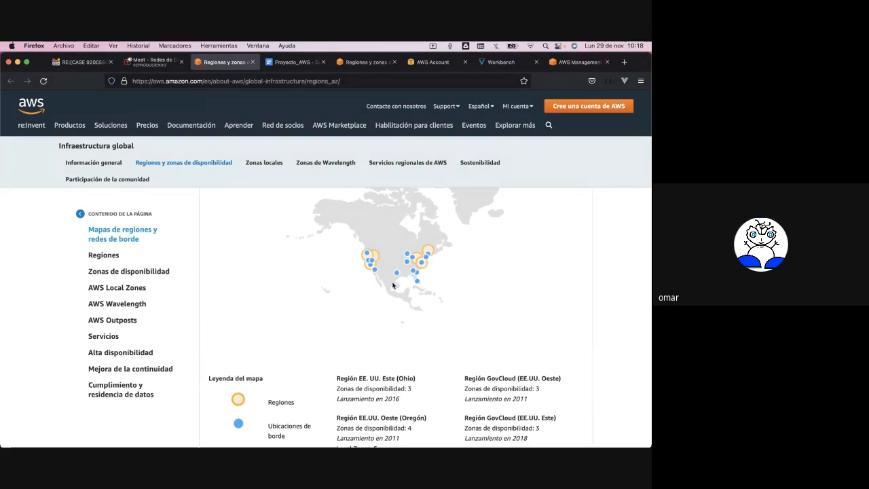
scroll(392, 285, down, 3)
scroll(393, 285, up, 2)
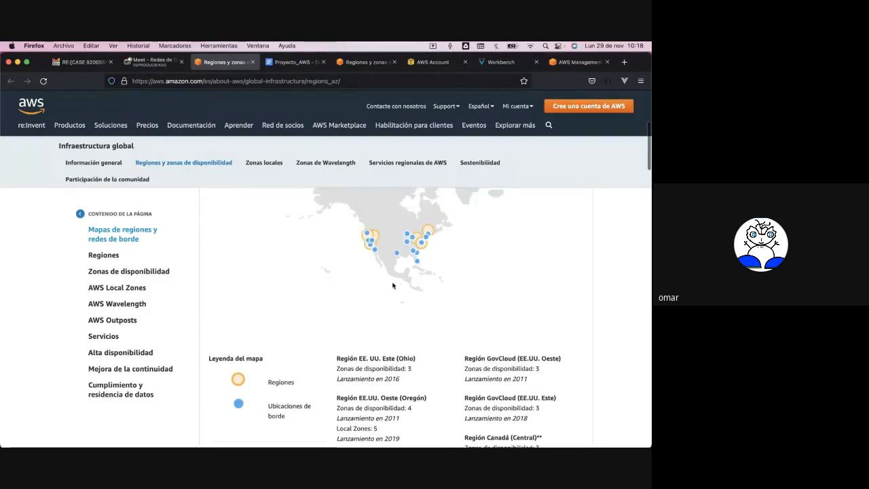
Enlarge the AWS regions page to 120% and examine the map's markers and legend of regions and edge locations
key(super+plus)
key(super+plus)
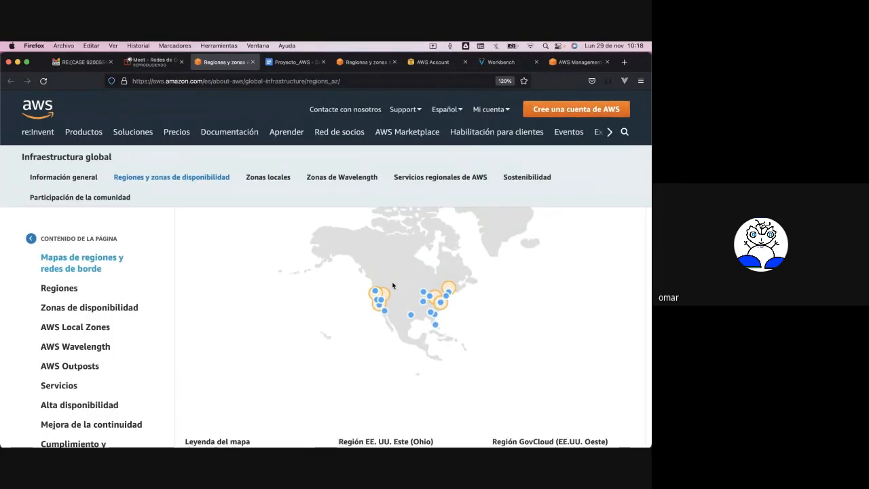
scroll(391, 278, down, 2)
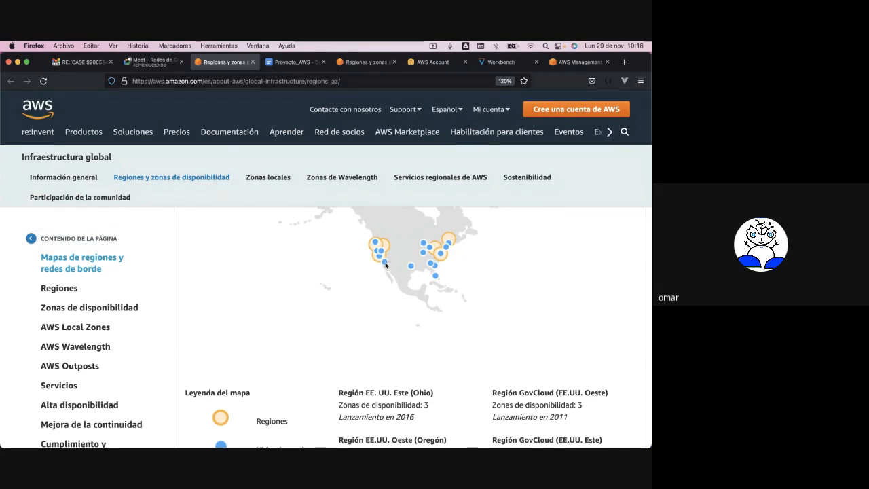
mouse_move(412, 267)
scroll(366, 280, down, 1)
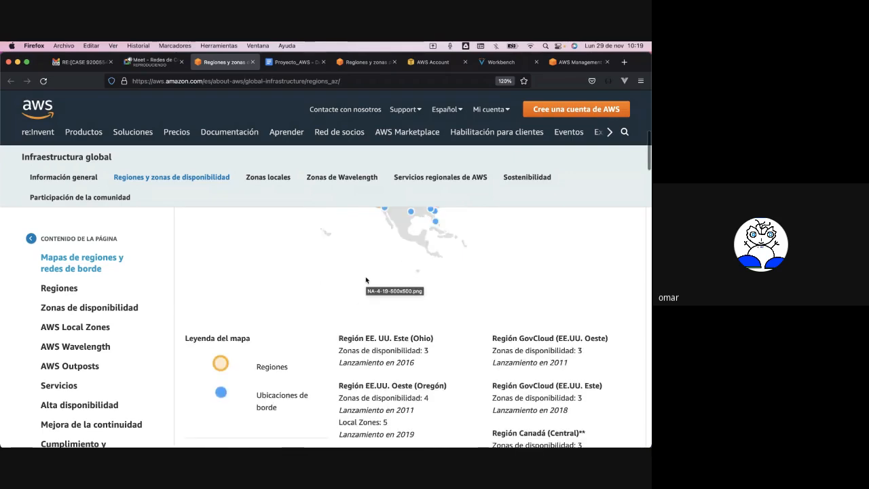
Check the Meet call and return to the North America map on the AWS regions page
click(167, 63)
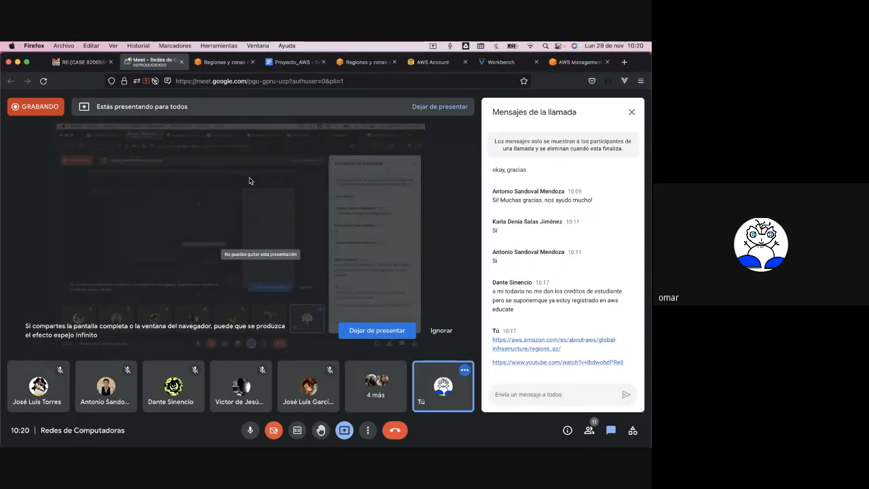
click(224, 69)
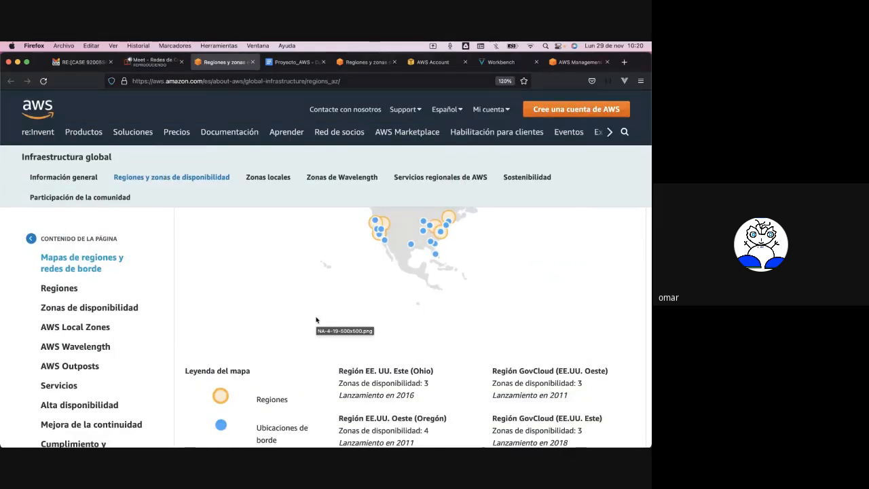
scroll(316, 319, up, 3)
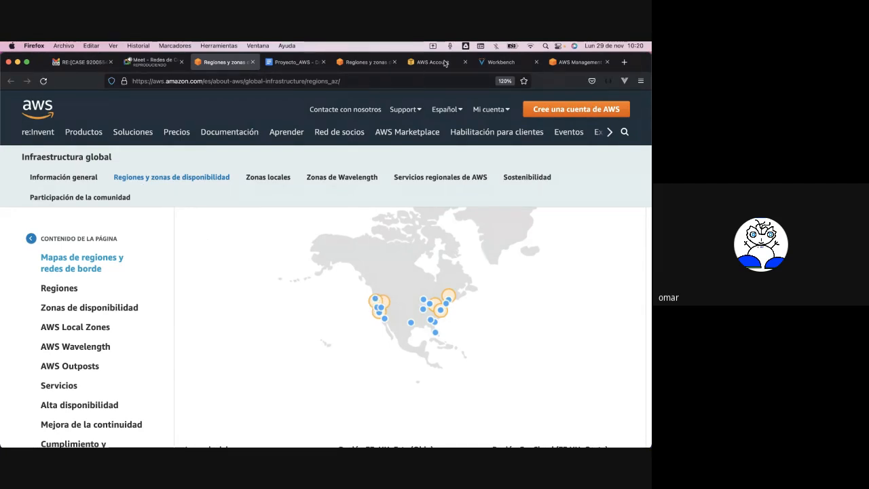
Switch to the AWS management console, open the VPC service and display the list of existing VPCs
click(494, 64)
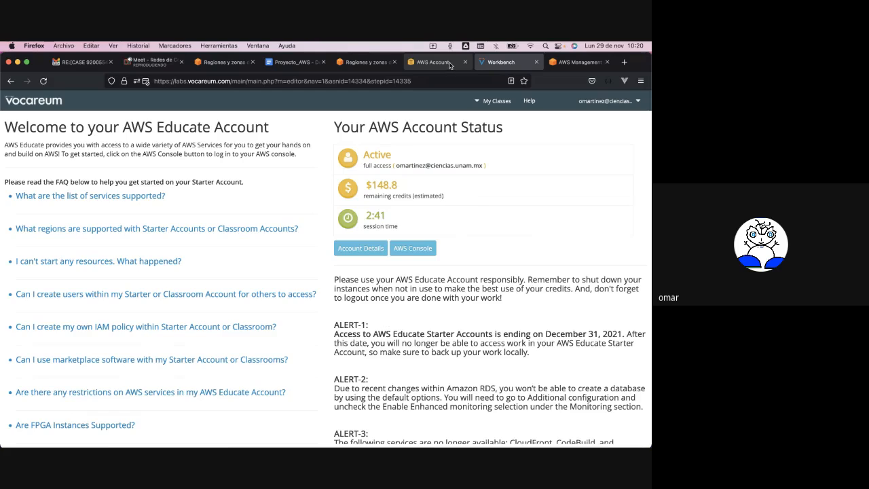
click(578, 62)
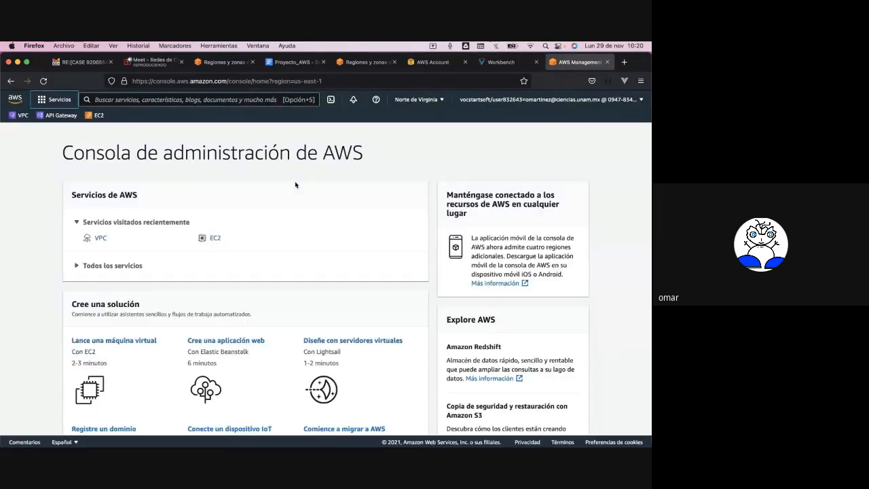
scroll(294, 185, down, 1)
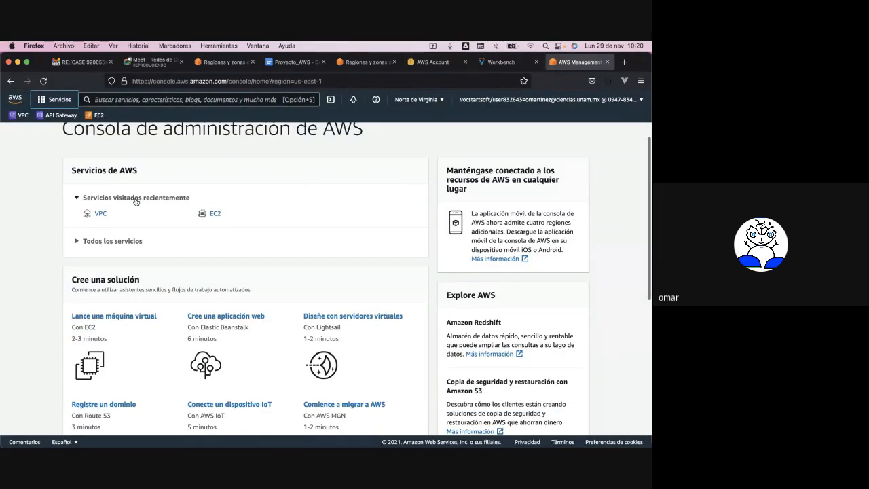
click(101, 214)
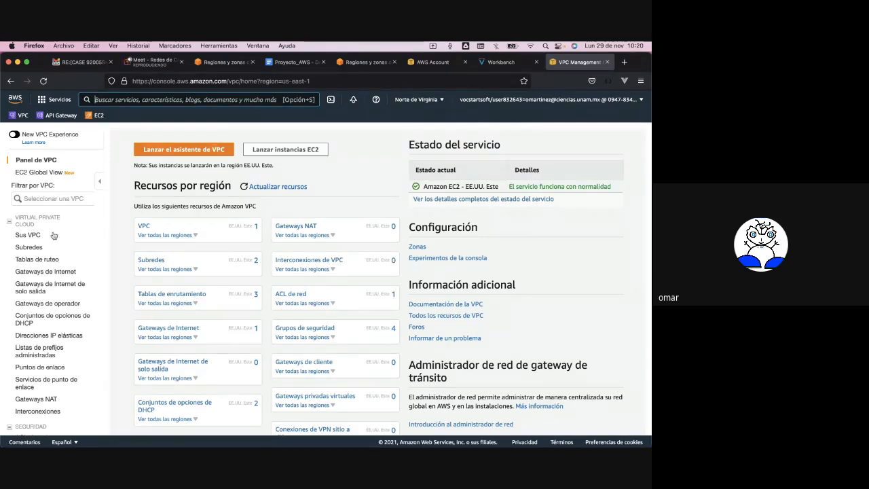
click(29, 235)
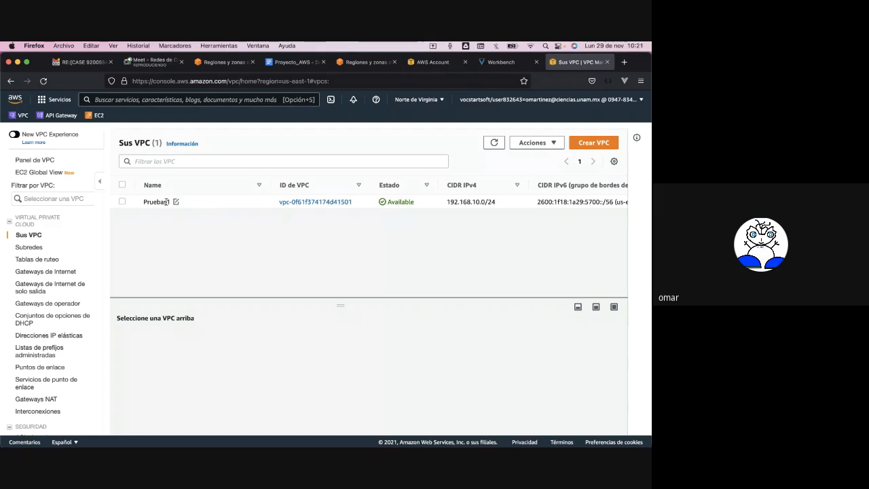
Start creating a new VPC and enter RedesCurso as its name tag
click(589, 144)
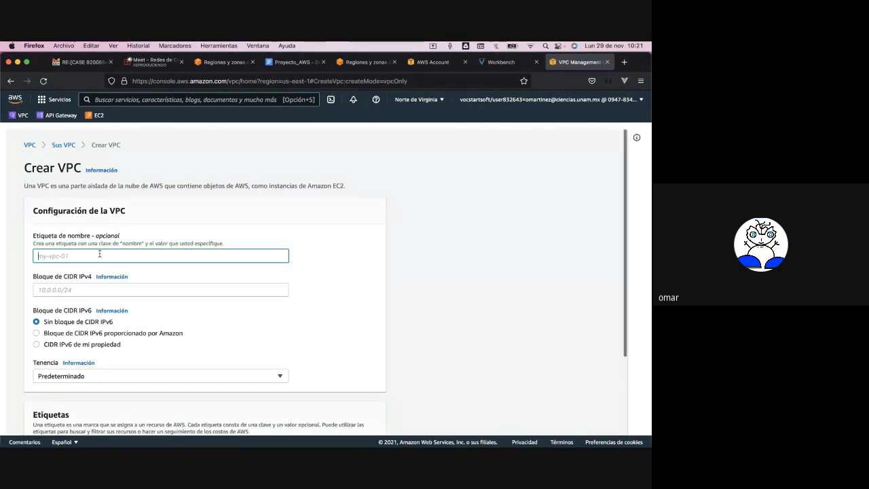
text(rE)
text(edesC)
text(u)
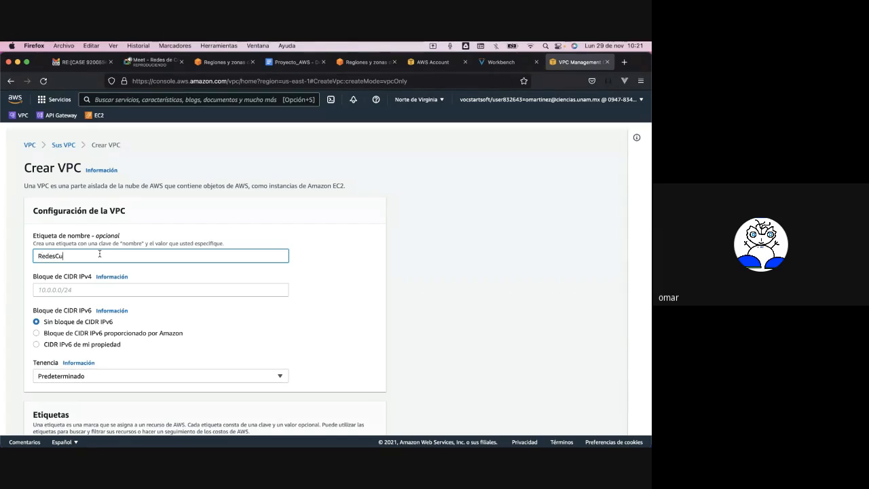
text(rso)
Read the IPv4 CIDR block help and skim its linked Amazon VPC user guide page, then close the guide
click(74, 288)
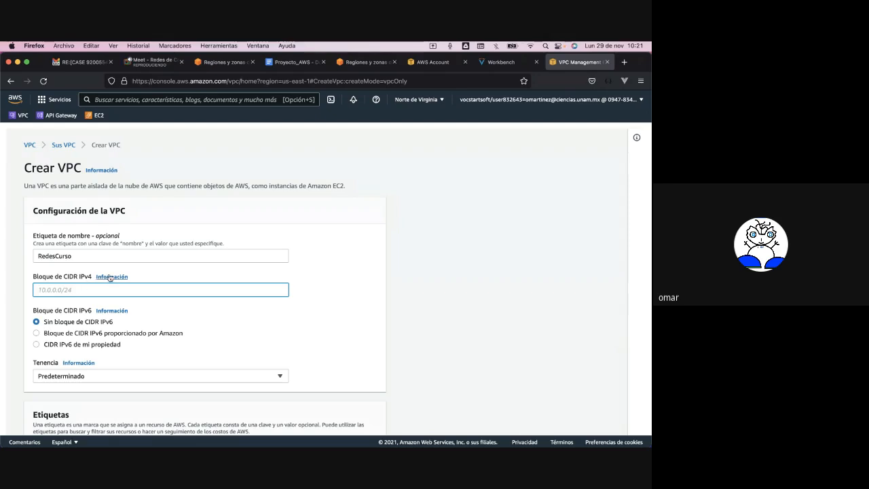
click(113, 278)
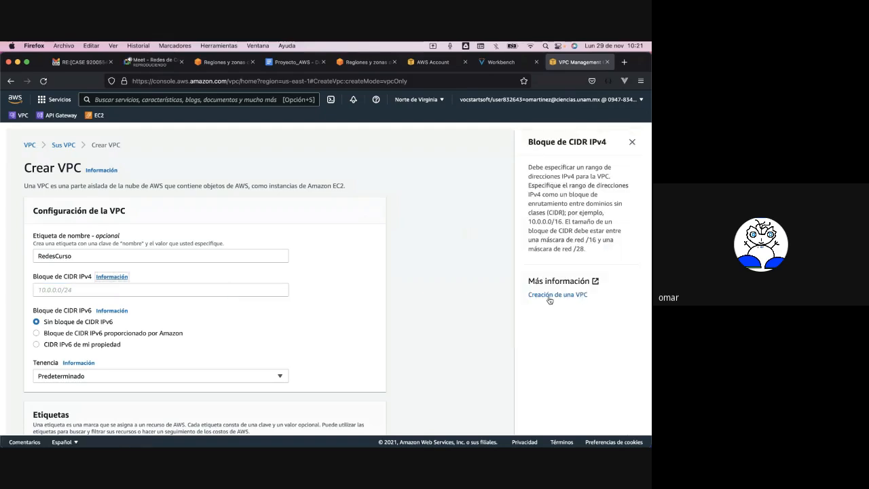
click(550, 294)
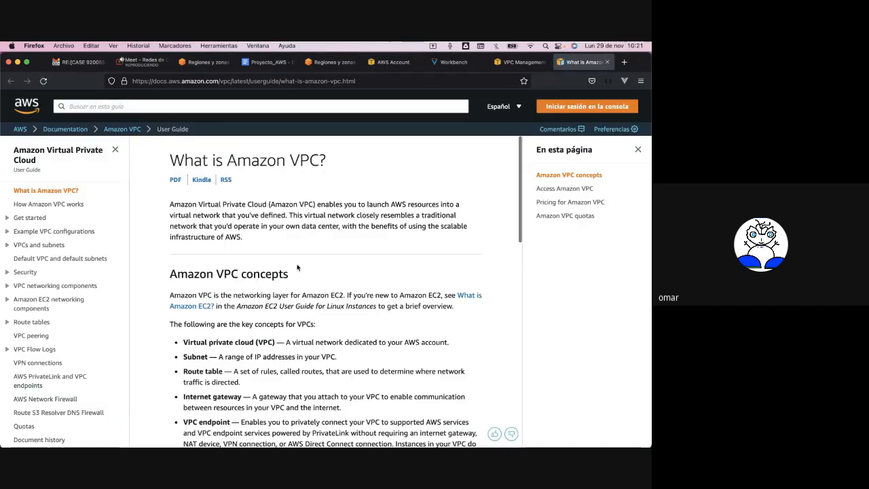
scroll(293, 275, down, 3)
scroll(293, 275, down, 10)
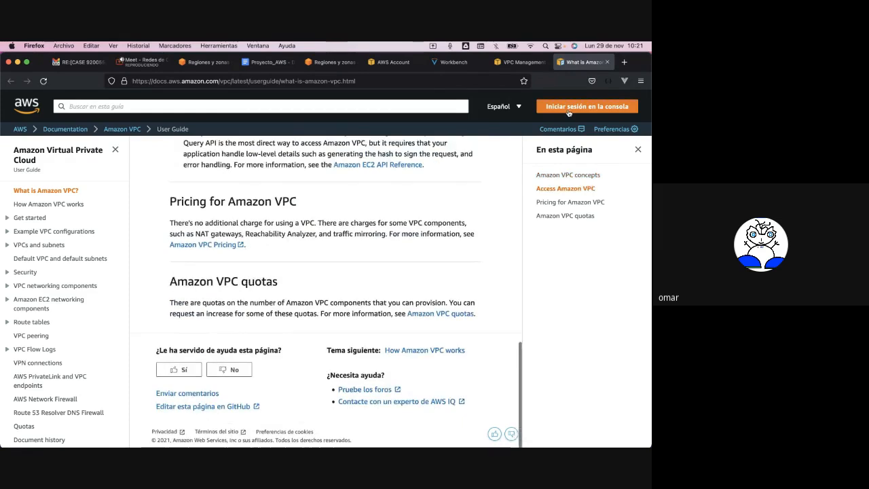
key(super+w)
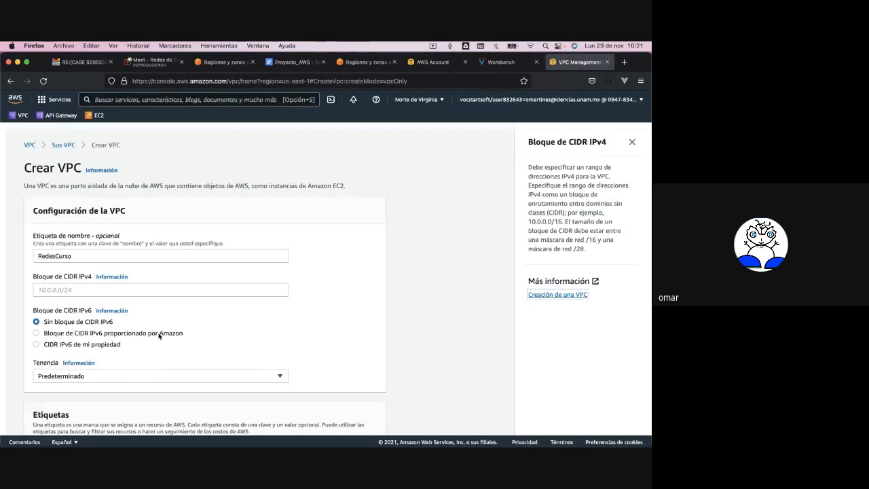
Set the VPC's IPv4 CIDR block to 10.20.30.0/24 and choose the IPv6 CIDR block provided by Amazon
click(54, 288)
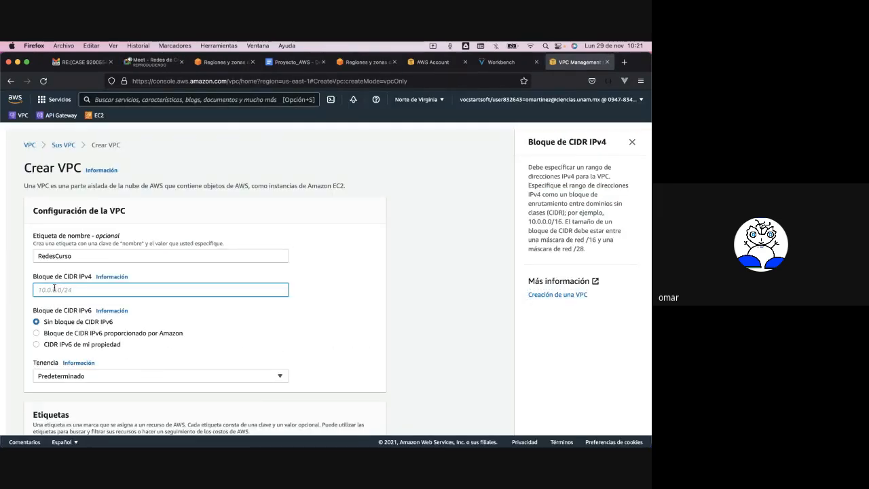
text(10.20.30.0/24)
scroll(107, 292, down, 3)
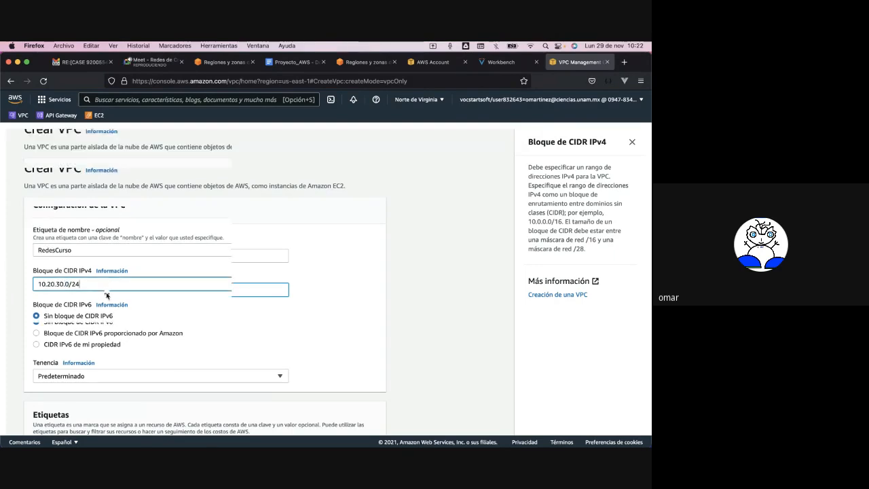
scroll(82, 246, down, 2)
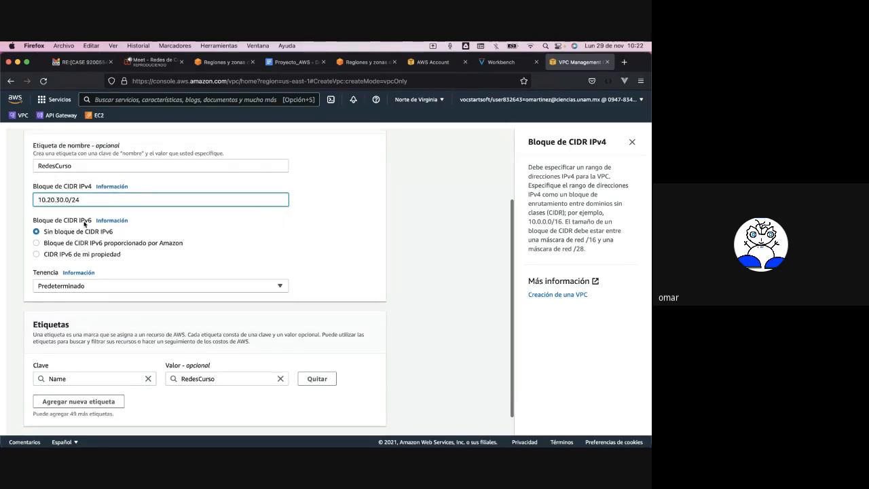
drag(93, 222, 76, 224)
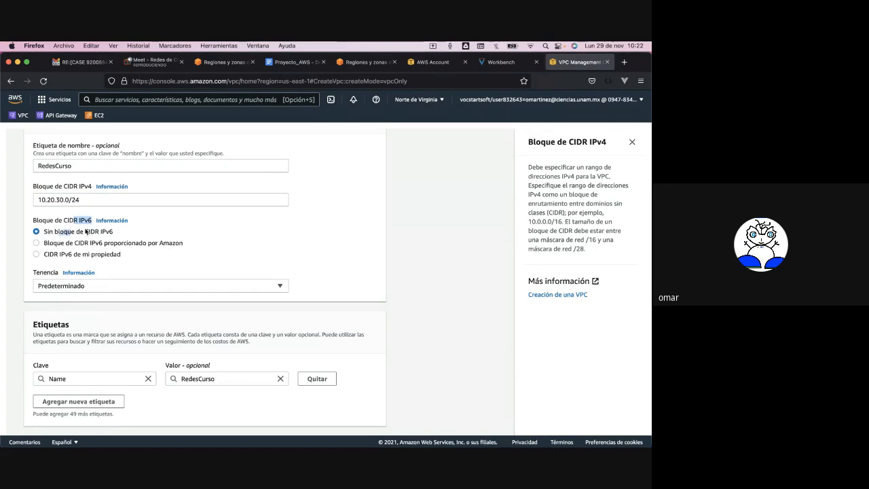
drag(49, 234, 110, 235)
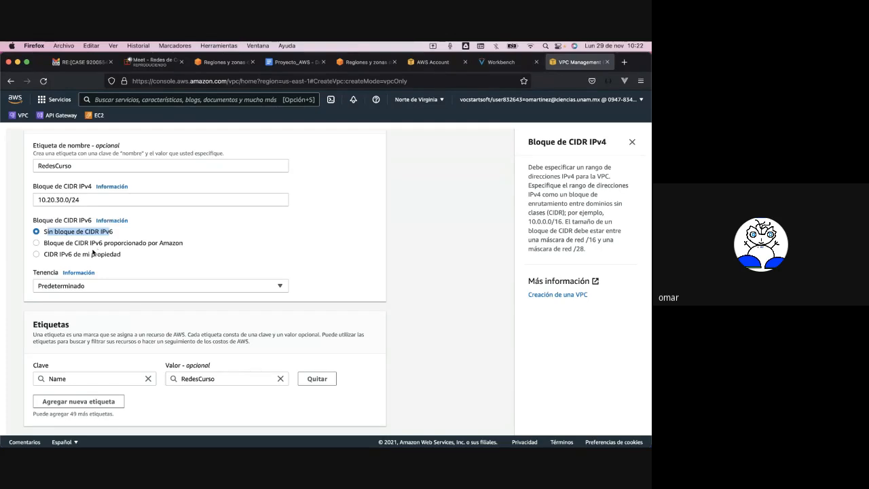
click(37, 244)
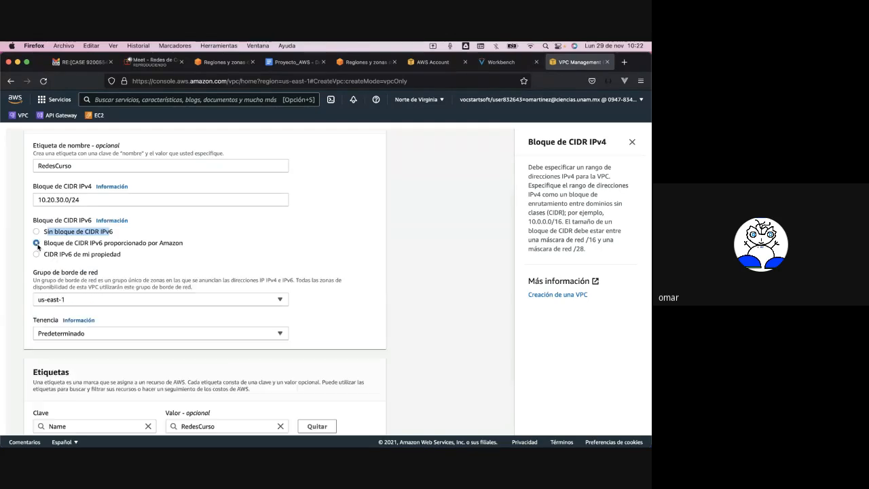
Compare the IPv6 CIDR block options by trying the self-owned CIDR and returning to the Amazon-provided block
drag(91, 247, 72, 248)
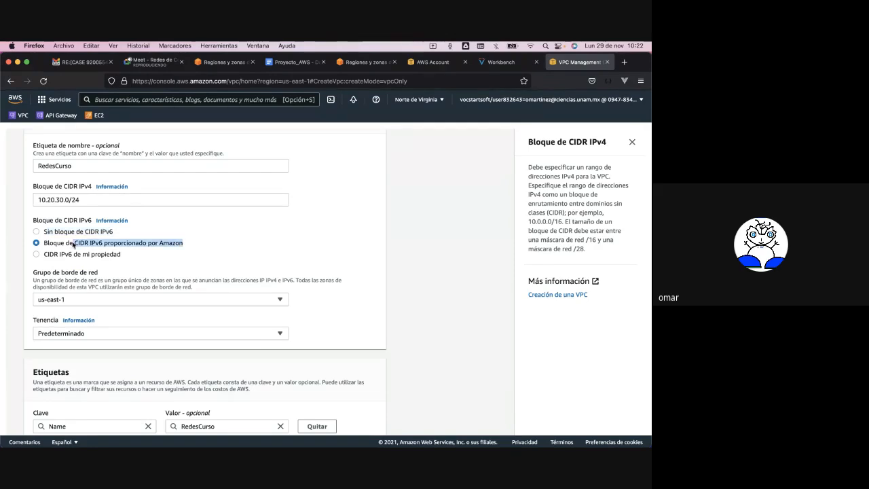
click(37, 254)
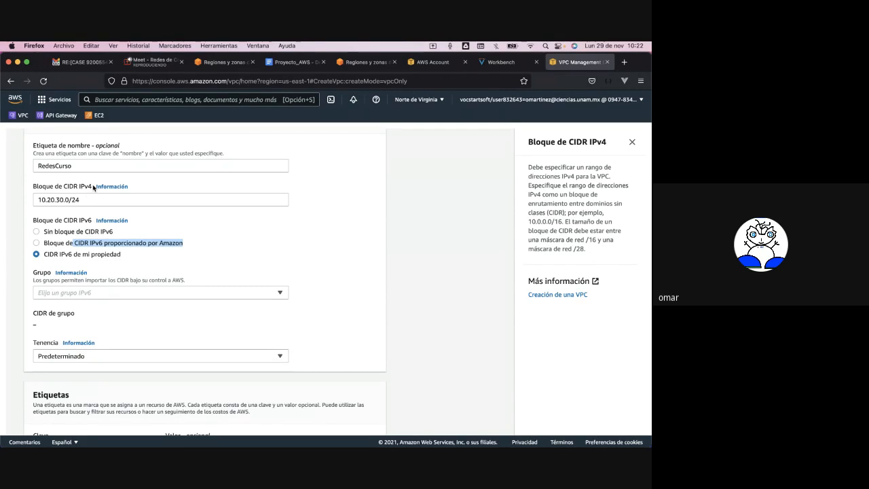
click(88, 190)
drag(90, 186, 79, 187)
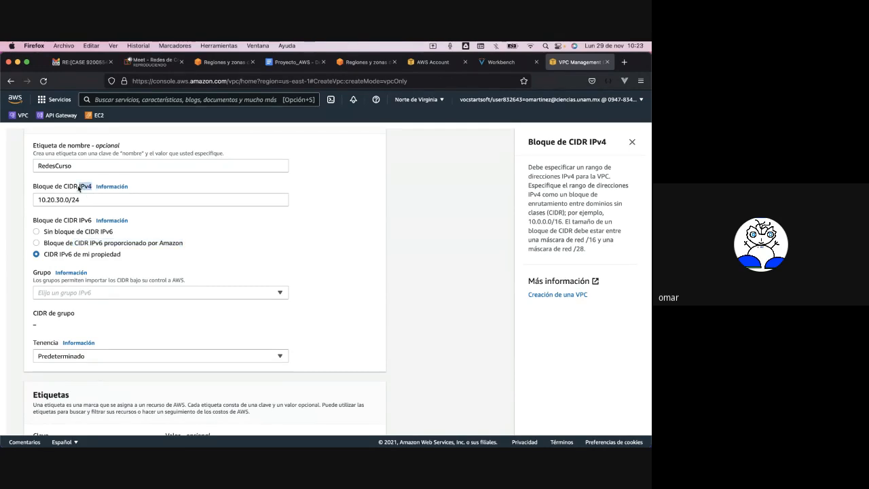
double_click(101, 232)
click(119, 235)
double_click(106, 233)
click(118, 236)
click(86, 245)
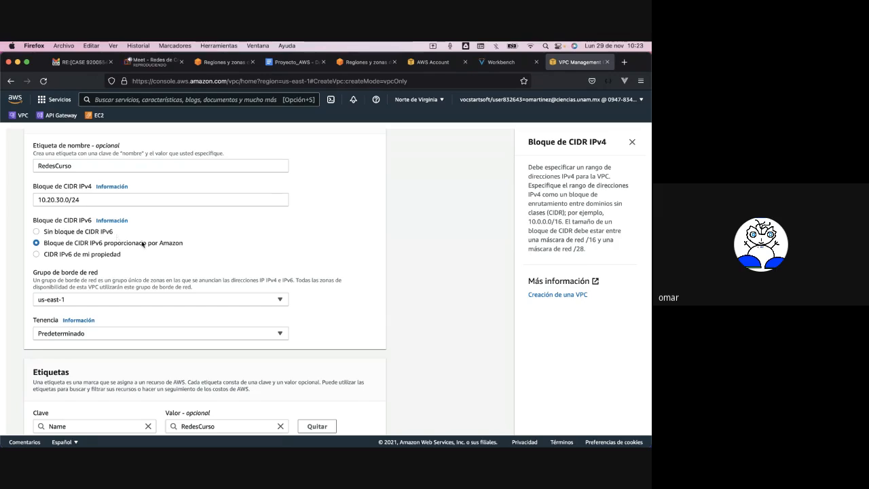
drag(182, 243, 104, 244)
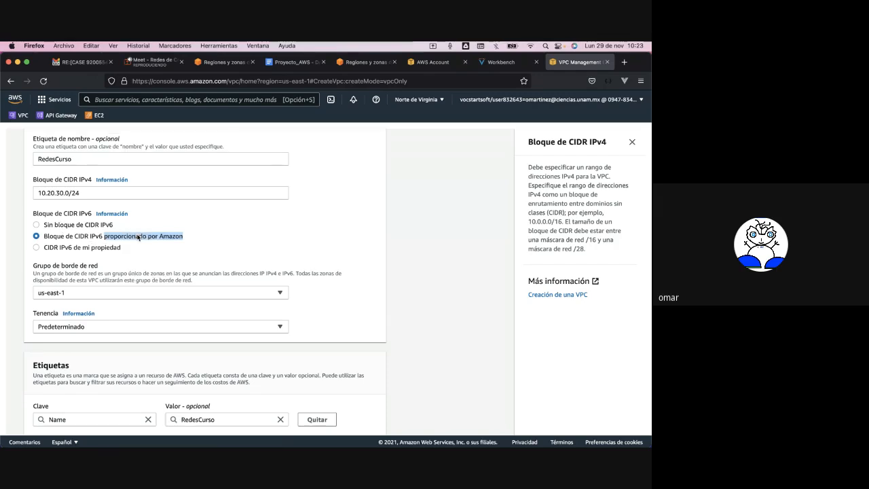
Browse the AWS regions, switch to Europa (Irlanda) to look over its VPC creation form, and return to Norte de Virginia
scroll(137, 237, down, 3)
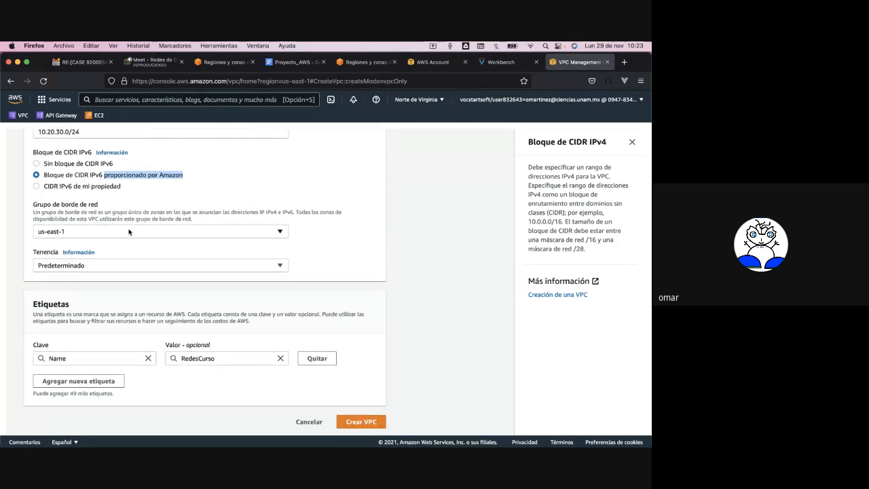
scroll(163, 217, up, 3)
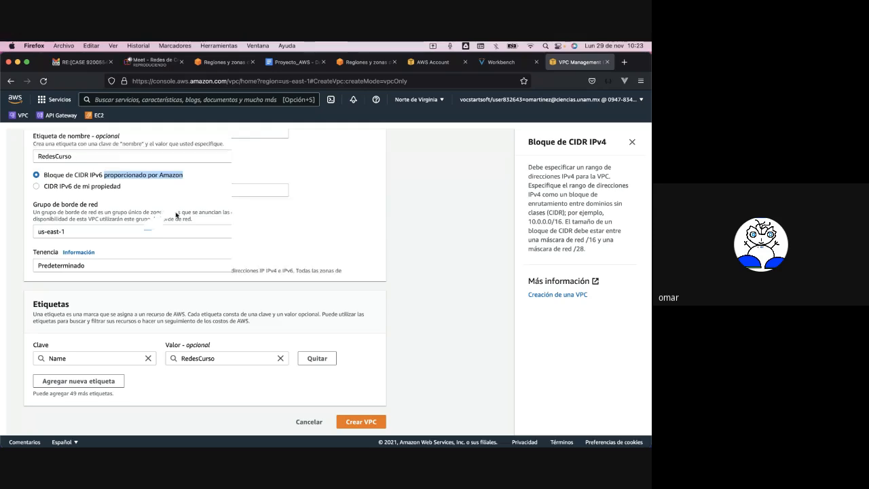
scroll(174, 215, down, 3)
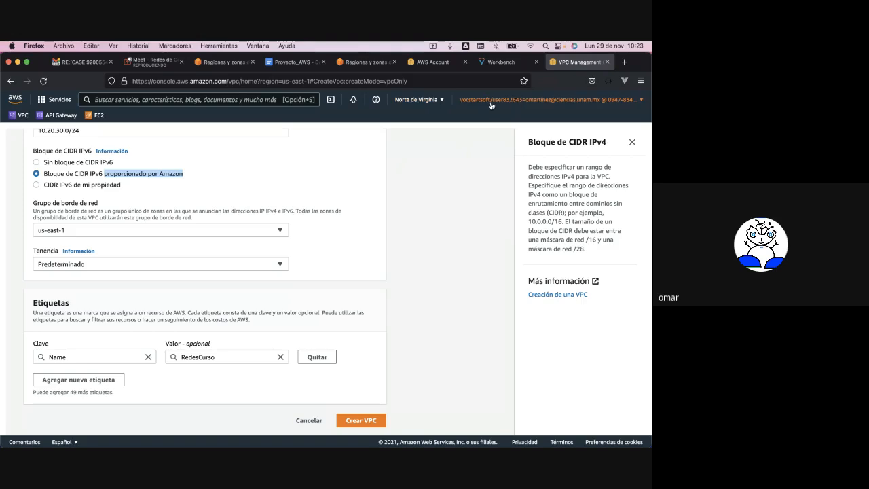
click(441, 102)
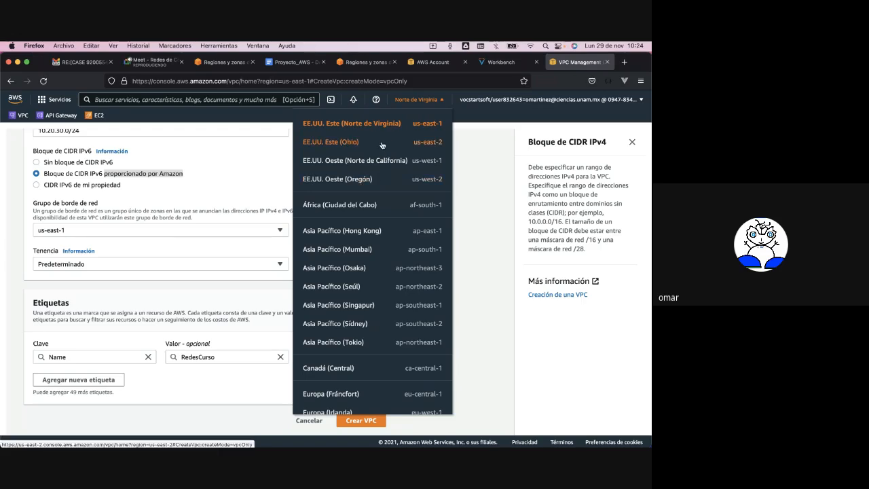
scroll(365, 282, down, 1)
scroll(364, 282, down, 5)
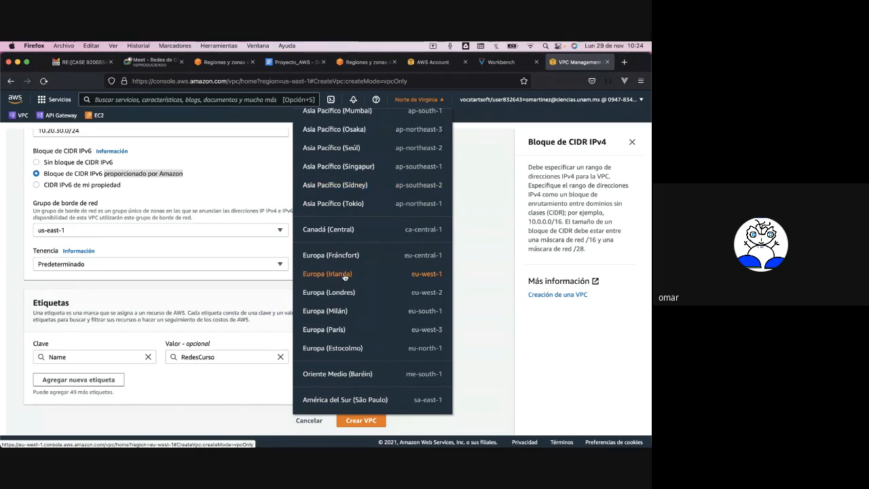
click(345, 275)
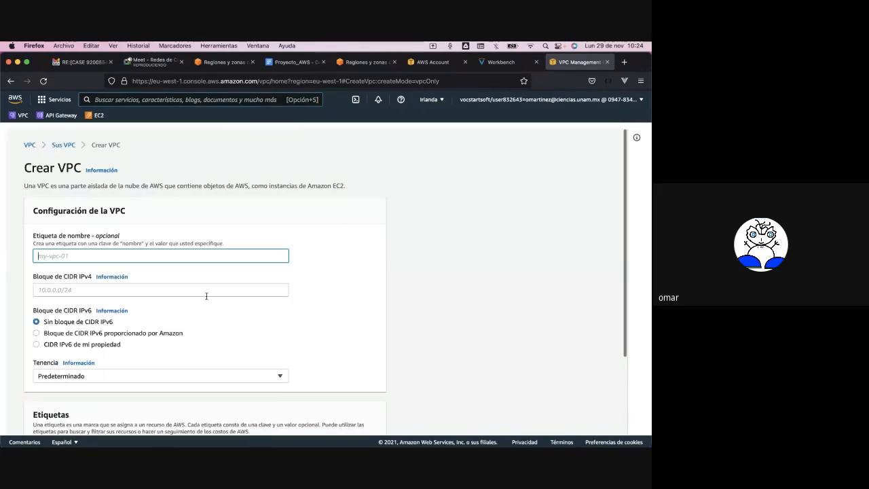
scroll(165, 290, down, 2)
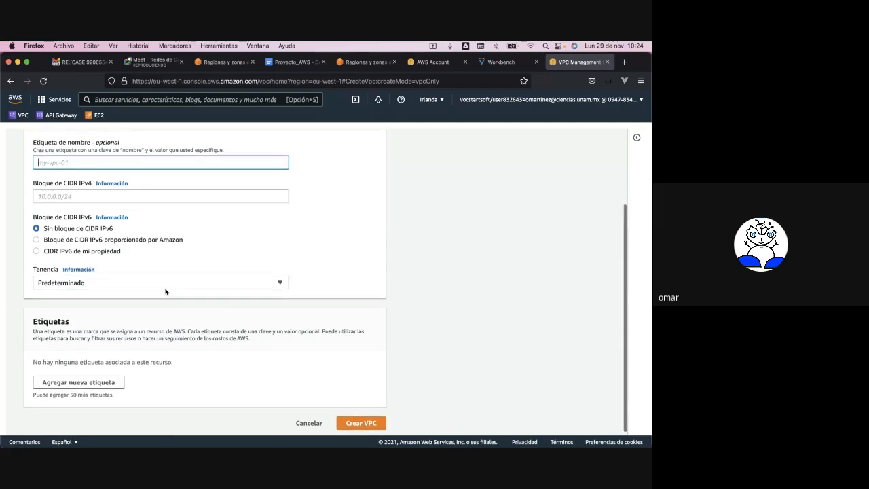
scroll(165, 291, up, 2)
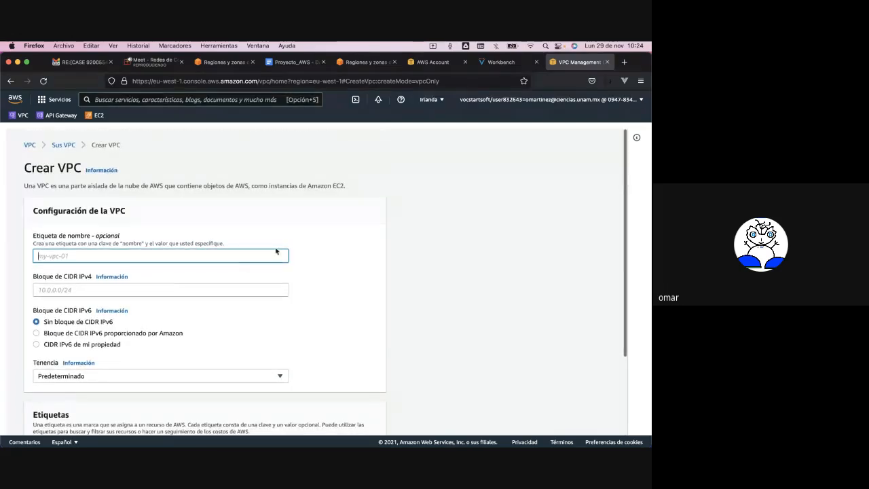
click(442, 101)
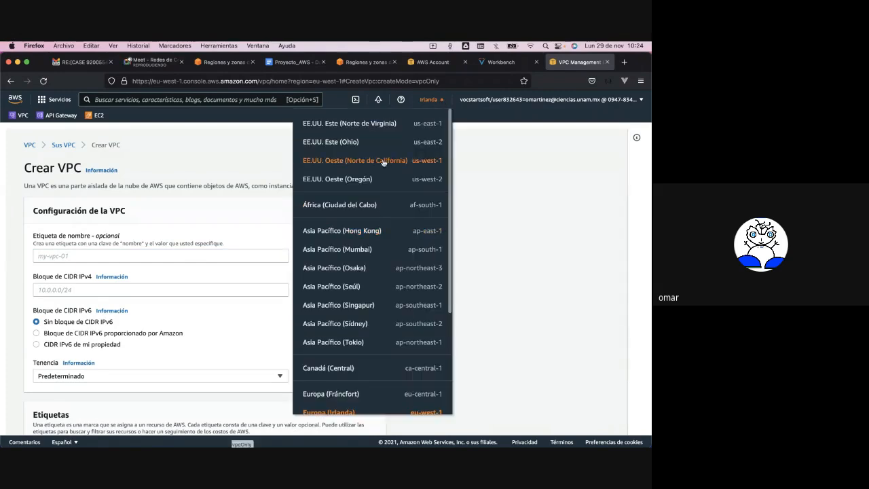
click(371, 124)
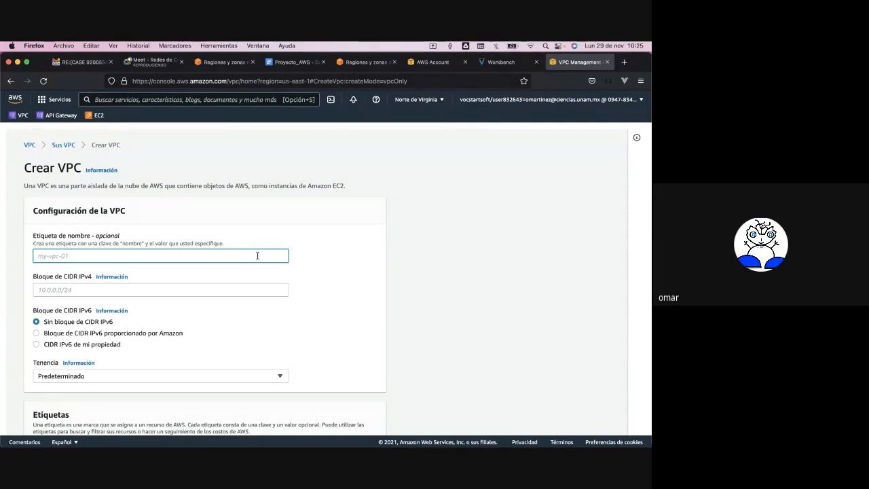
Name the new VPC RedesFC and give it IPv4 CIDR block 10.10.20.0/24 plus an Amazon-provided IPv6 block
text(Redesfc)
click(73, 288)
text(1)
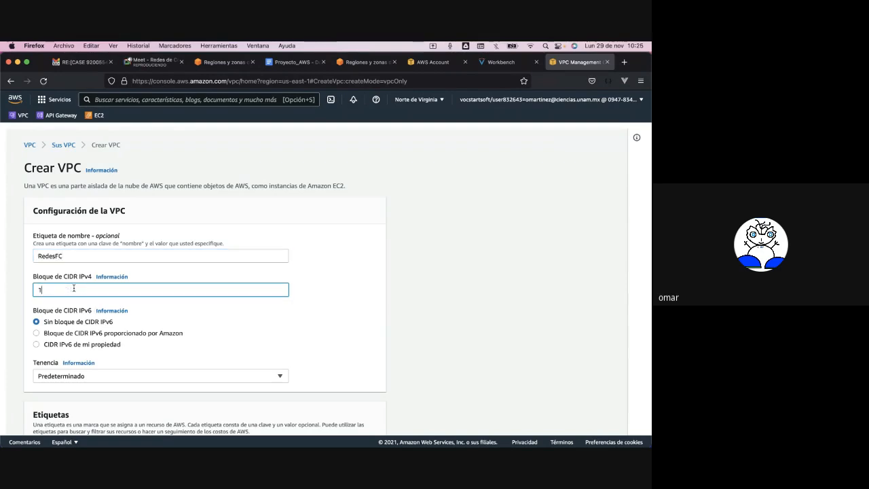
text(0.10.20.0/24)
scroll(68, 279, down, 2)
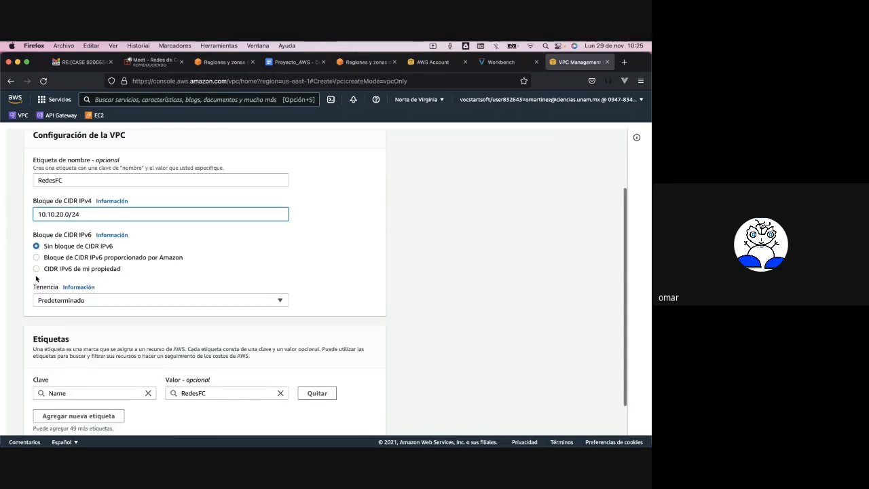
click(37, 258)
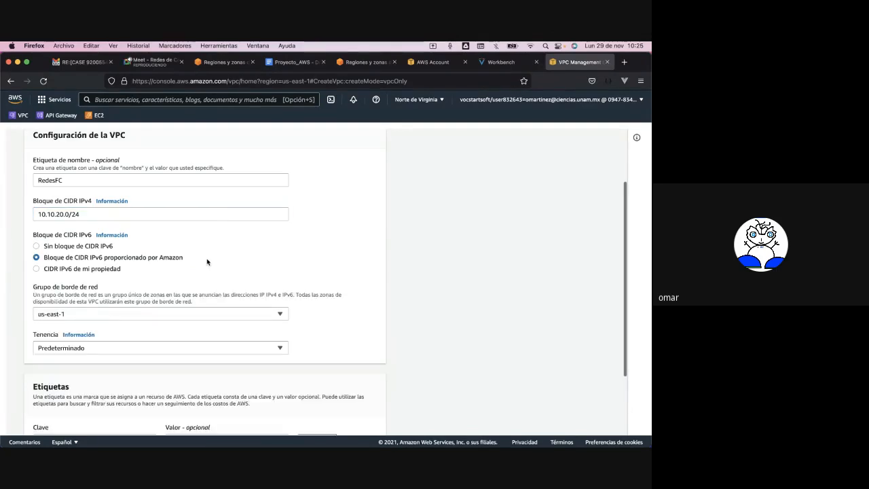
Check the network border group options, choose the default tenancy (Predeterminado) and create the VPC
scroll(207, 262, down, 3)
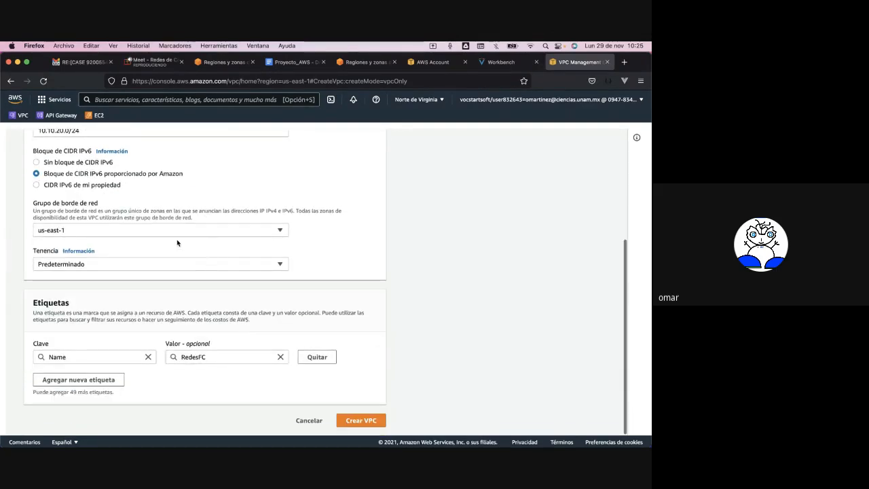
click(119, 233)
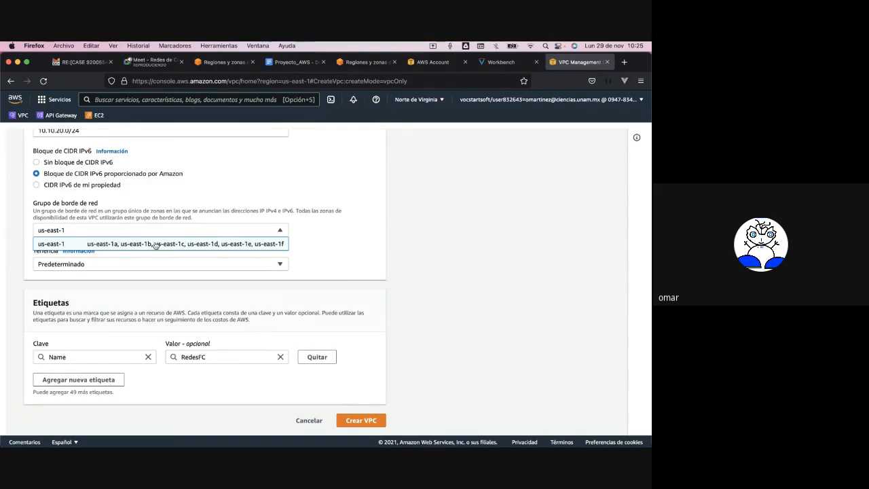
click(119, 220)
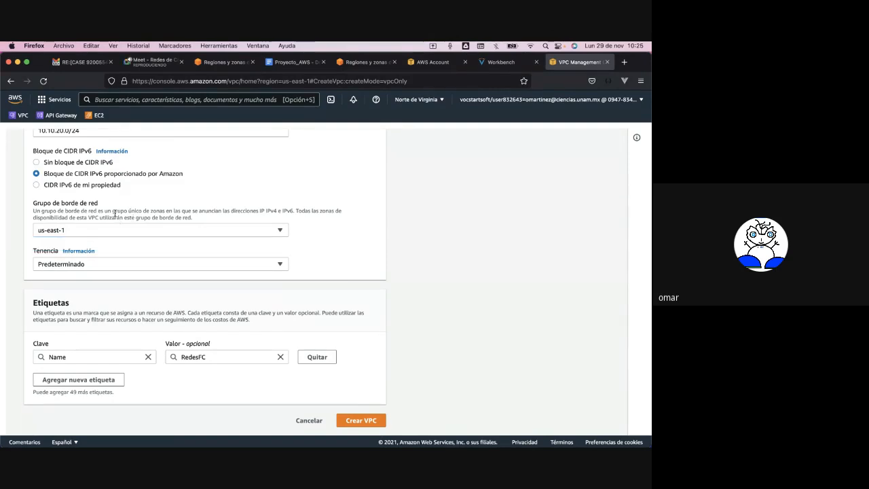
click(97, 271)
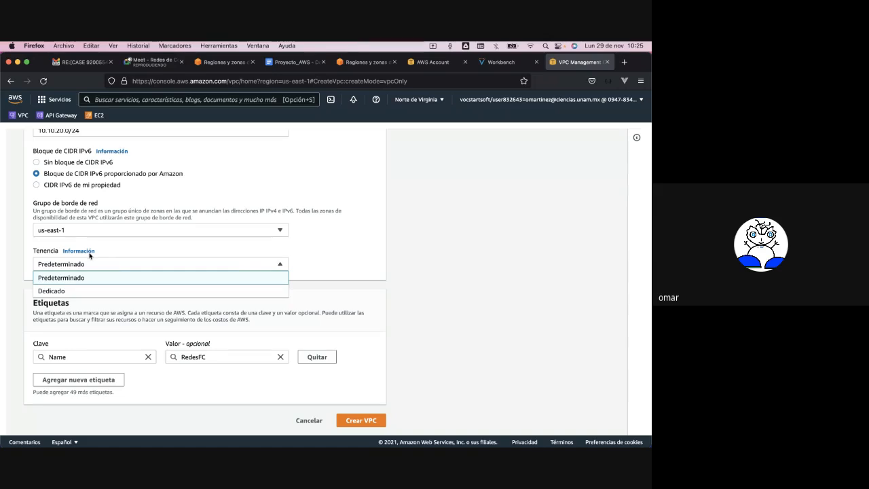
click(92, 277)
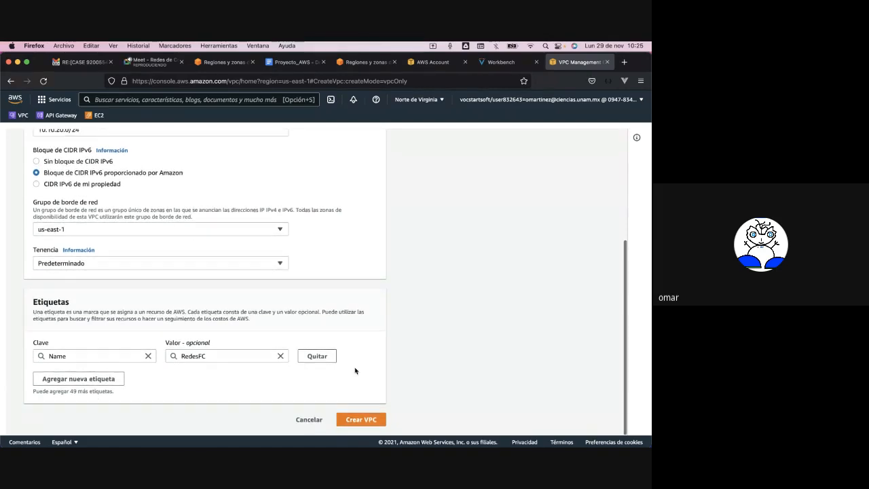
click(367, 420)
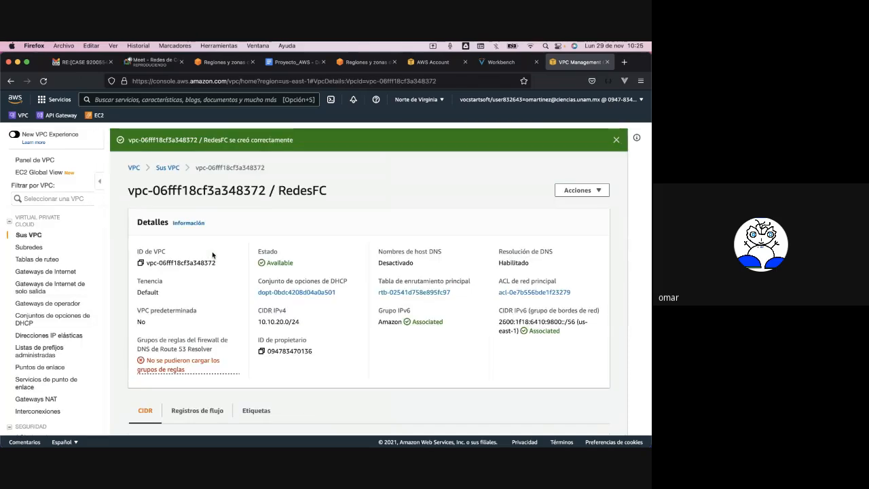
Look through the VPC and subnet lists, and examine the details and available actions of the RedesFC VPC
click(167, 169)
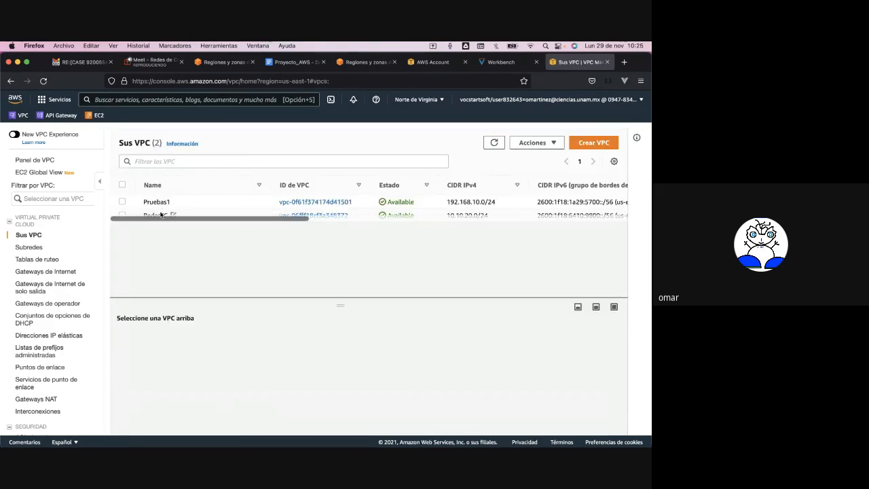
click(127, 216)
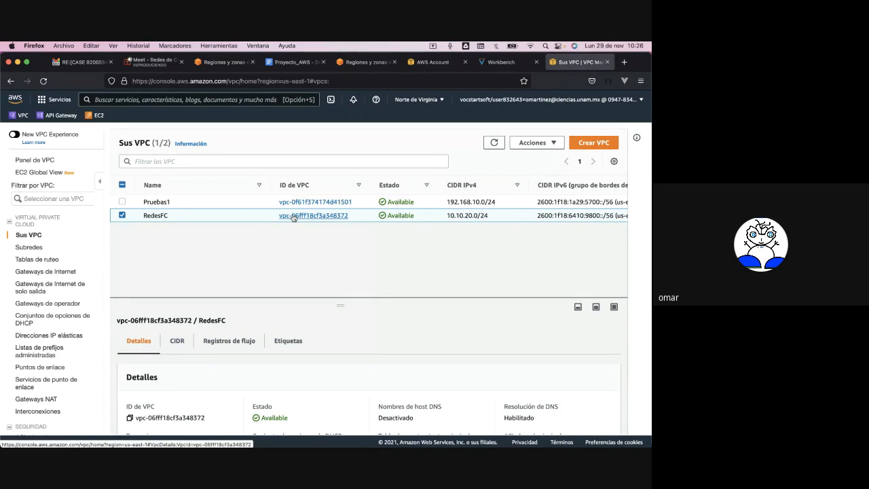
click(39, 249)
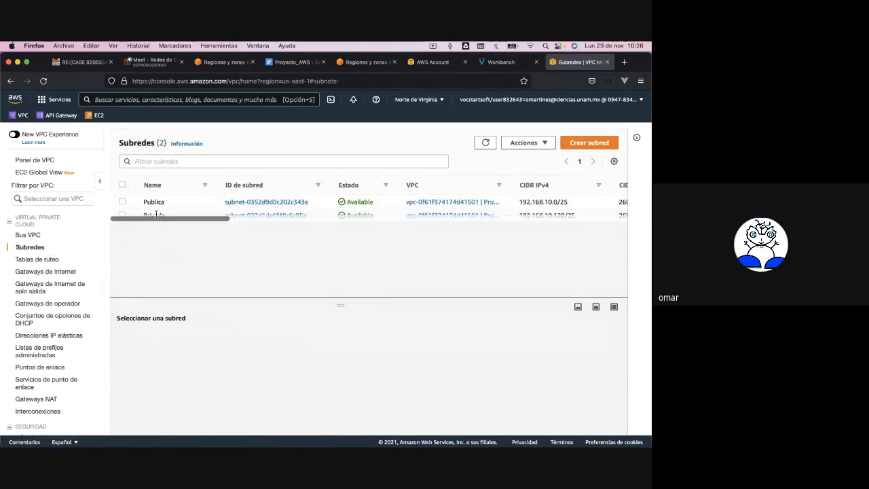
click(28, 235)
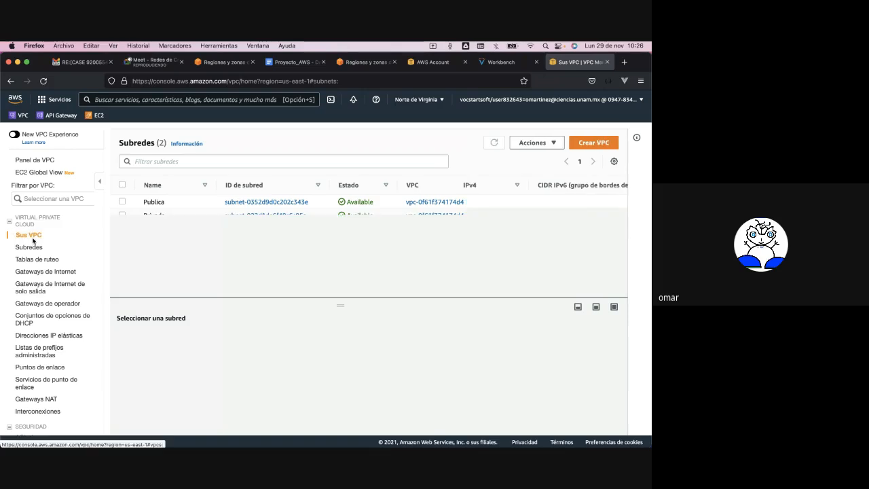
click(143, 216)
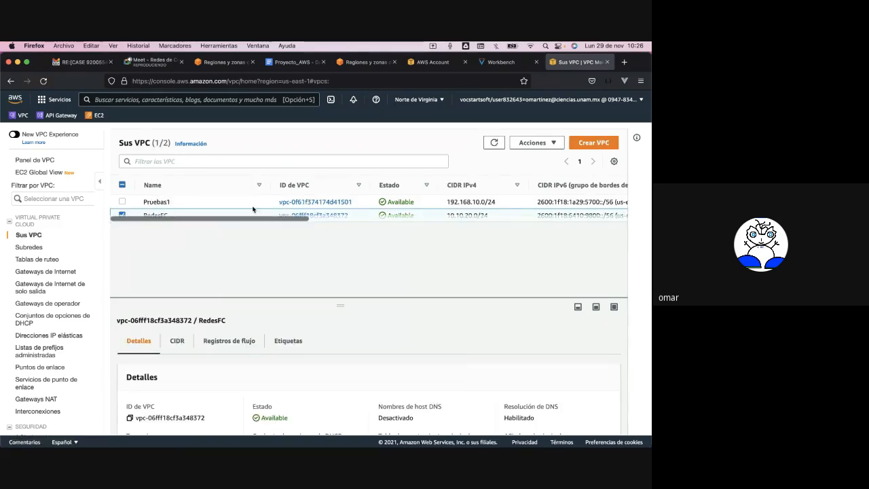
click(319, 216)
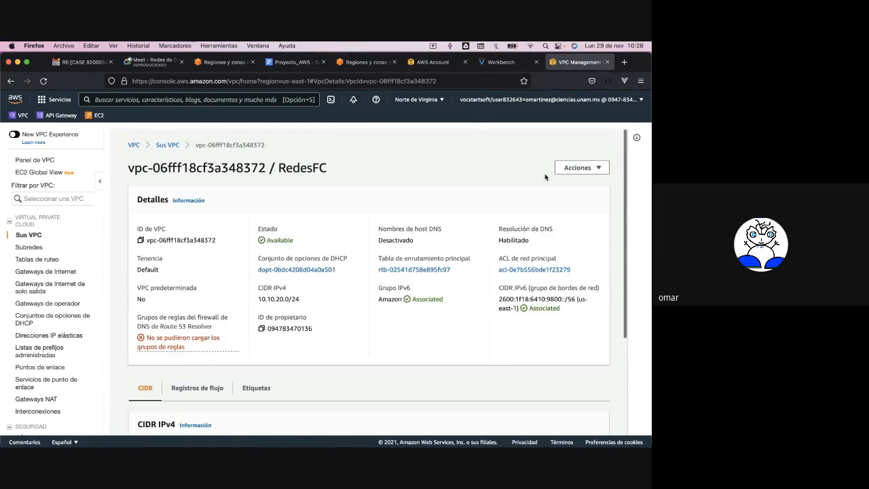
click(592, 168)
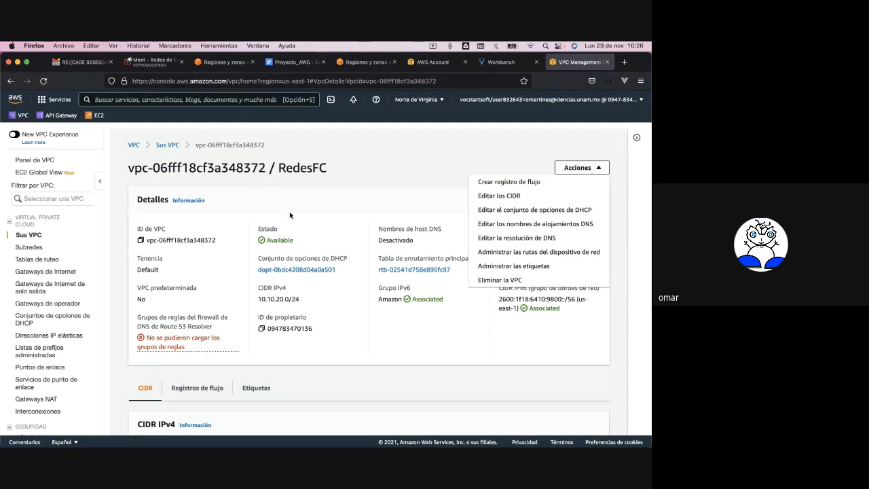
Start creating a new subnet and choose RedesFC as its VPC
click(28, 247)
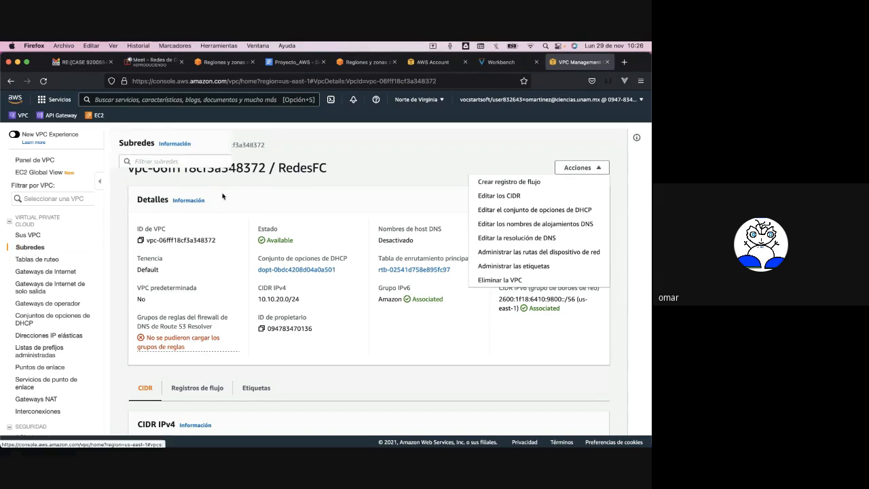
click(588, 142)
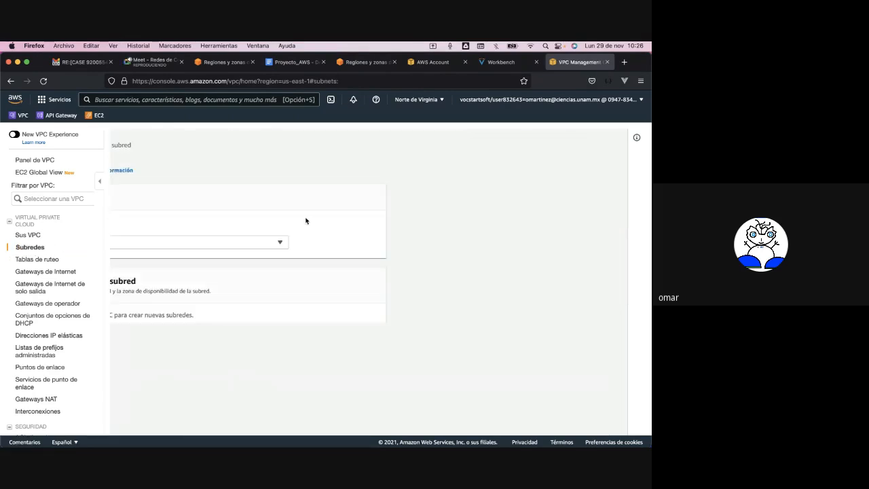
click(124, 242)
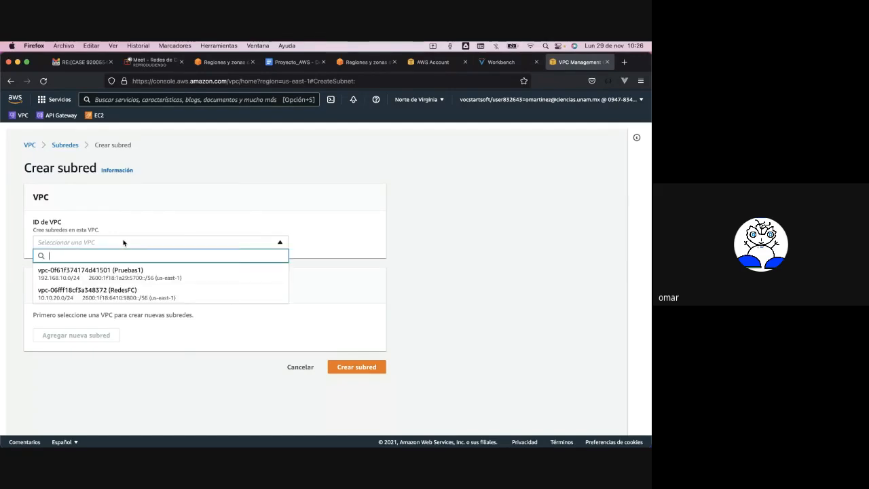
click(131, 292)
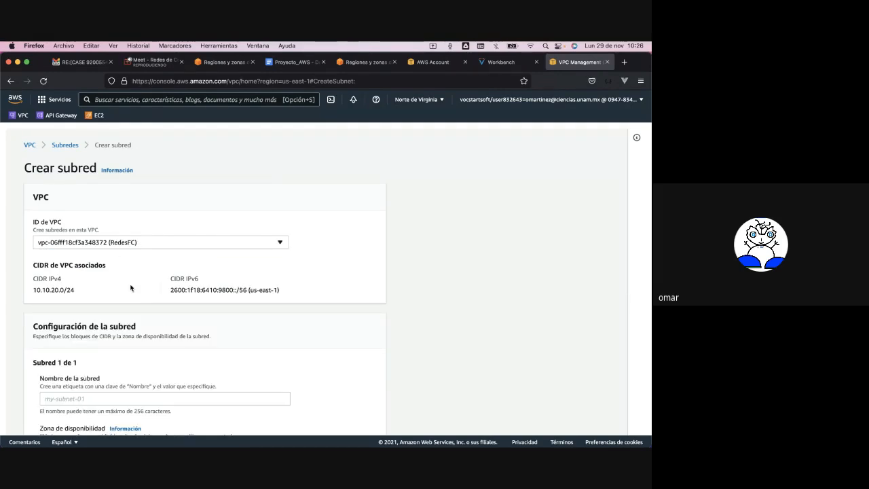
Highlight the VPC's IPv4 CIDR for reference and enter 10.10.20. as the beginning of the text in the subnet name field
scroll(132, 296, down, 2)
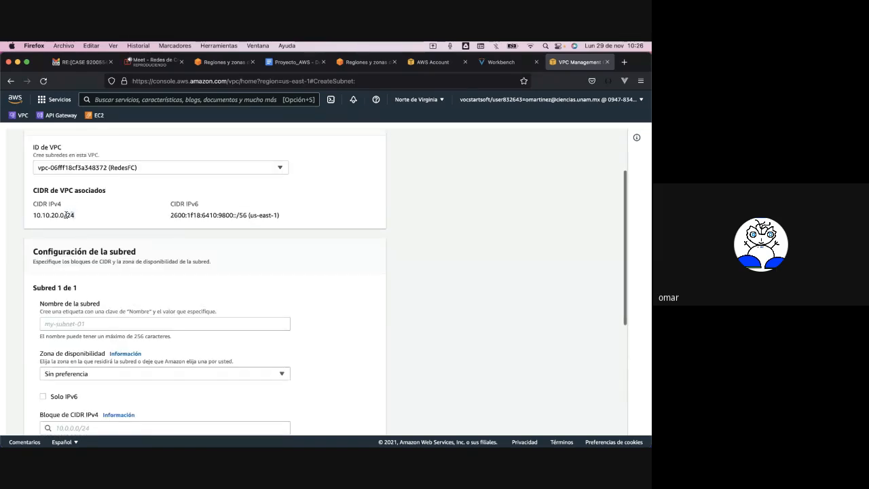
drag(74, 216, 32, 217)
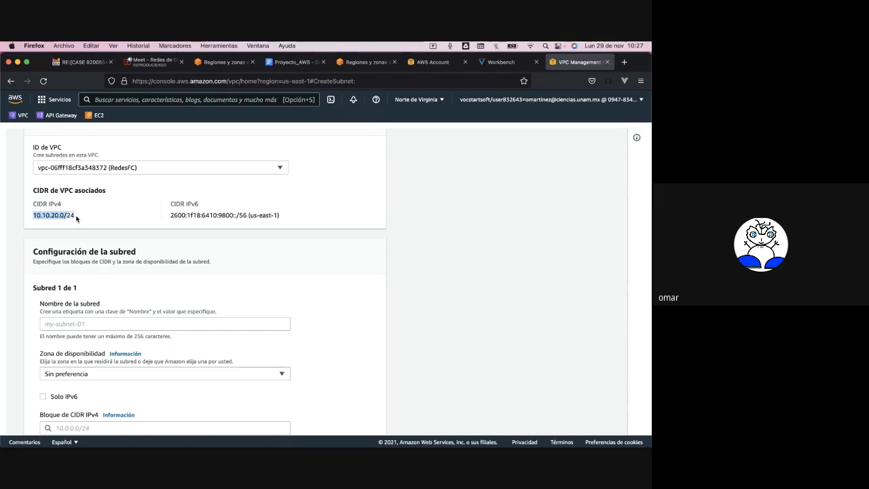
scroll(91, 281, down, 1)
click(92, 281)
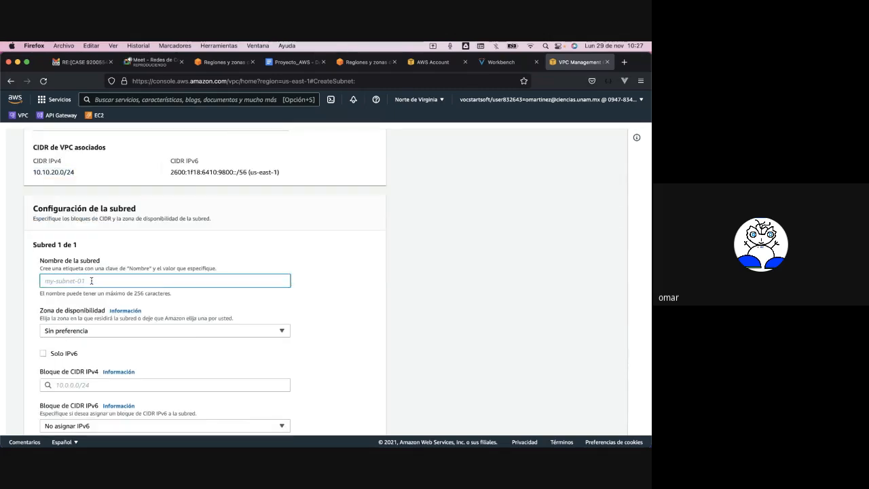
text(10.10.20.)
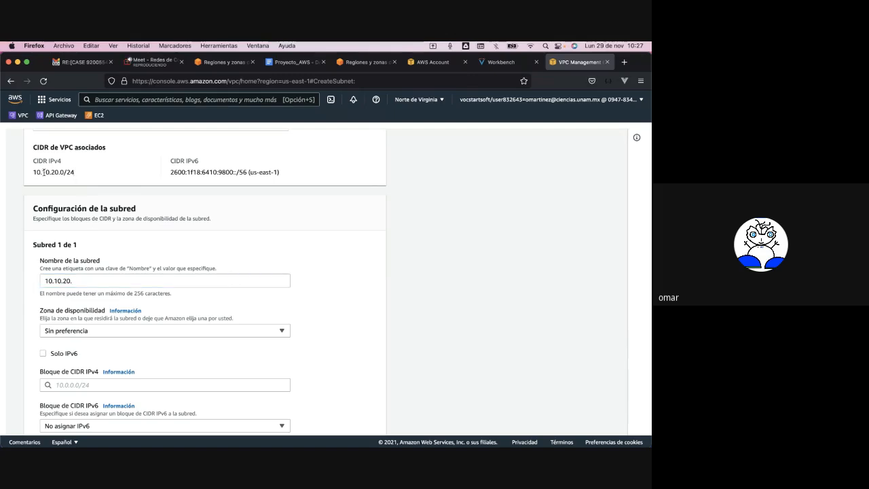
Point out the network and prefix parts of the VPC's IPv4 CIDR, and complete the text in the subnet name field as 10.10.20.0/25
drag(75, 172, 33, 174)
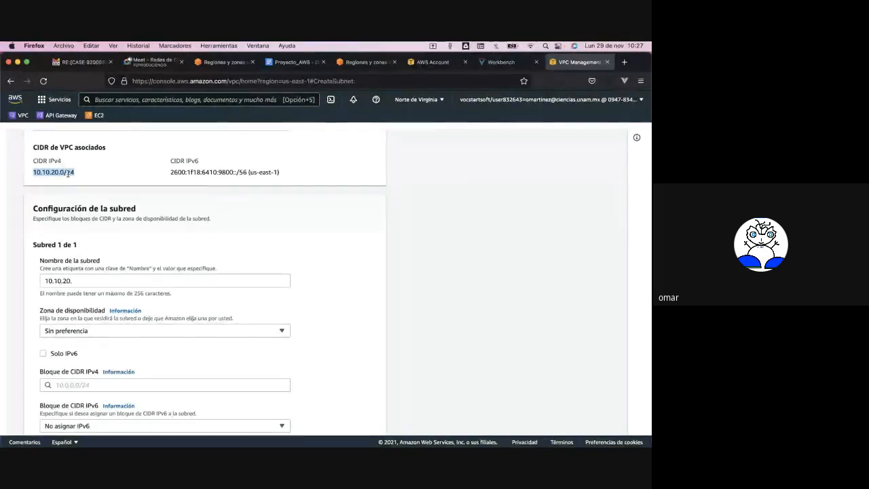
drag(77, 174, 65, 171)
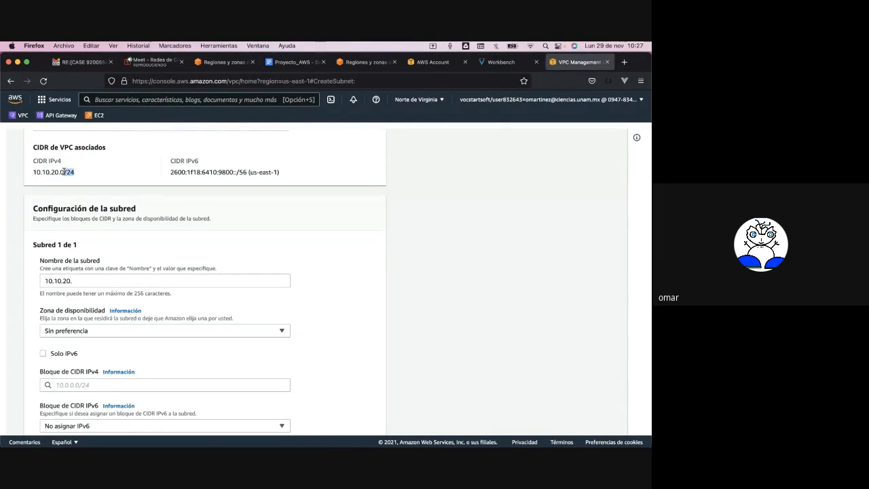
drag(58, 172, 32, 174)
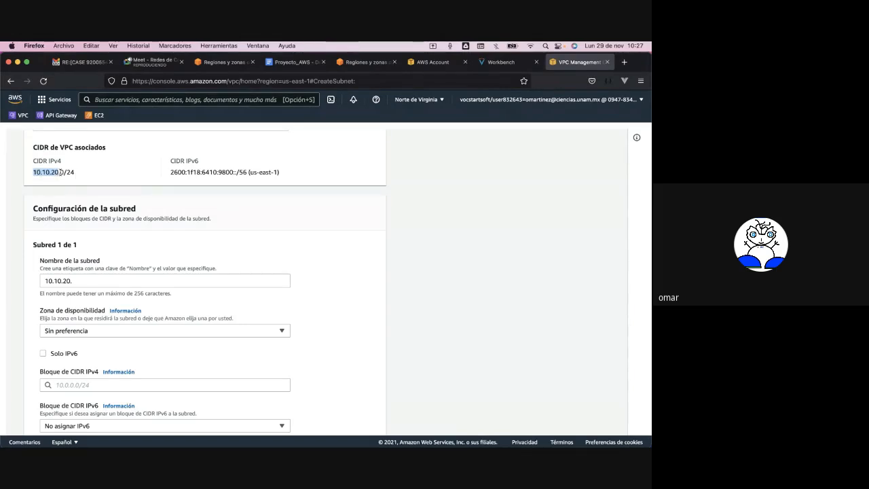
click(62, 172)
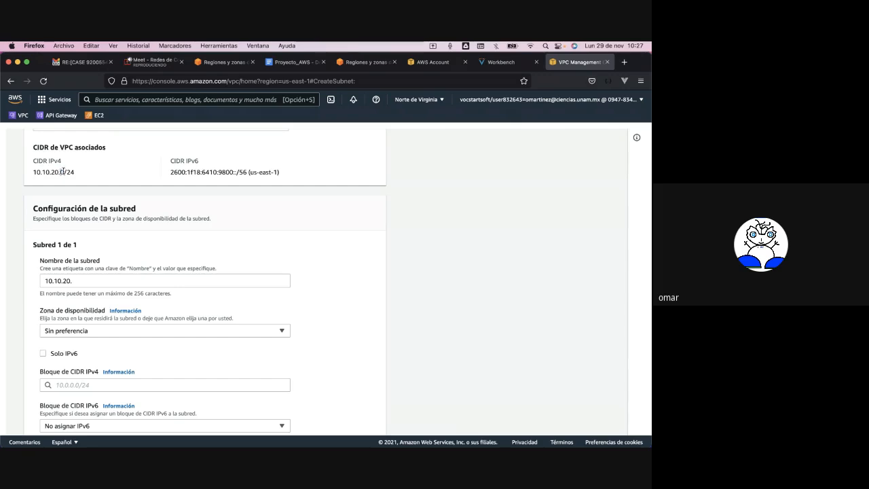
click(76, 280)
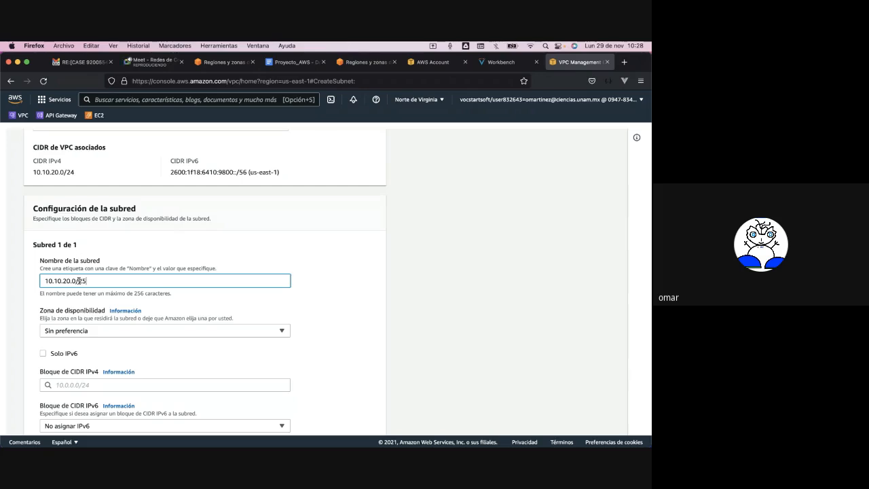
drag(78, 280, 87, 281)
Set the subnet's availability zone to EE.UU. Este (Norte de Virginia) / us-east-1a
scroll(87, 332, down, 3)
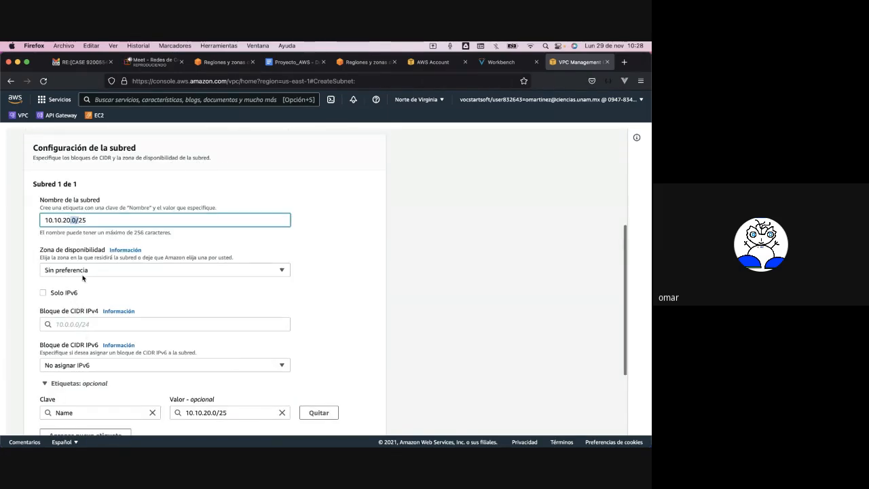
scroll(81, 273, down, 1)
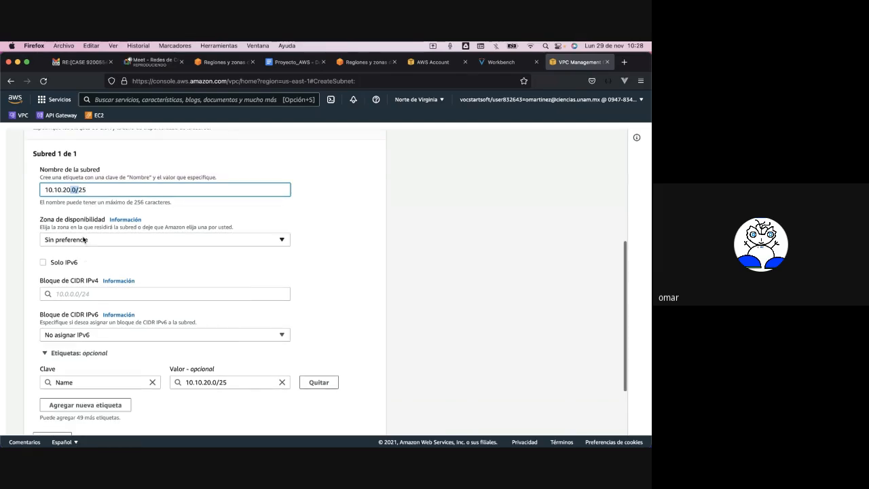
scroll(84, 239, down, 1)
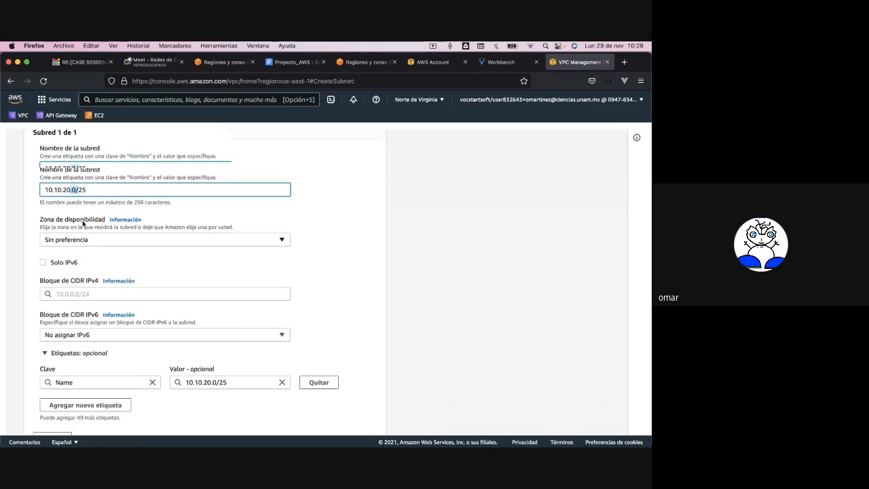
click(84, 218)
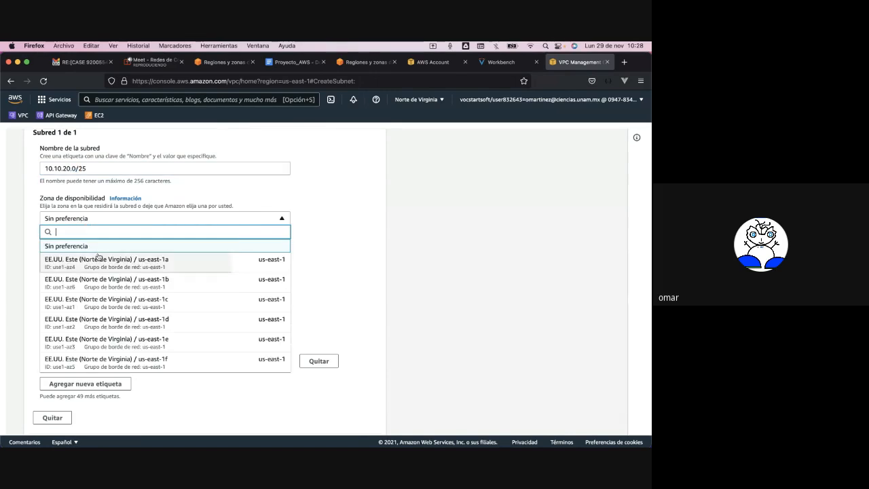
click(99, 258)
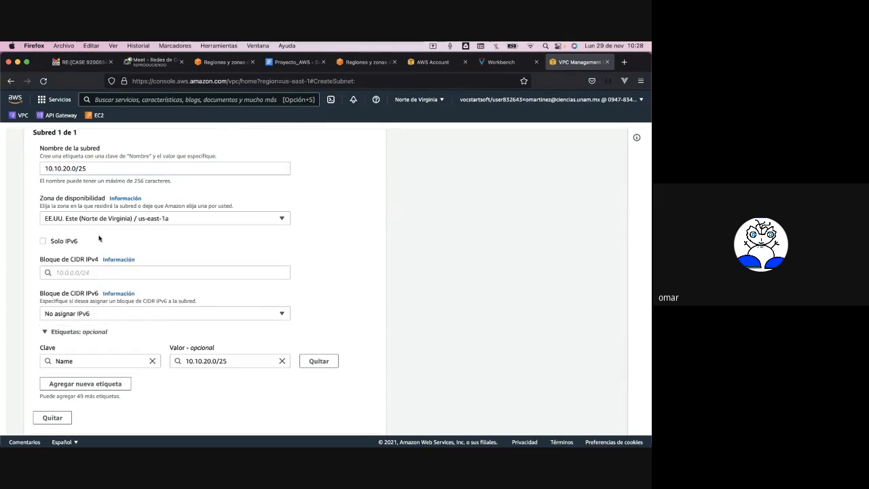
Move 10.10.20.0/25 from the subnet name field to the IPv4 CIDR block field, and name the subnet Publica
scroll(110, 237, down, 1)
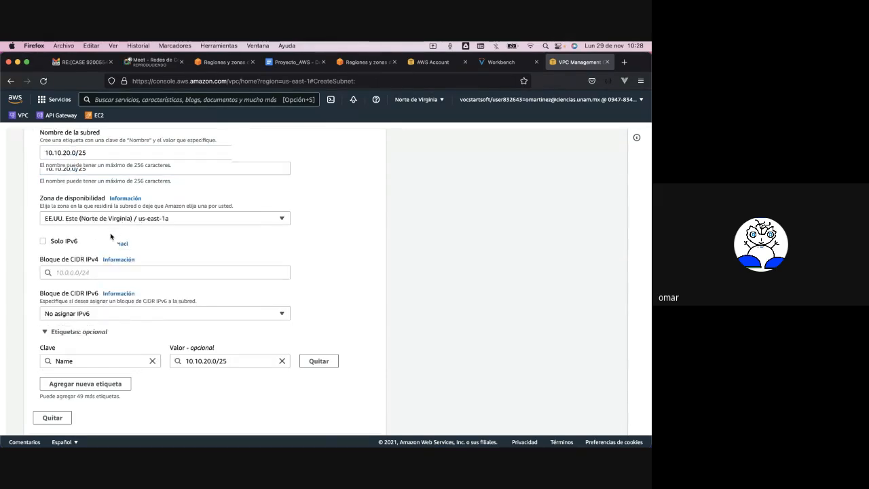
scroll(110, 236, down, 2)
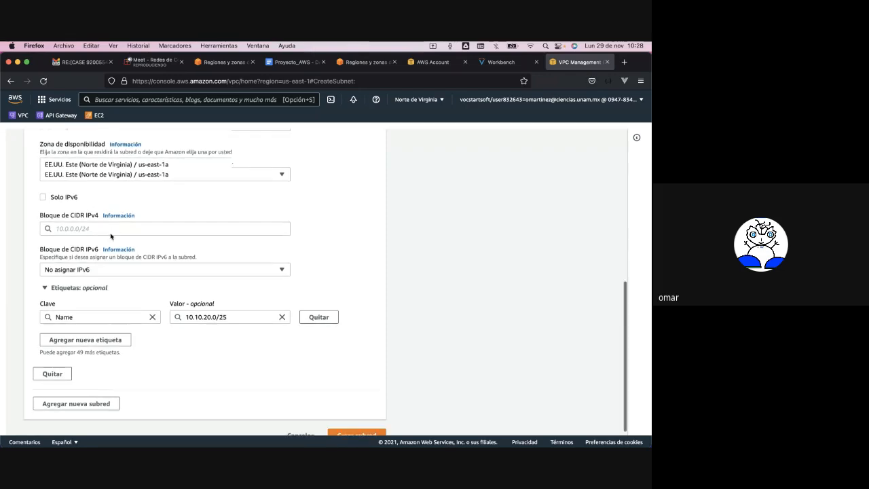
scroll(111, 236, up, 2)
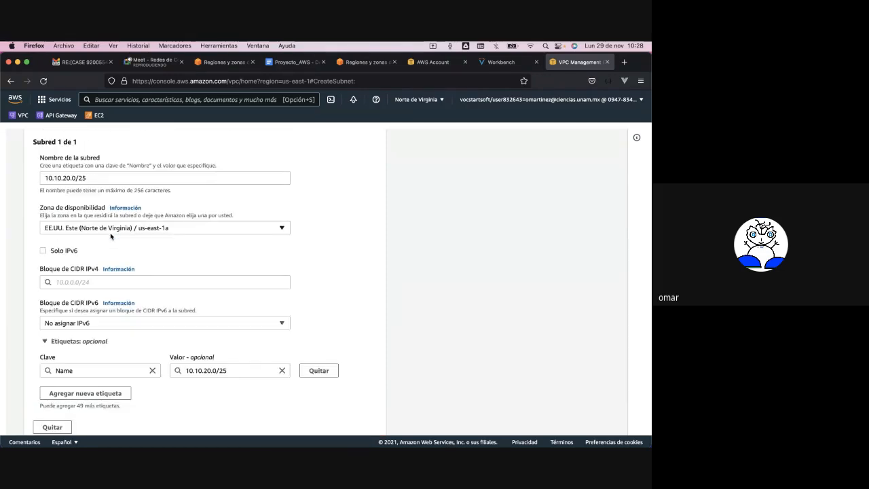
scroll(111, 237, down, 2)
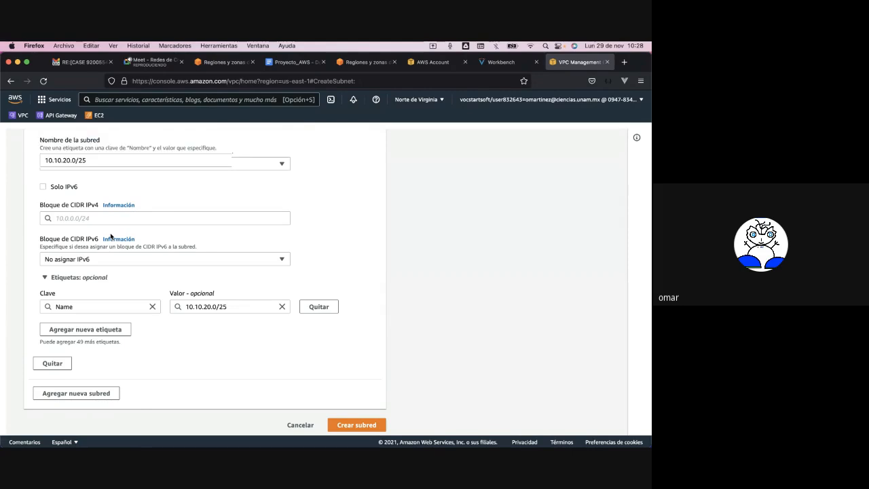
scroll(111, 237, up, 2)
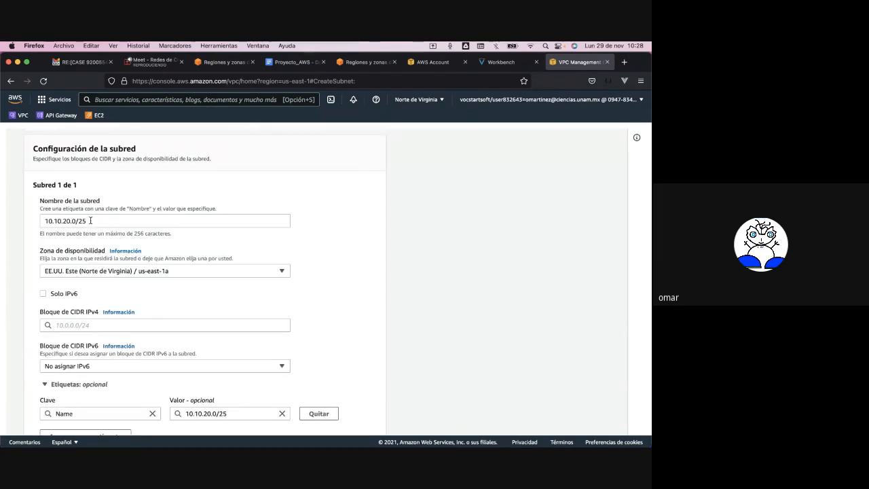
triple_click(40, 220)
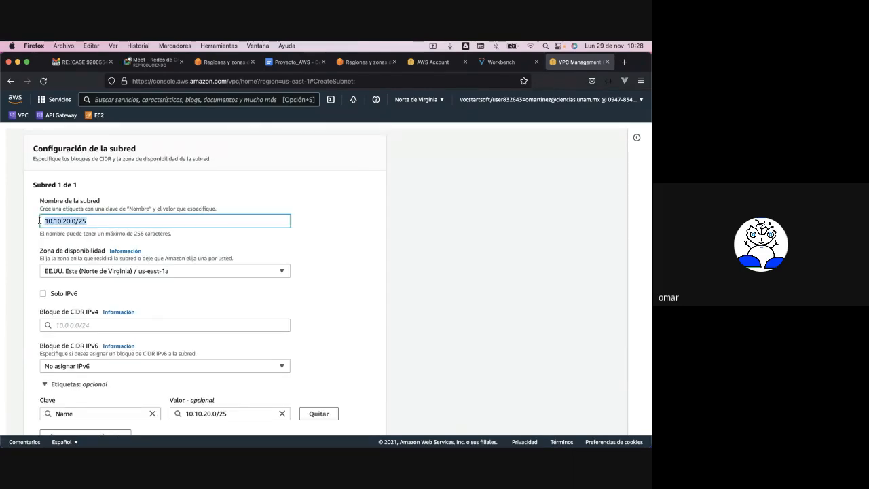
key(ctrl+x)
click(57, 327)
key(ctrl+v)
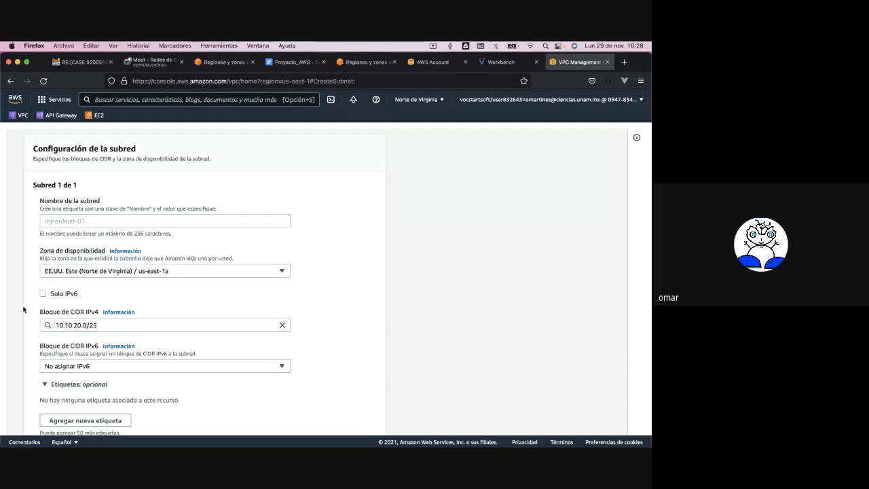
click(65, 219)
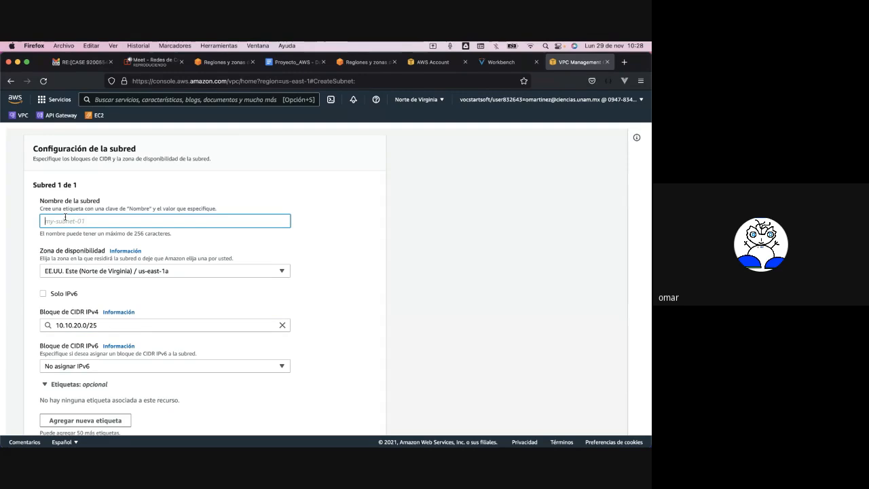
text(Publica)
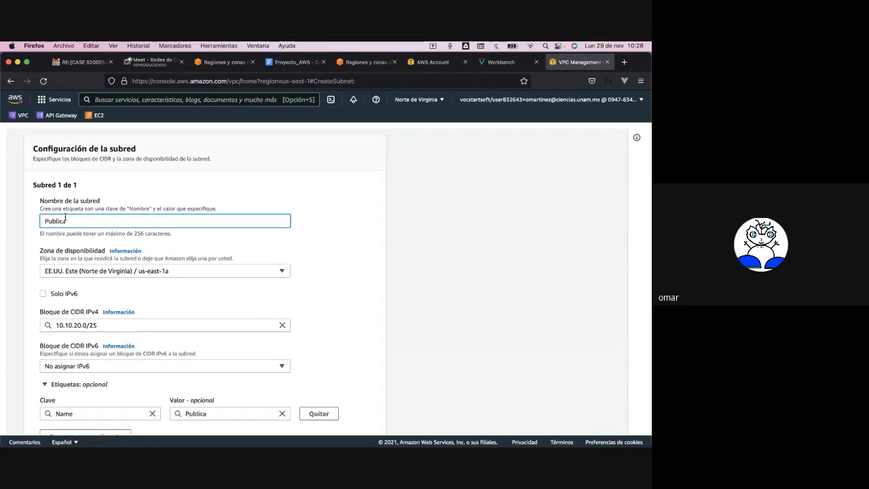
Assign the subnet a custom IPv6 block (IPv6 personalizada) with 01 as its editable digits, collapse the tags section and highlight the fixed IPv6 prefix
scroll(28, 265, down, 3)
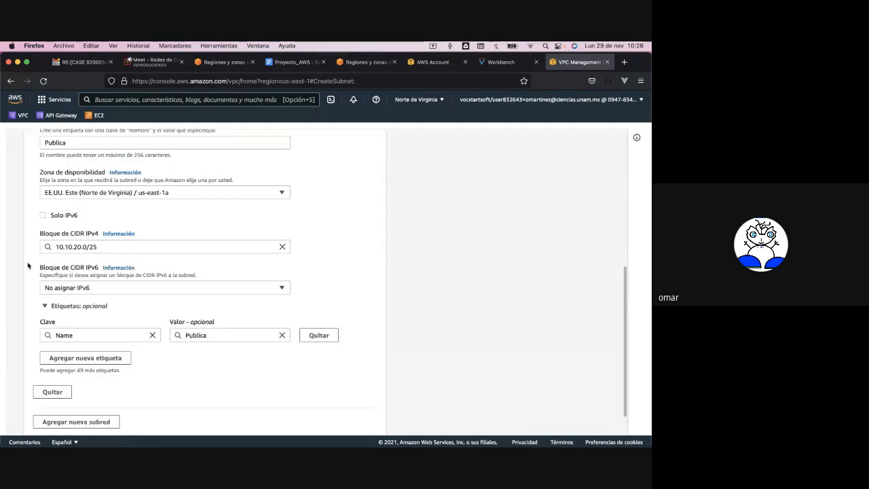
click(70, 264)
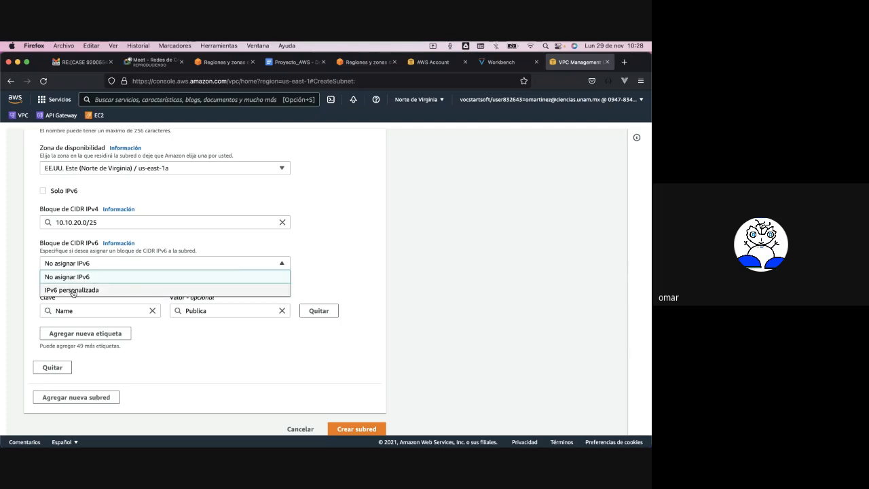
click(73, 291)
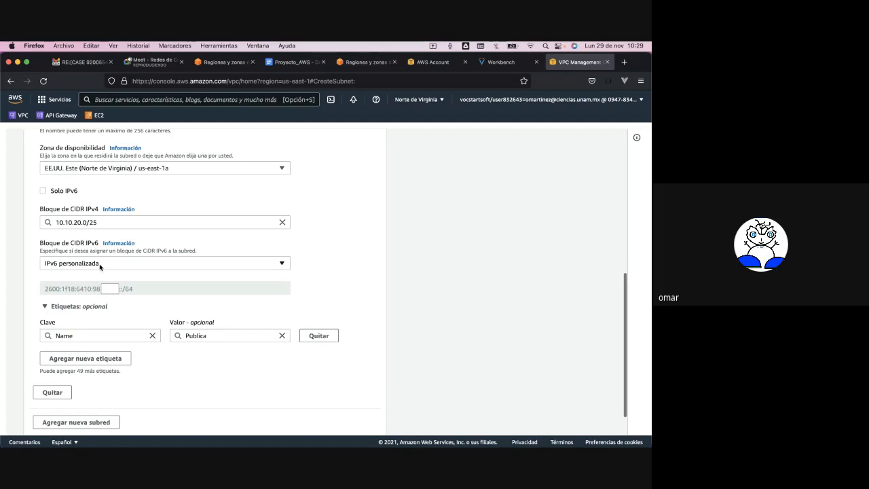
click(107, 289)
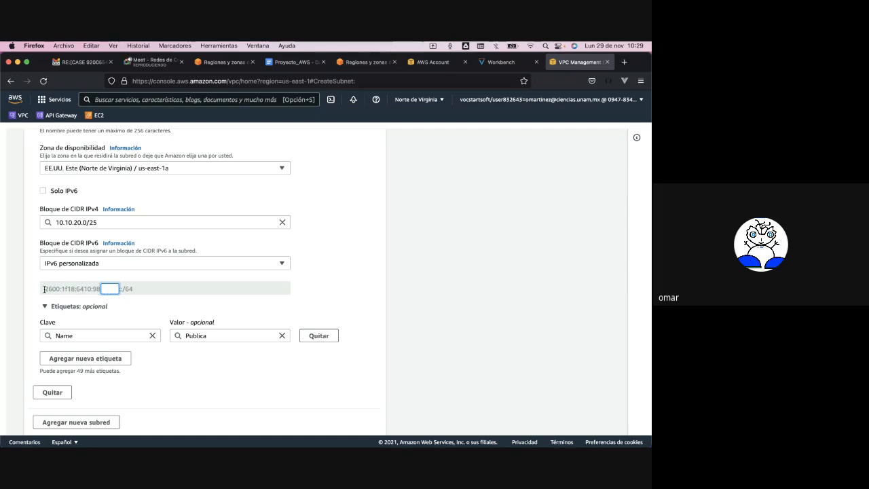
drag(44, 289, 101, 290)
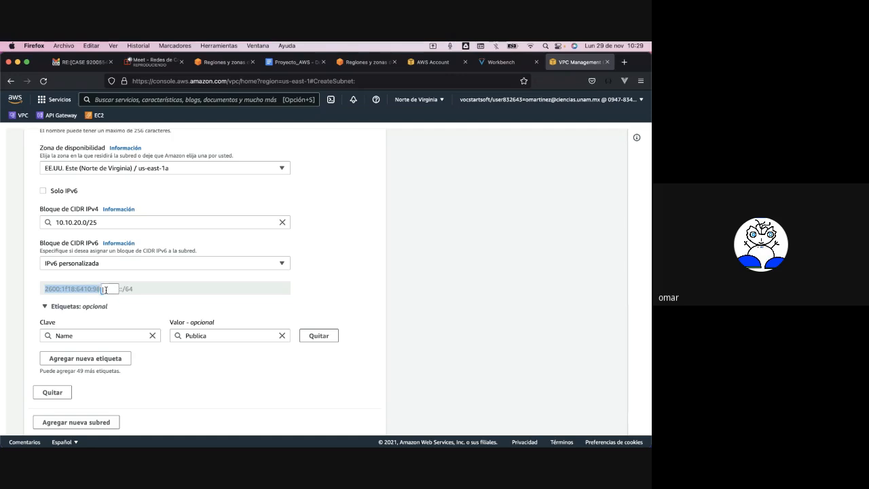
click(106, 290)
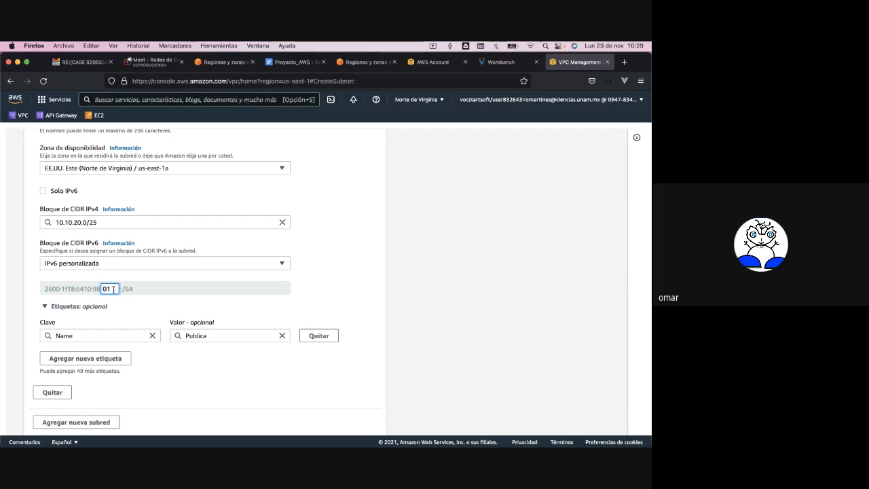
click(124, 305)
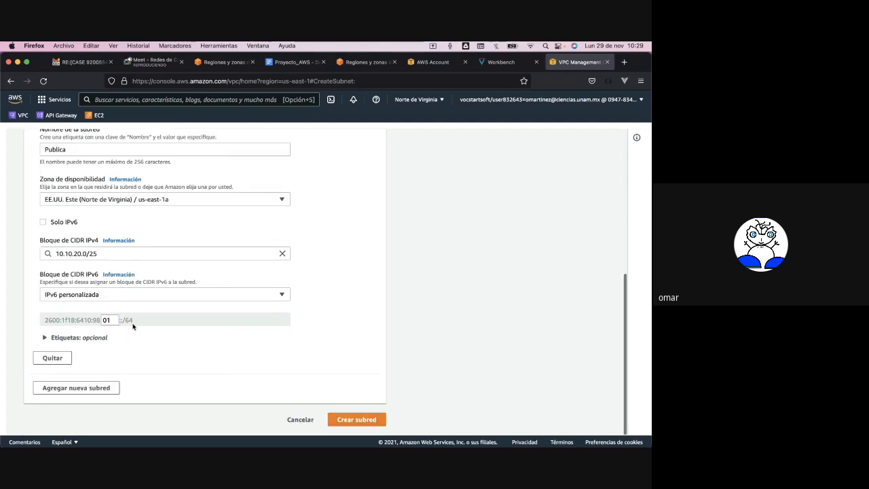
click(112, 321)
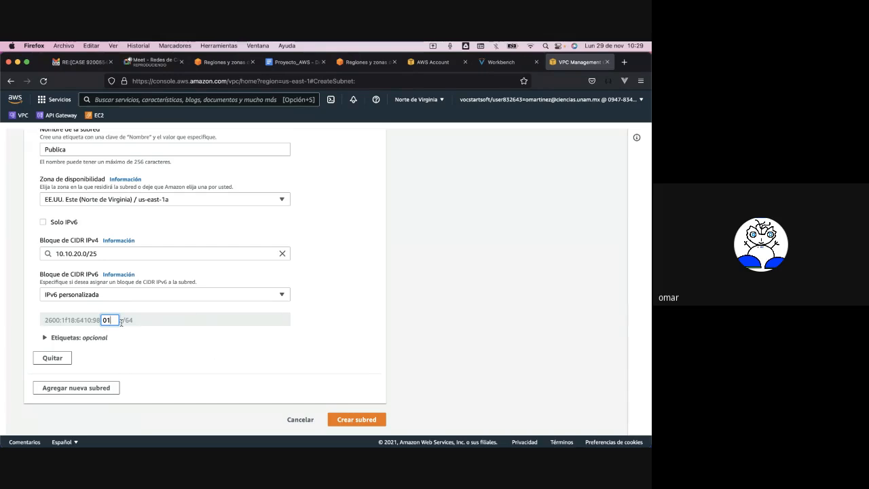
drag(99, 321, 44, 321)
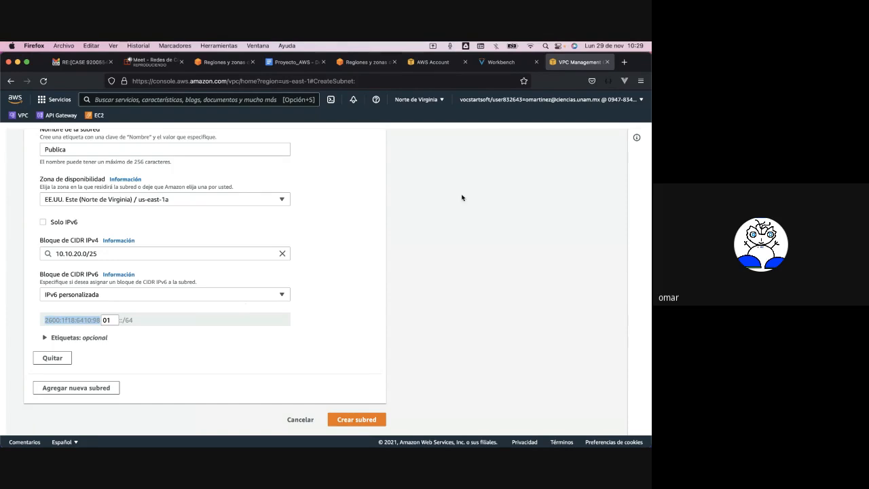
Search Google for "ipv6 calculator" in a new browser tab
click(624, 62)
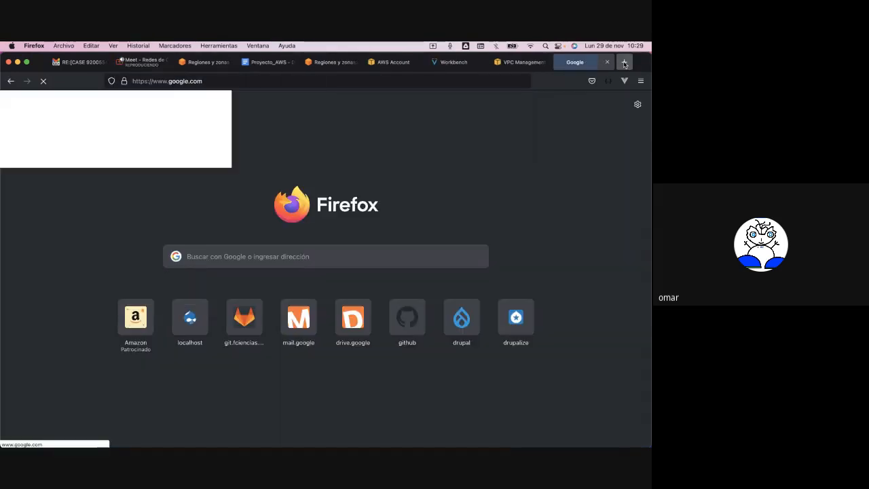
text(ipv 6)
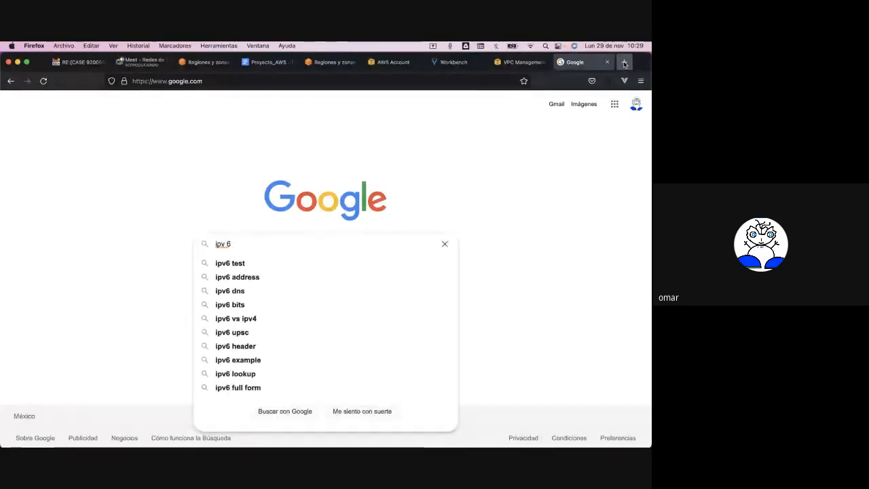
key(BackSpace)
key(BackSpace)
key(BackSpace)
text(6 calculator)
key(Return)
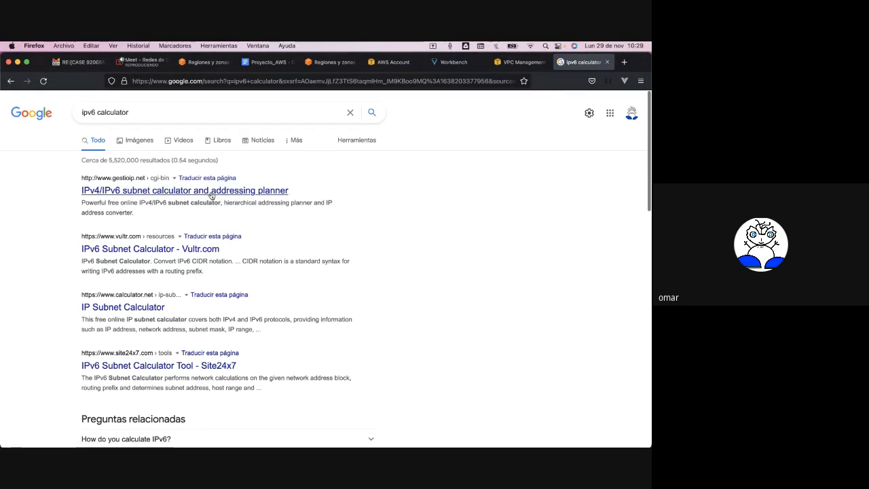
Open the GestioIP IPv4/IPv6 subnet calculator and enter 2600:1f18:6410:98::/ as the IP address
click(212, 196)
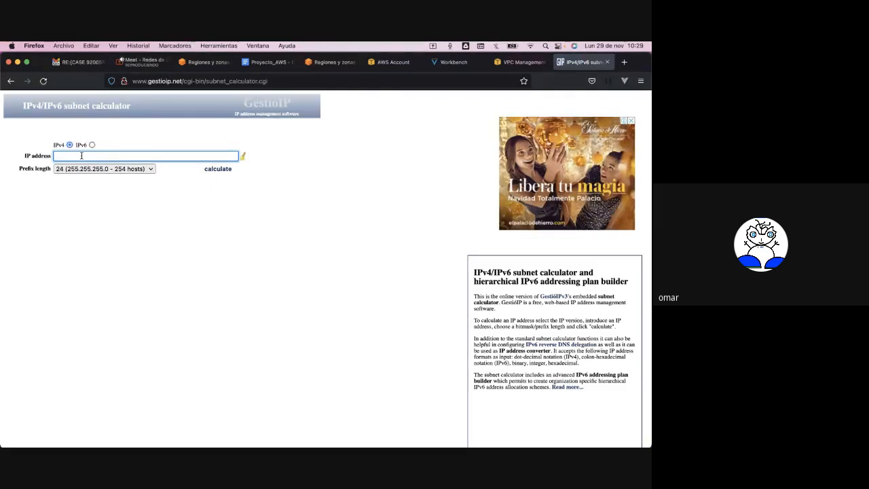
key(super+v)
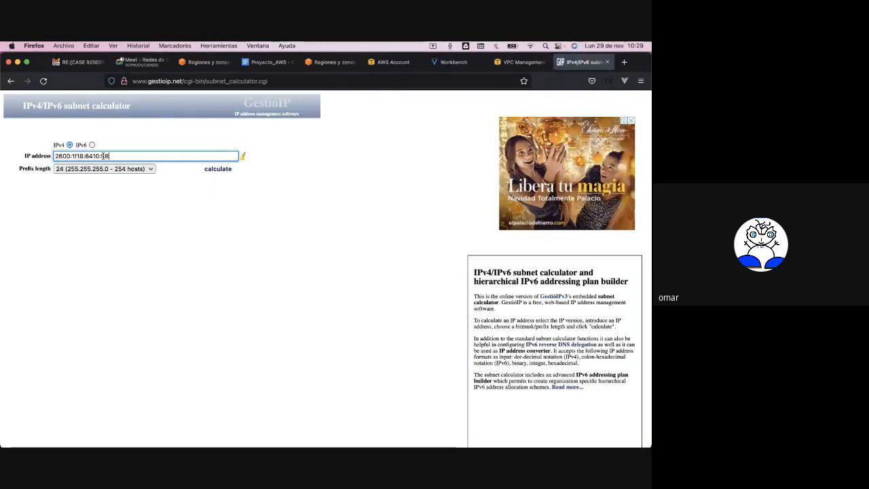
text(::)
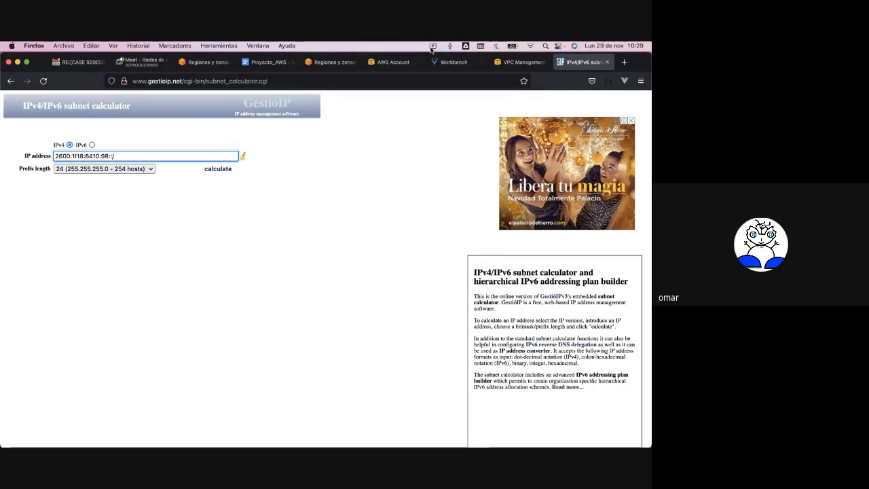
Check the prefix length in the AWS subnet form, complete the calculator's IP address with 64, and calculate the subnet
click(520, 62)
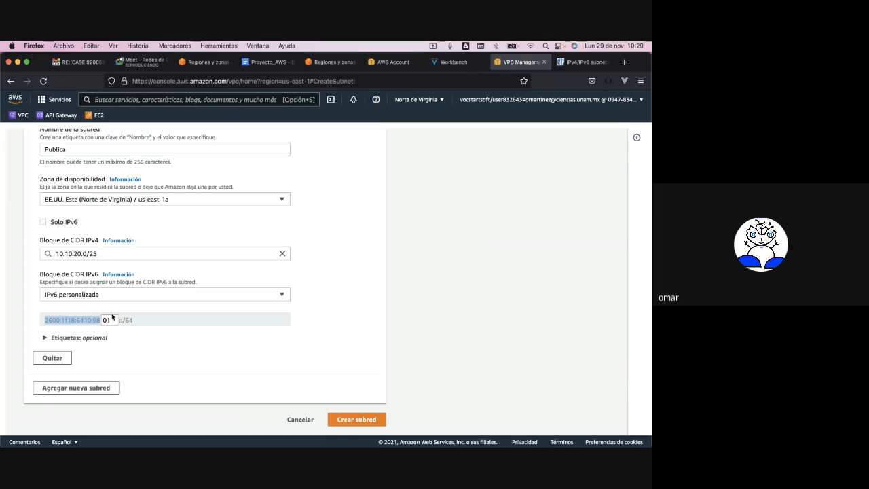
double_click(127, 320)
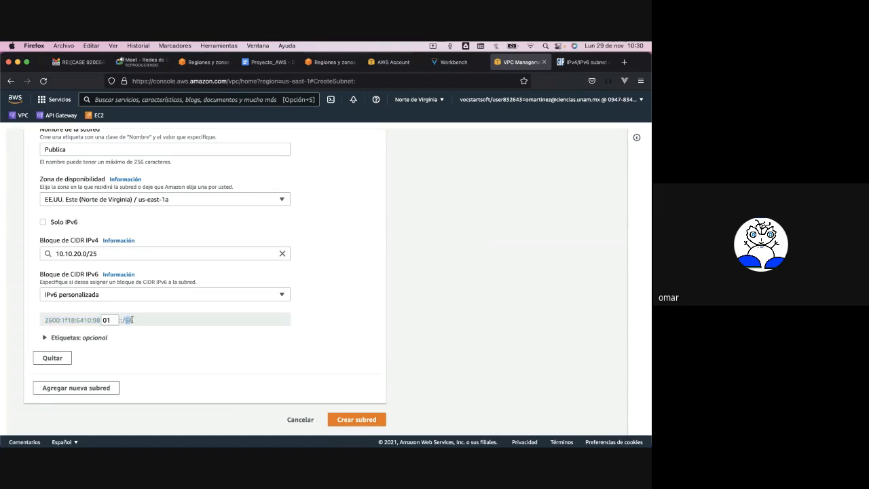
click(561, 61)
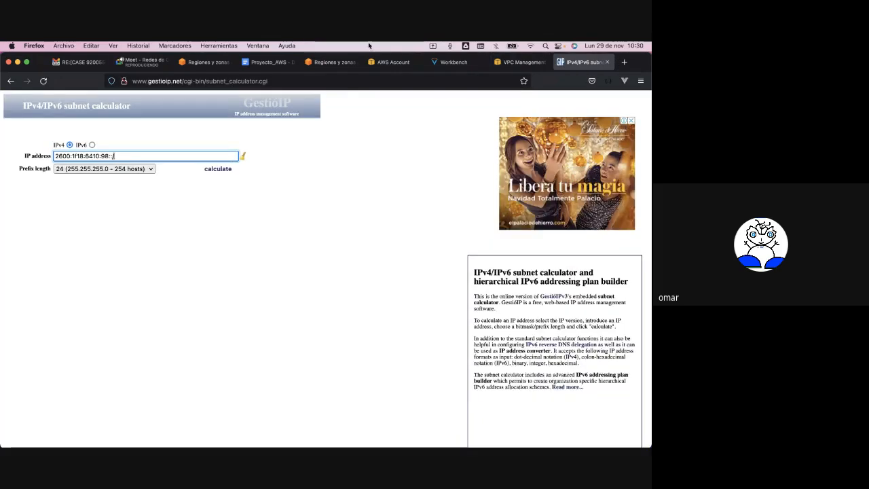
text(64)
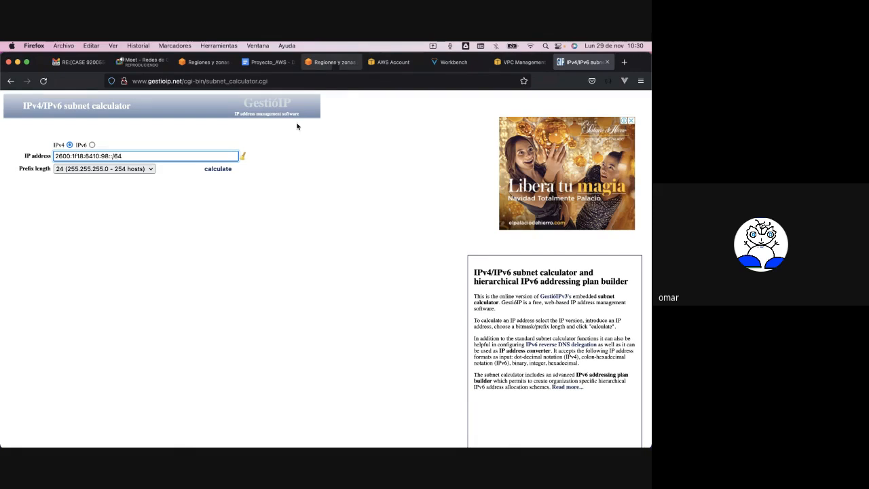
click(240, 220)
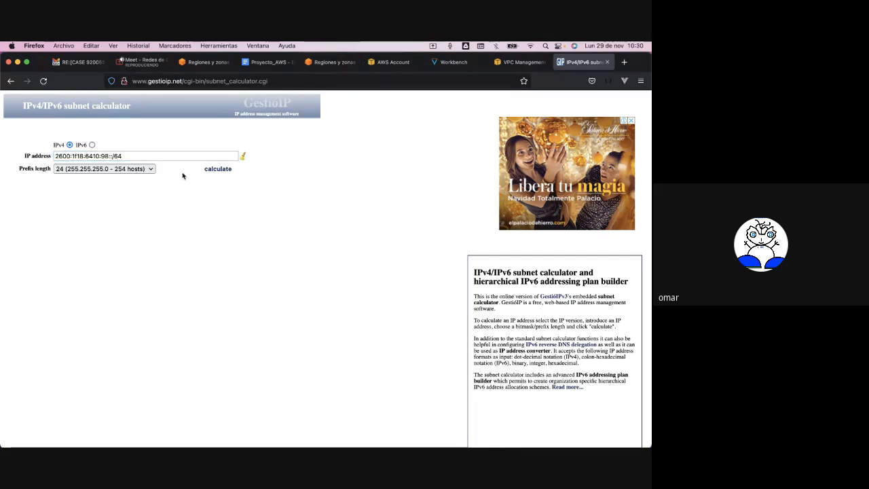
click(217, 170)
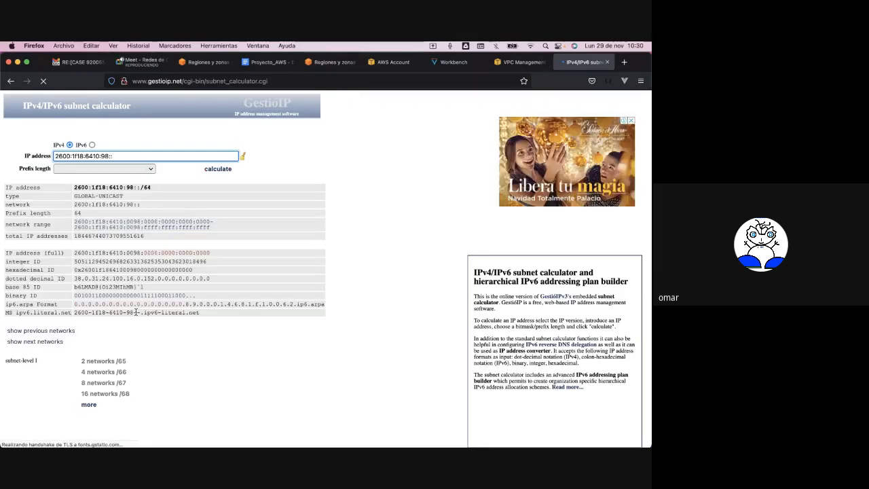
Divide the calculated /64 block into 2 networks /65 and, at the second subnet level, into 2 networks /66
scroll(110, 130, down, 2)
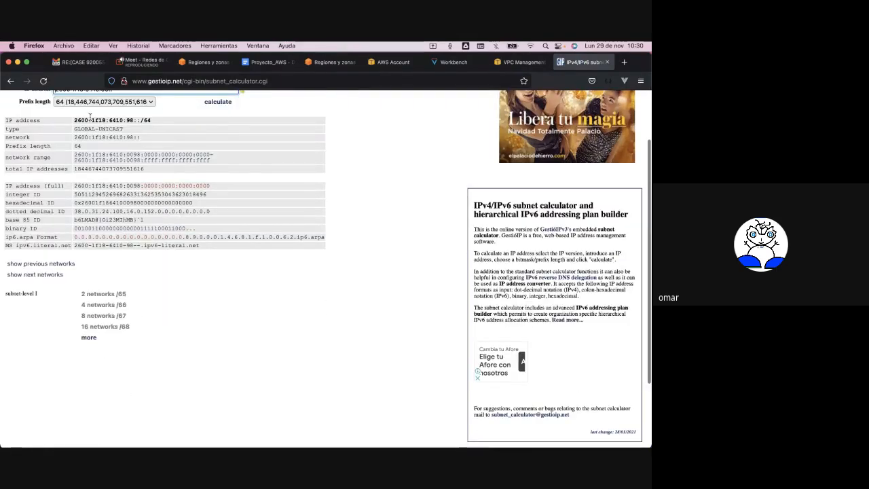
drag(73, 121, 165, 125)
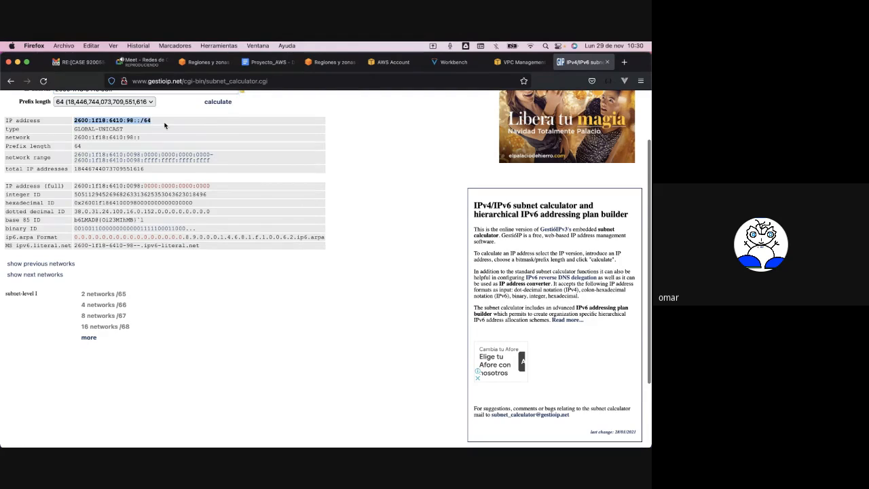
scroll(100, 272, down, 1)
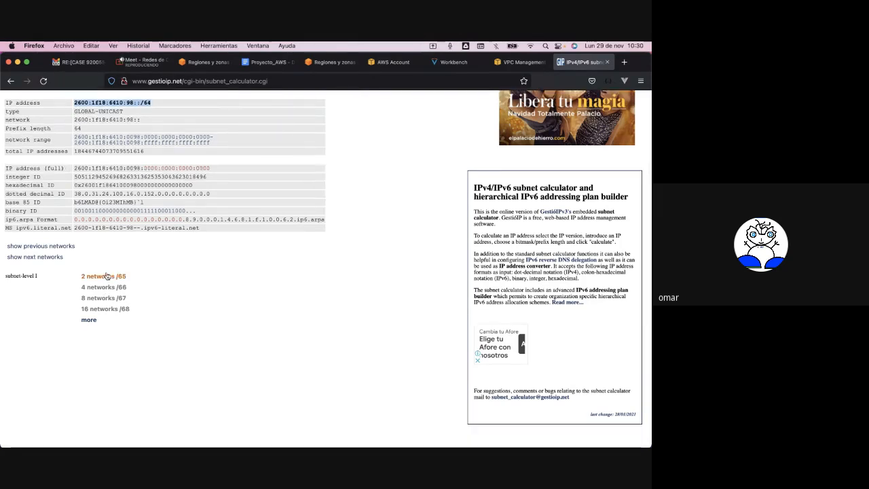
click(107, 276)
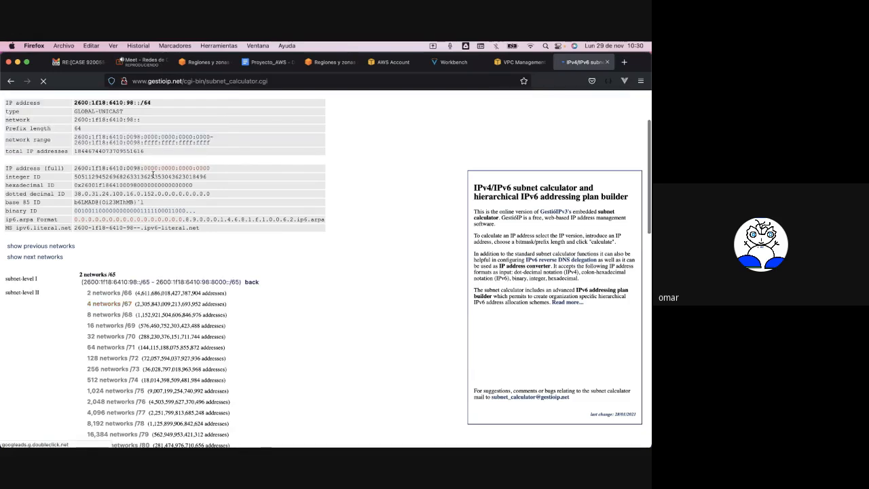
scroll(154, 286, down, 2)
scroll(153, 286, down, 1)
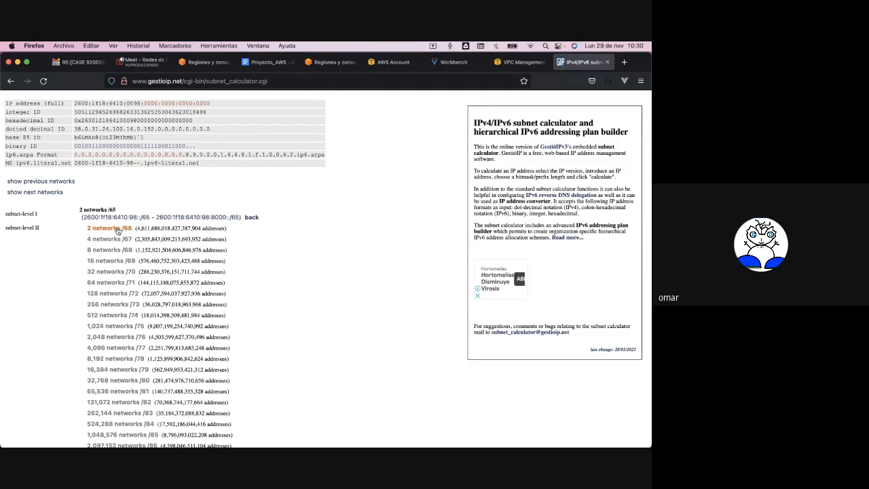
click(118, 230)
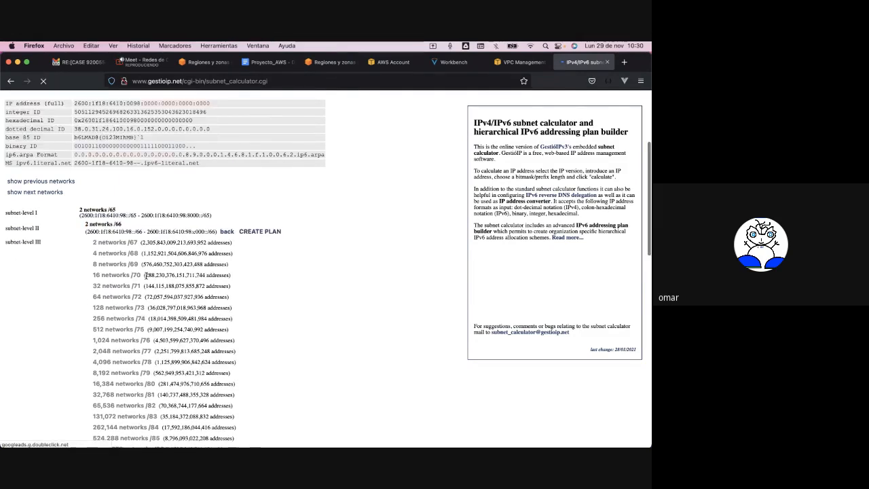
scroll(146, 231, down, 3)
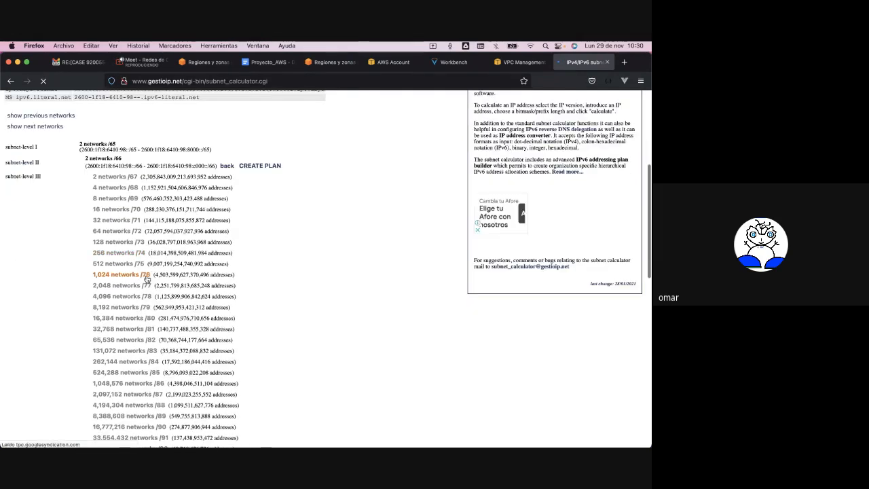
Highlight the two /65 network addresses at subnet-level I to examine the start and end of the range
double_click(133, 150)
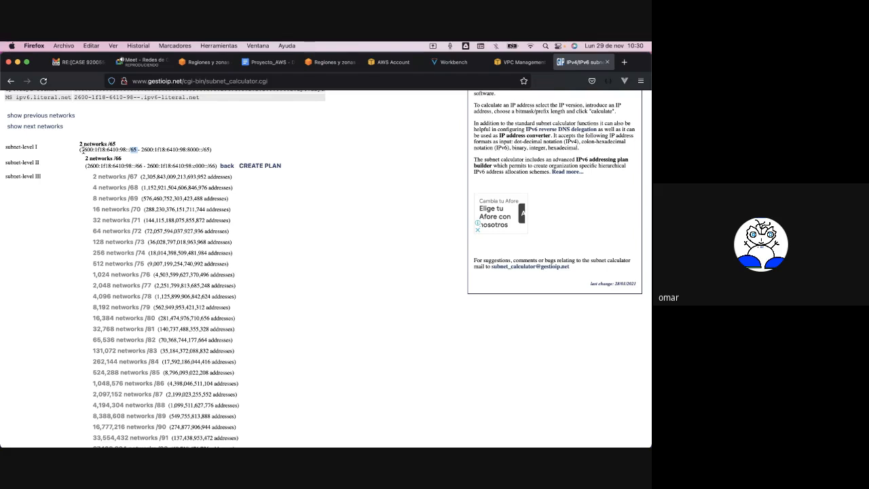
drag(82, 149, 137, 150)
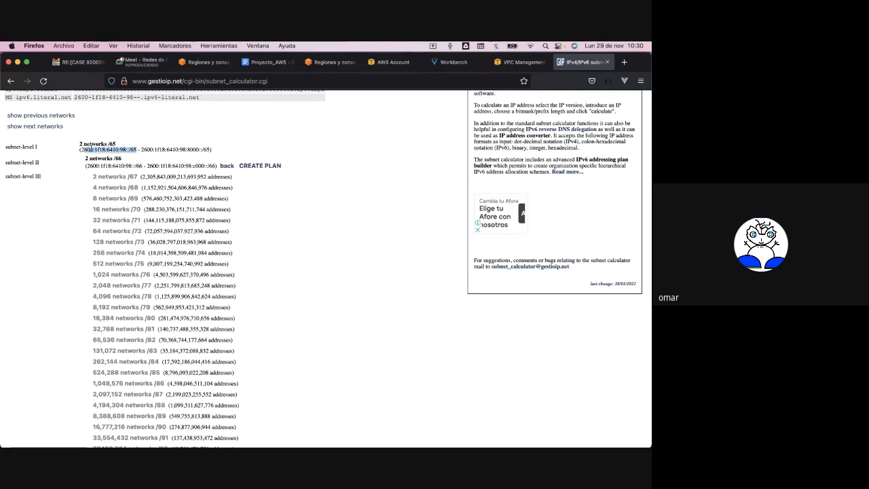
click(90, 148)
drag(80, 149, 210, 150)
click(142, 146)
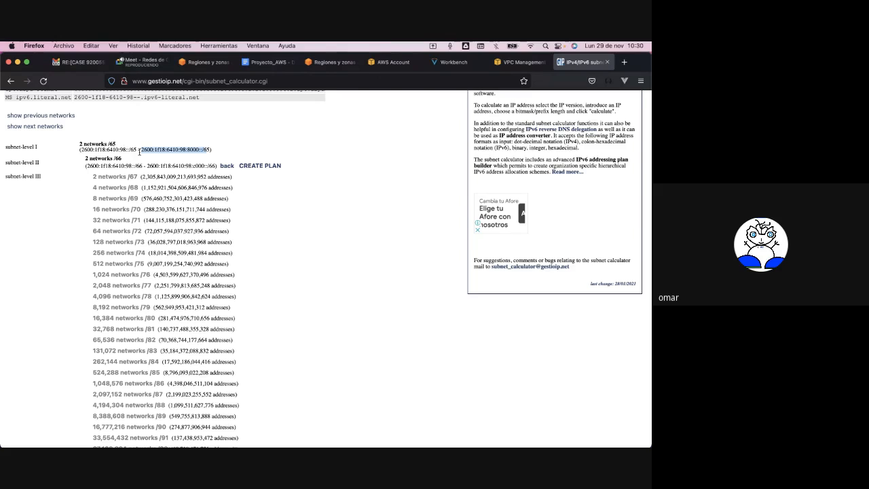
drag(138, 149, 80, 149)
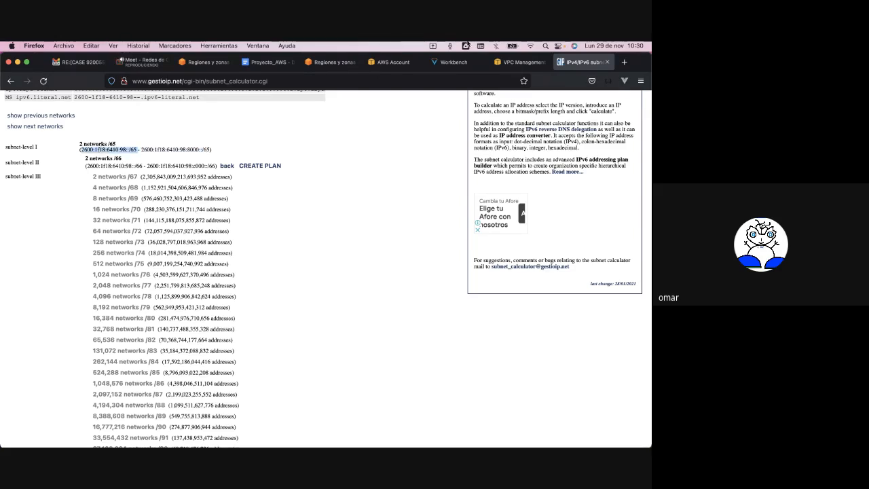
Compare the editable IPv6 digits in the AWS subnet form with the calculator's first /65 network
click(506, 64)
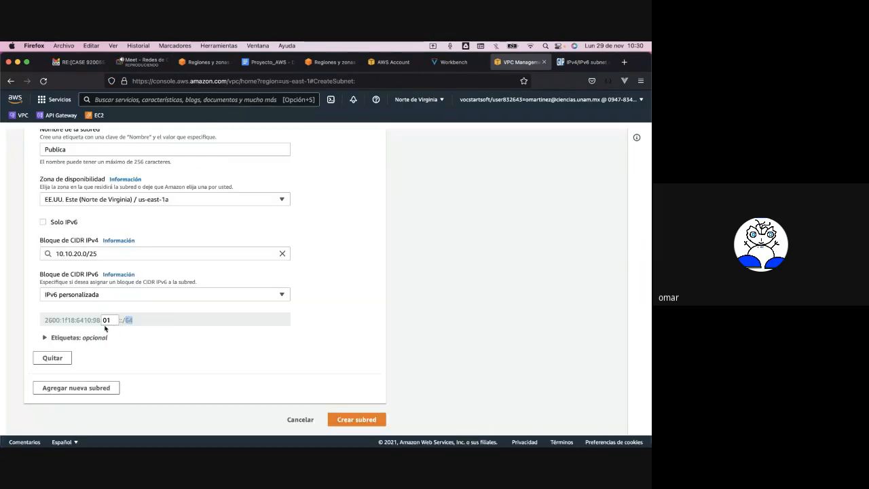
double_click(107, 320)
click(576, 62)
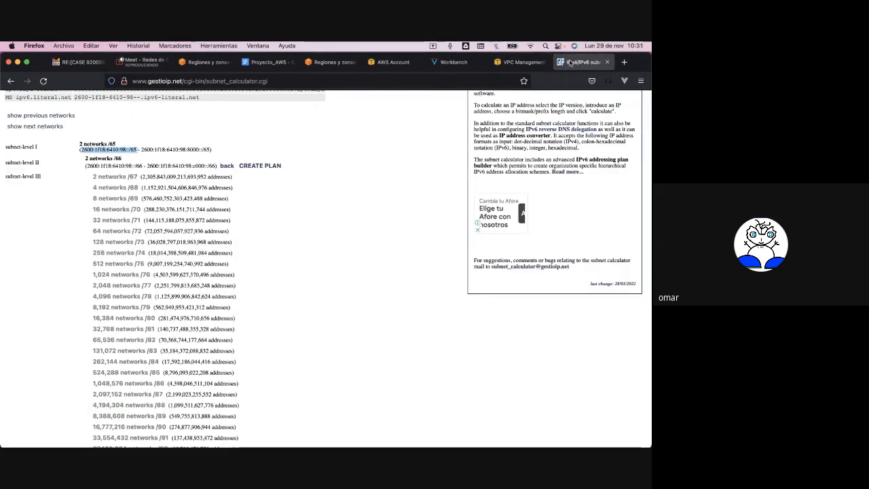
click(530, 63)
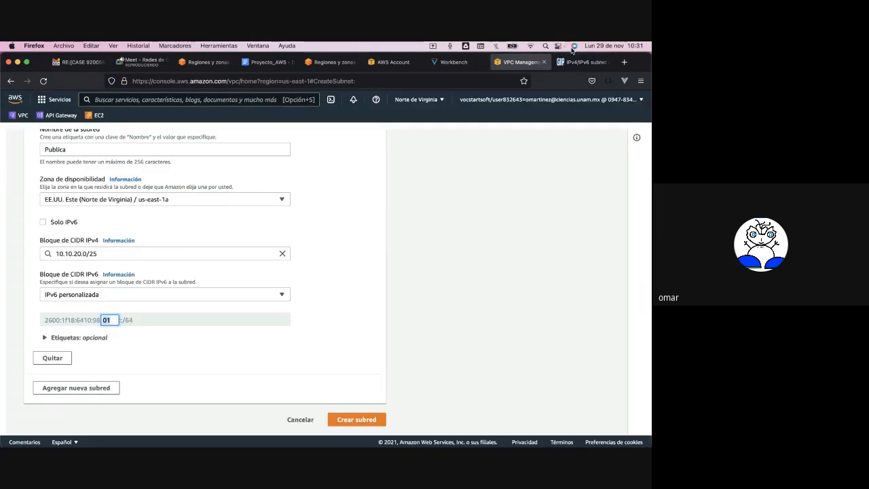
click(569, 66)
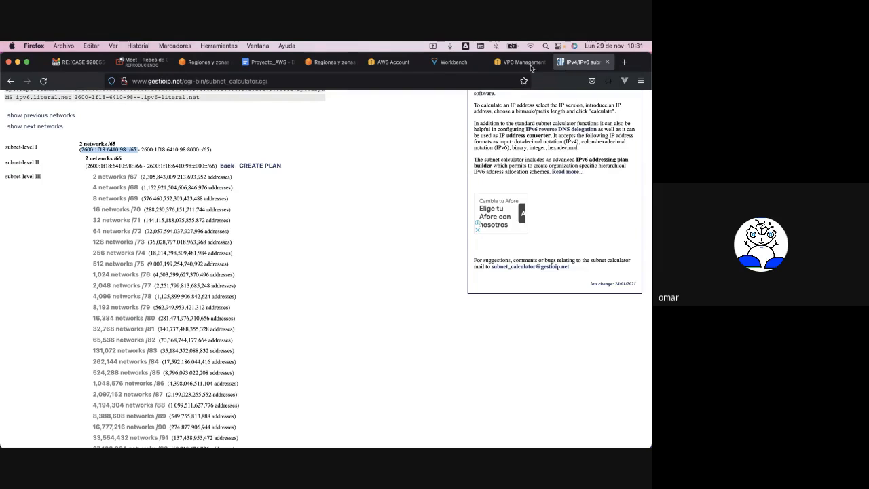
click(529, 64)
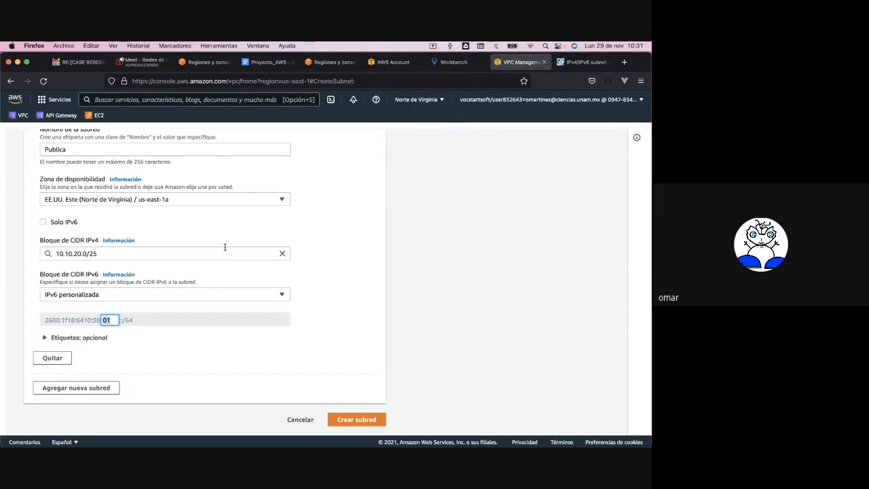
Try to create the Publica subnet with 0 as the editable IPv6 digits and the tags section expanded, and clear the digits
text(0)
click(217, 337)
scroll(216, 337, down, 2)
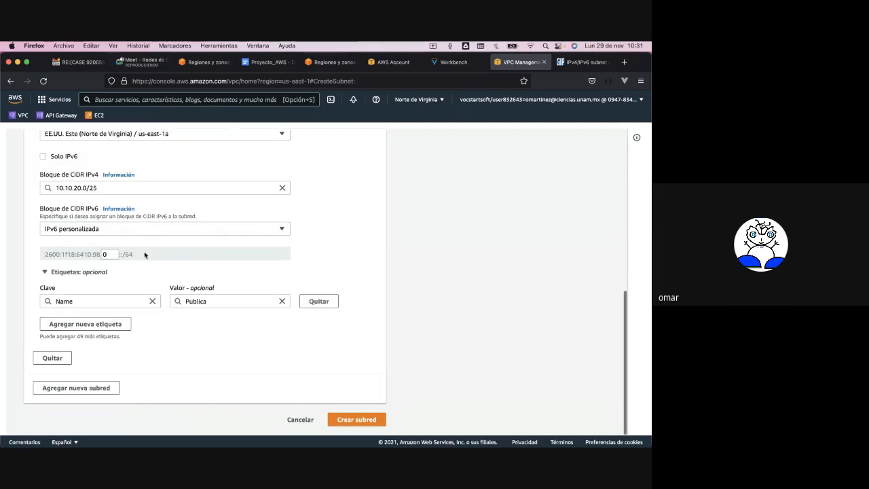
click(348, 421)
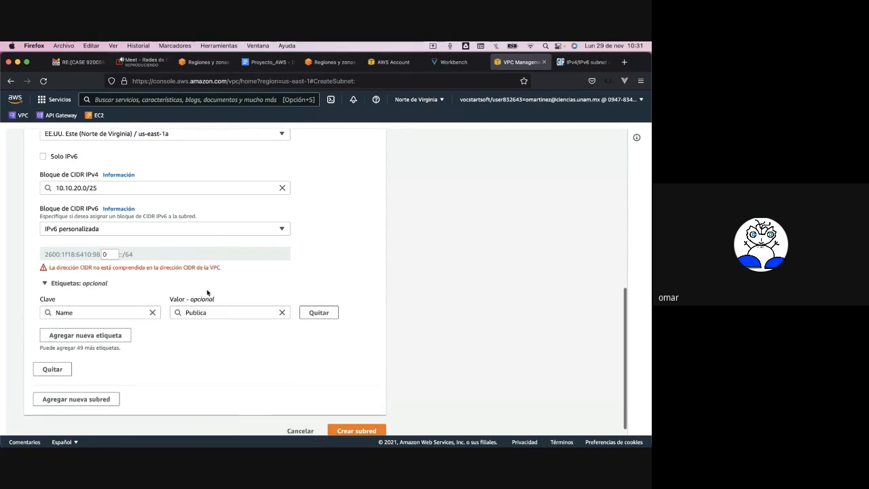
click(105, 256)
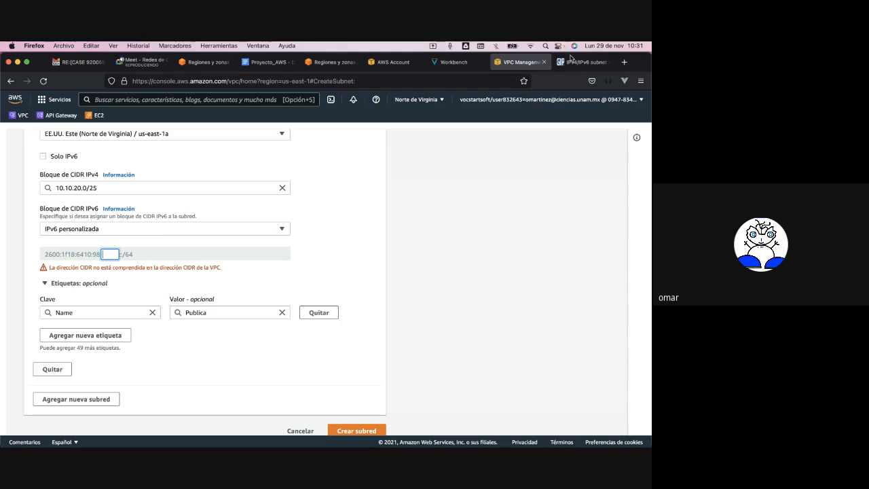
Switch to the IPv4/IPv6 subnet calculator and set the prefix length to 63 (2 networks /64)
click(574, 61)
scroll(251, 171, up, 3)
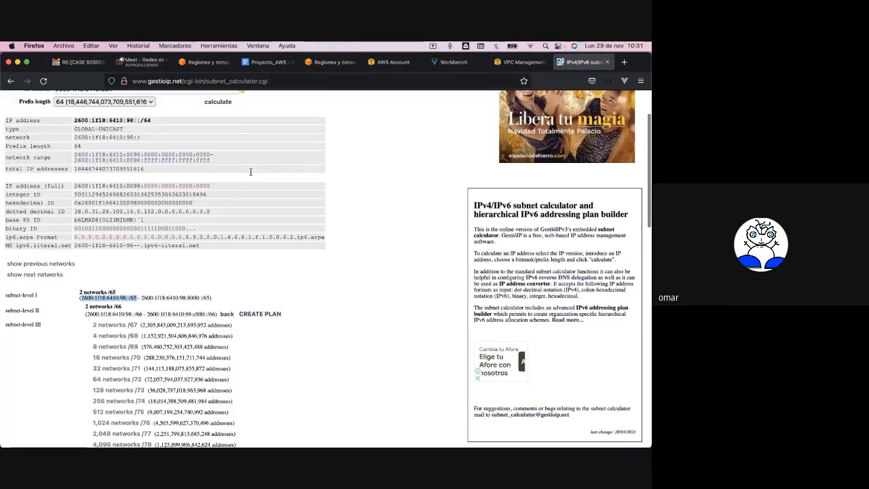
scroll(251, 172, up, 2)
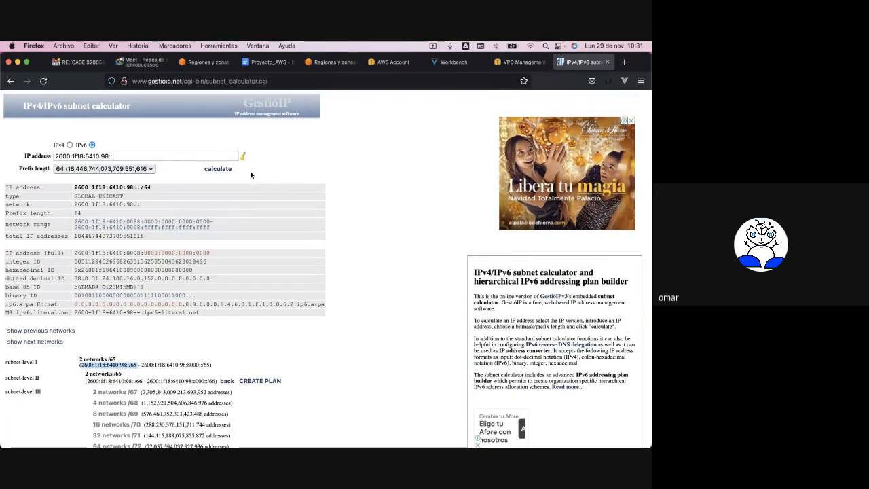
click(143, 168)
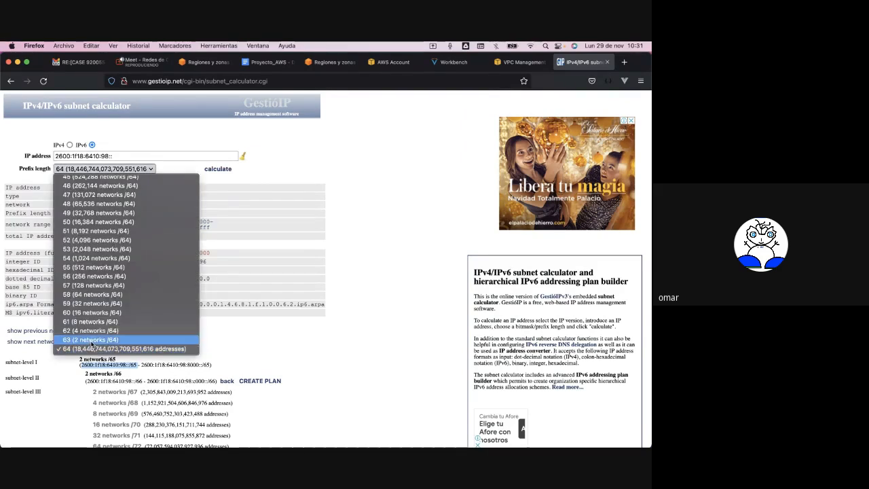
click(92, 345)
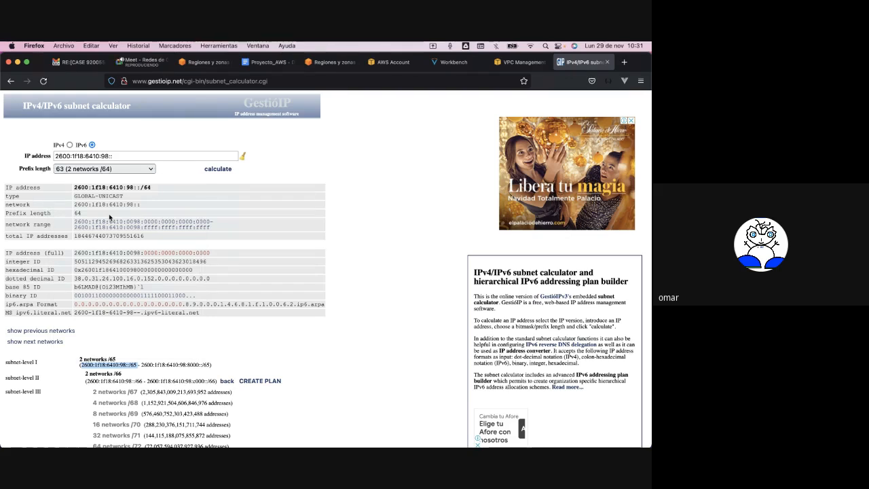
scroll(148, 336, down, 1)
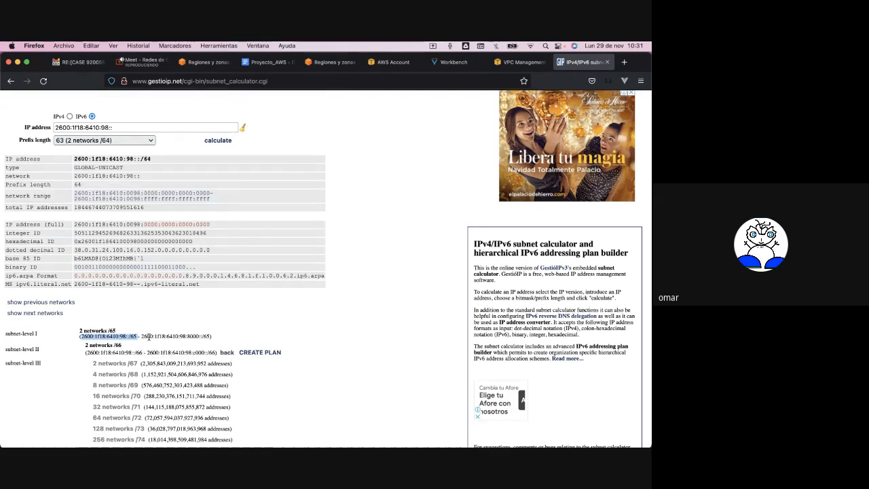
scroll(149, 336, down, 1)
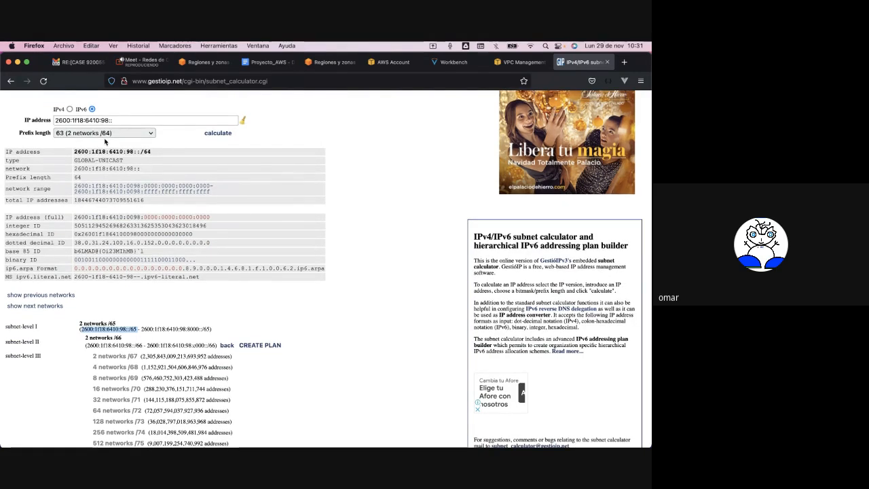
click(111, 133)
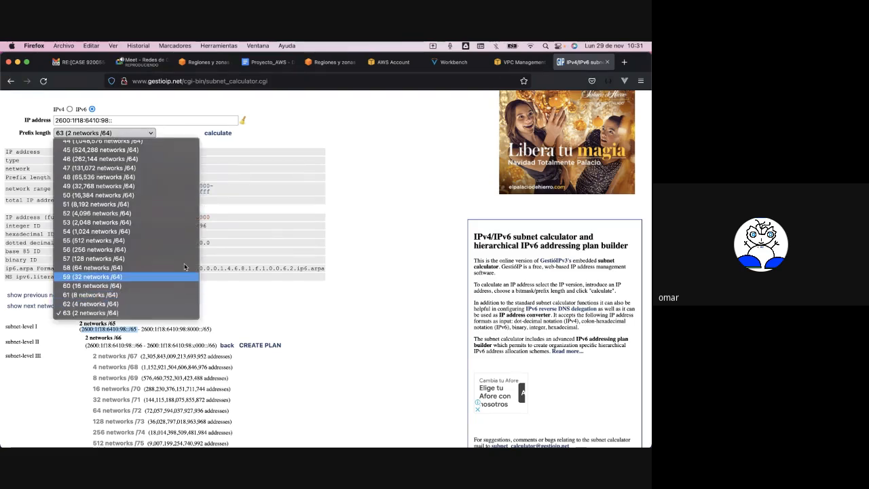
key(Escape)
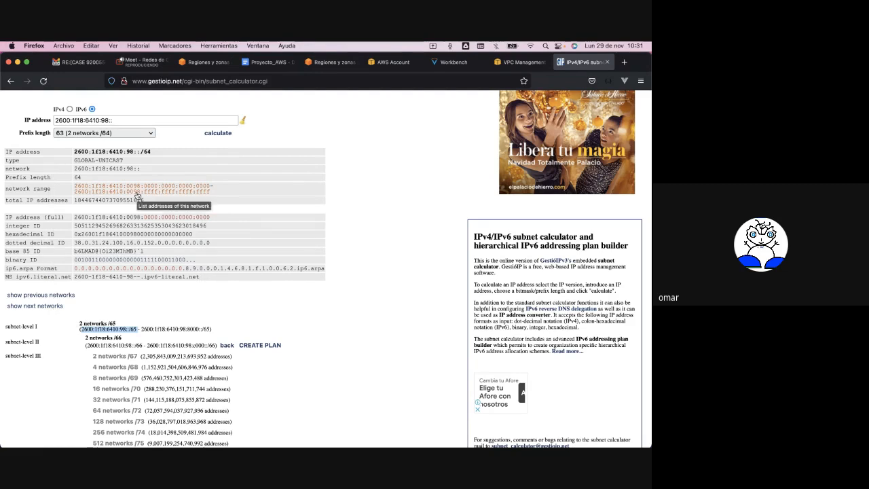
Change the calculator's prefix length to 62 (4 networks /64)
scroll(134, 327, down, 3)
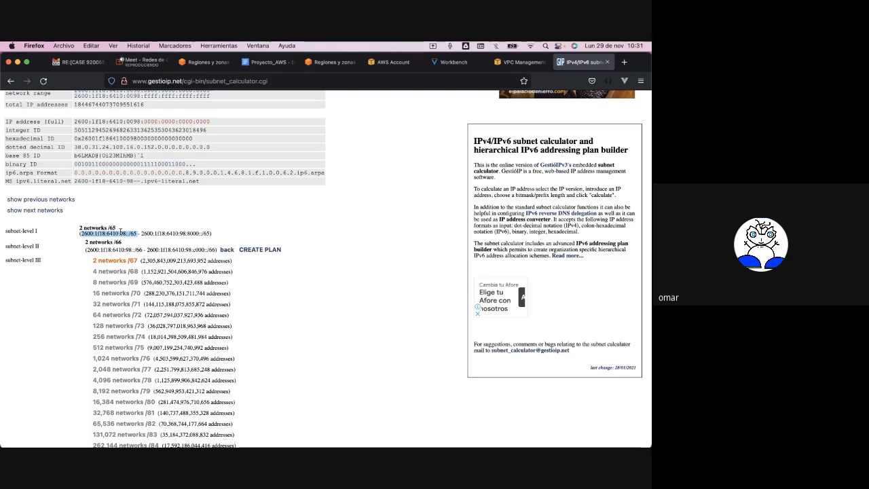
scroll(120, 231, up, 5)
click(104, 168)
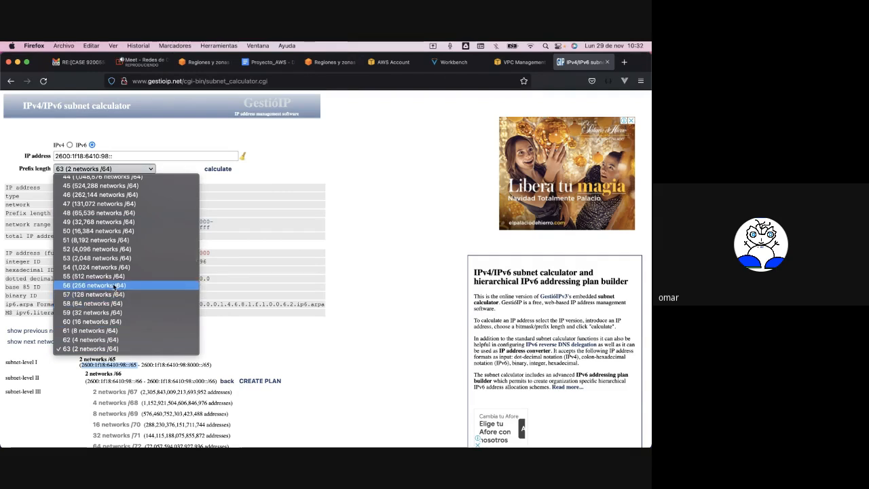
click(90, 348)
click(104, 168)
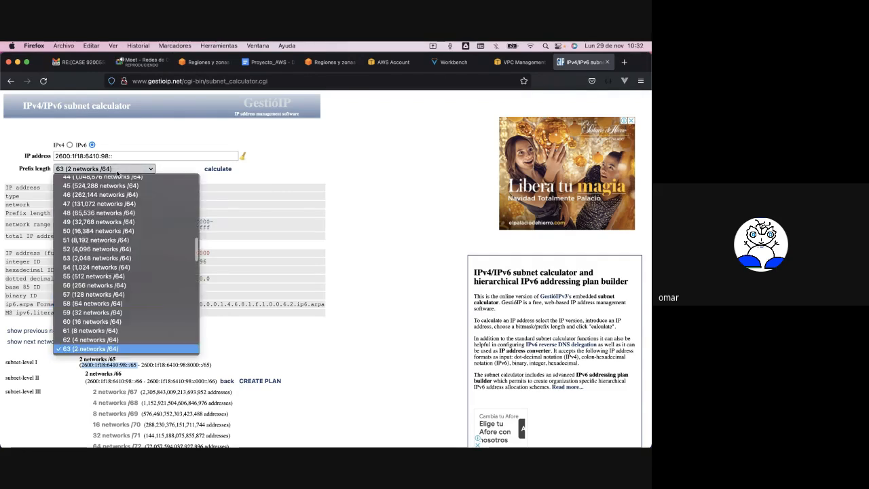
key(Up)
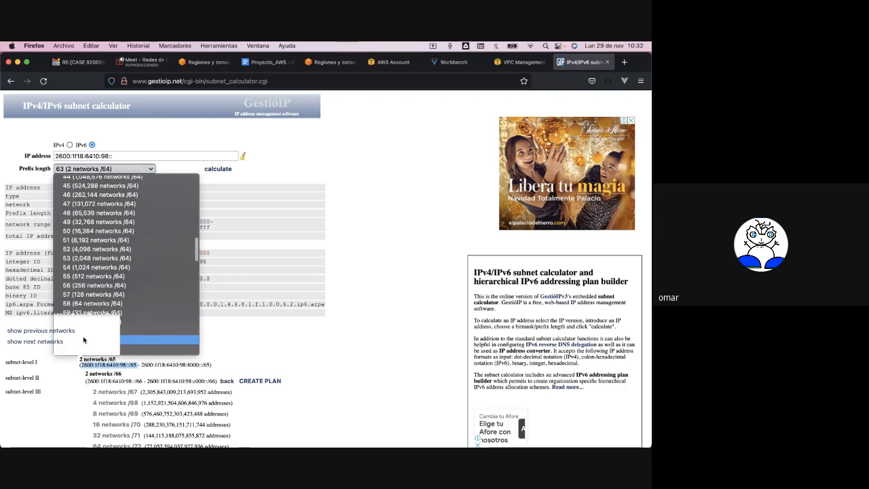
key(Return)
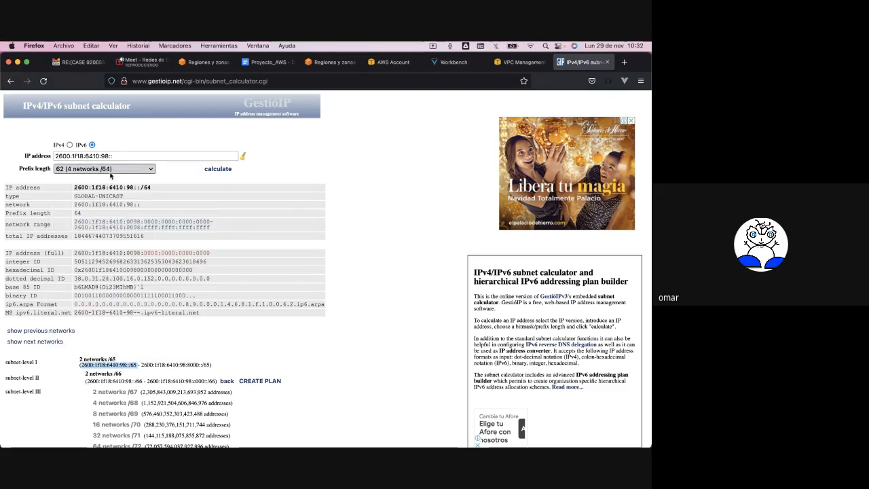
Calculate the subnet details for the IPv6 address 2600:1f18:6410:98::/63
scroll(142, 303, down, 2)
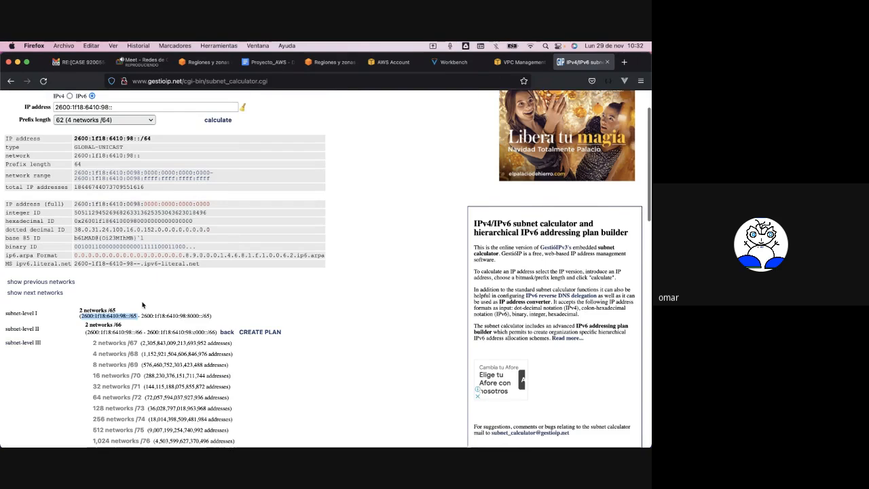
scroll(142, 301, down, 2)
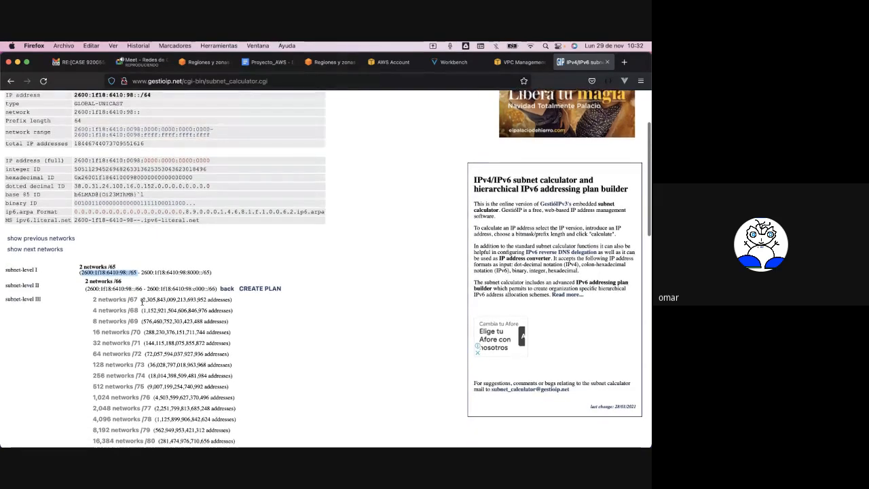
scroll(142, 301, up, 3)
click(120, 154)
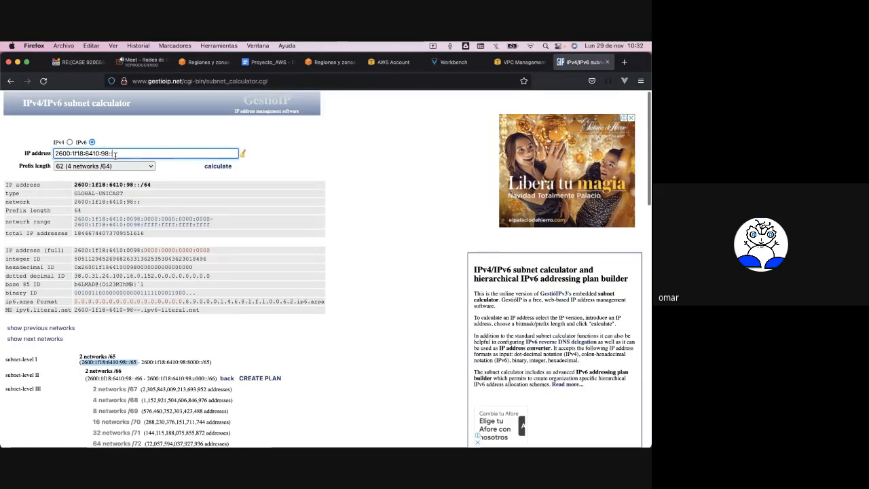
text(/)
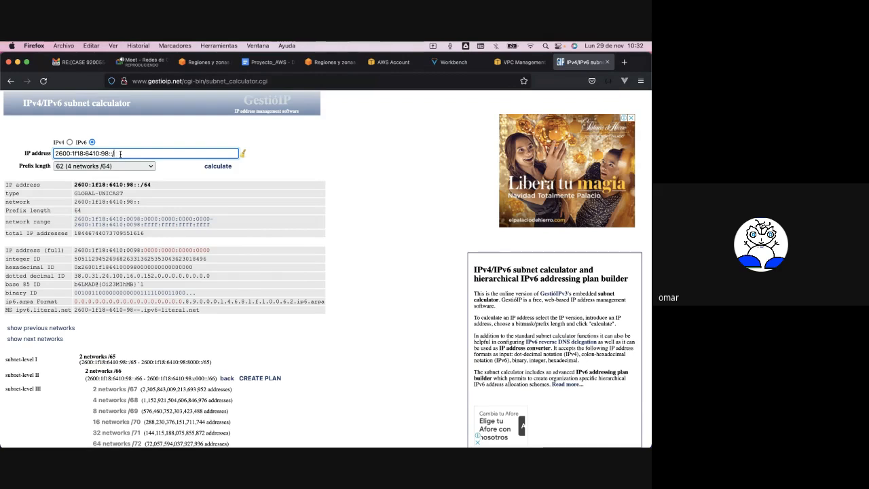
text(63)
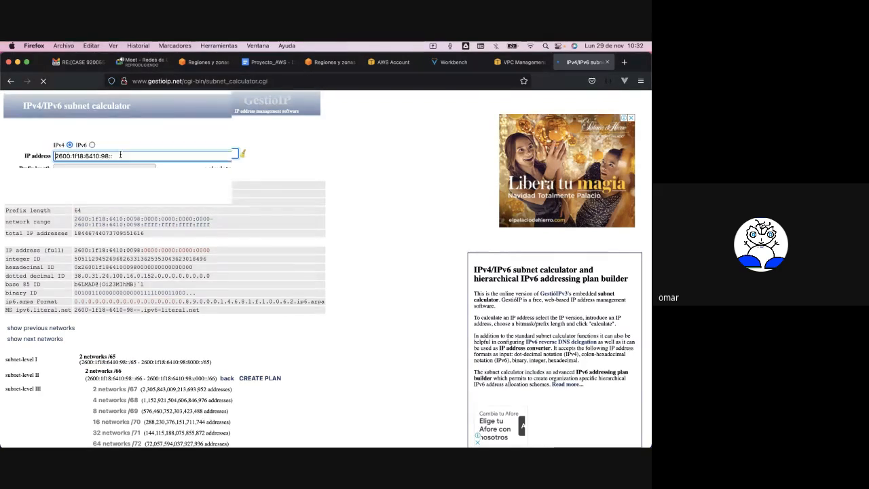
Recalculate 2600:1f18:6410:98:: with prefix length 48 and examine its network range and subnet divisions
click(120, 156)
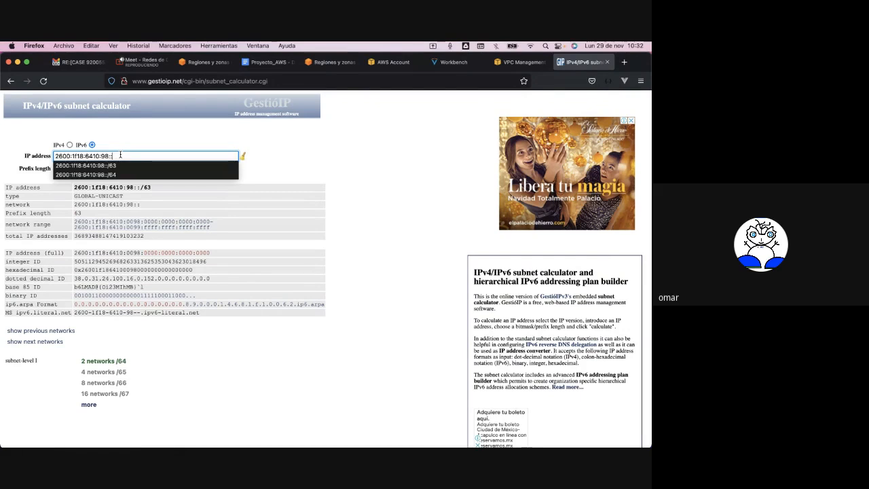
key(Return)
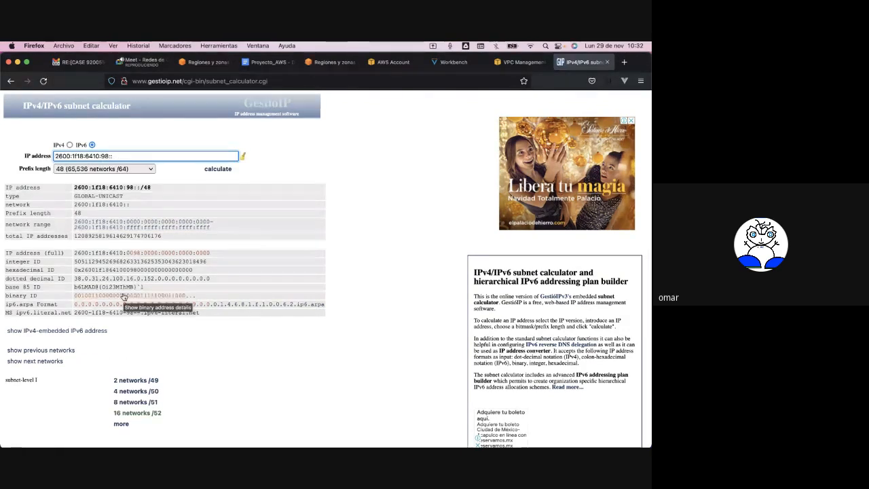
scroll(136, 348, down, 2)
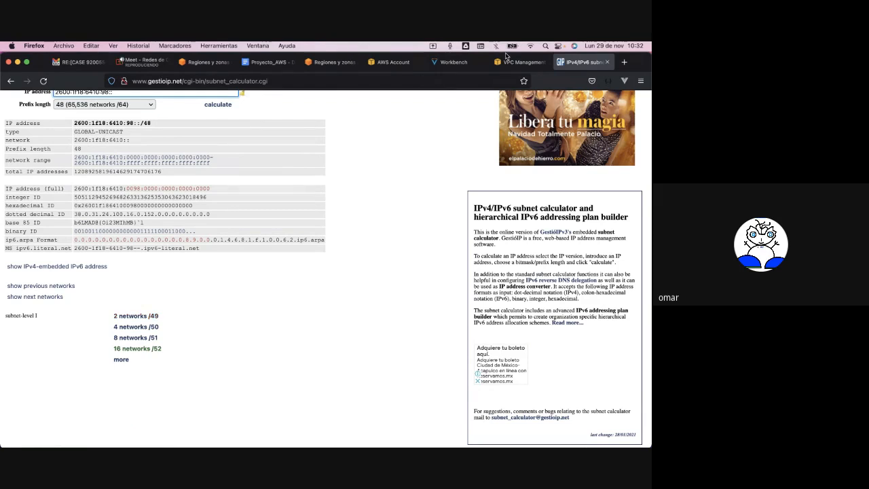
Return to the AWS subnet form and try to create Publica with 0 as the editable IPv6 digits and the tags section collapsed
click(510, 62)
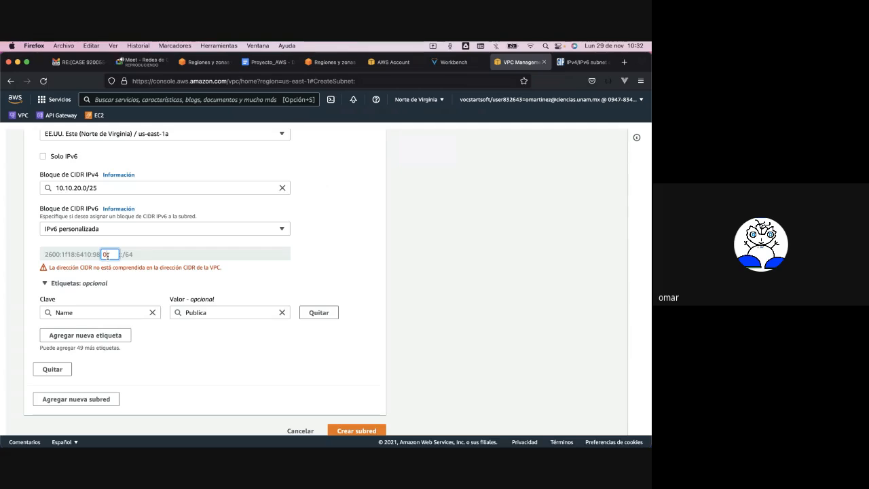
click(120, 281)
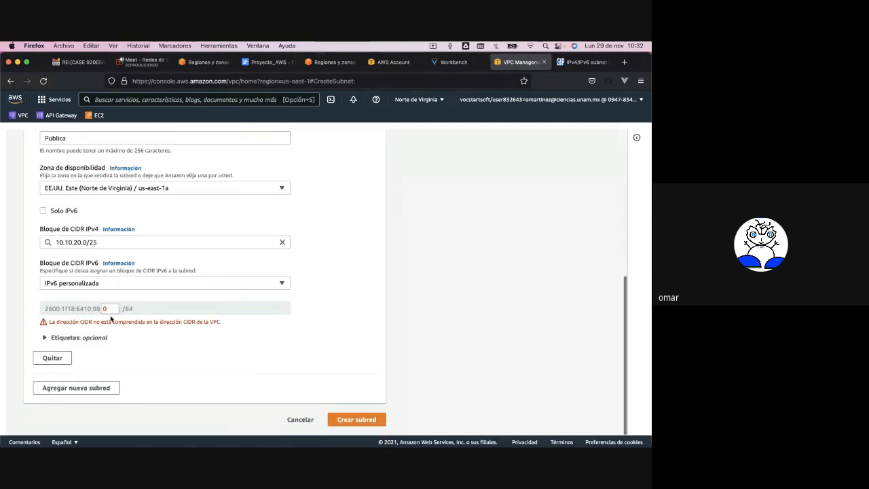
click(112, 309)
click(339, 419)
click(104, 309)
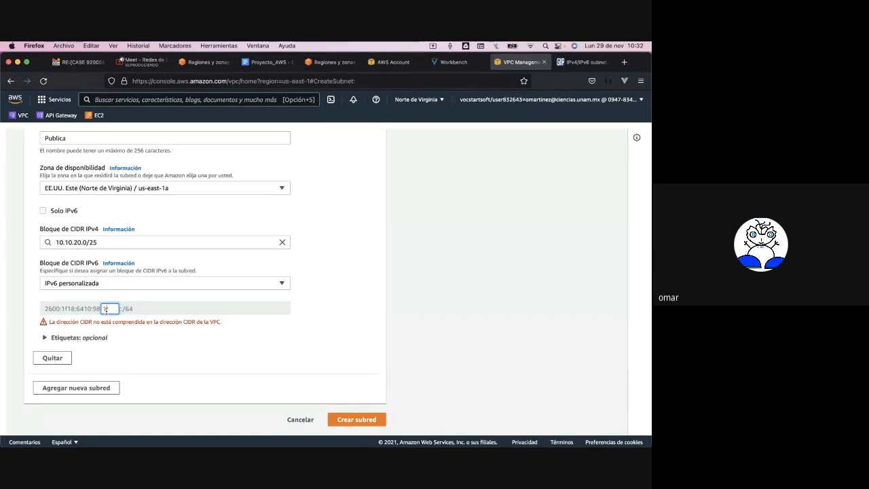
click(167, 364)
Set the IPv6 CIDR block to No asignar IPv6 and create the Publica subnet
click(129, 284)
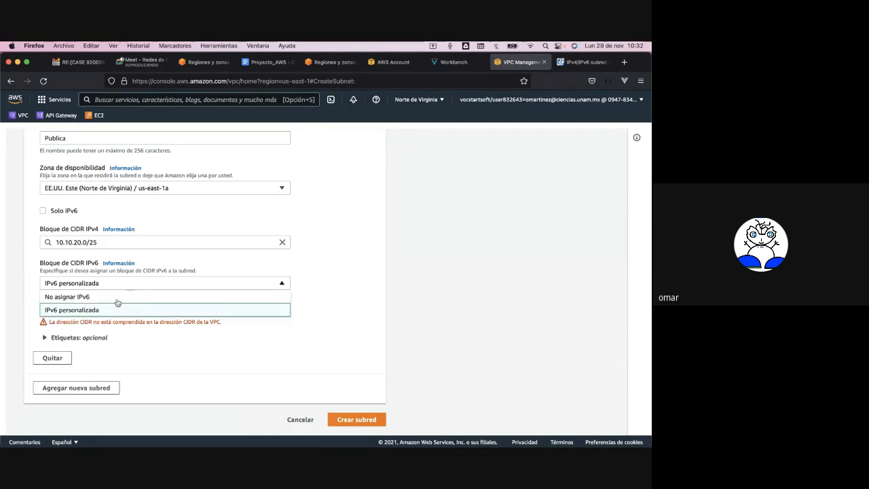
click(118, 299)
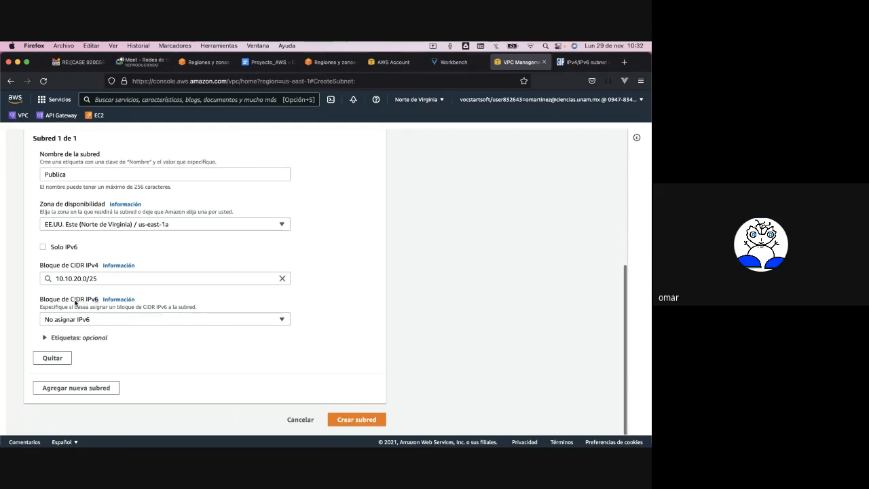
drag(98, 299, 50, 303)
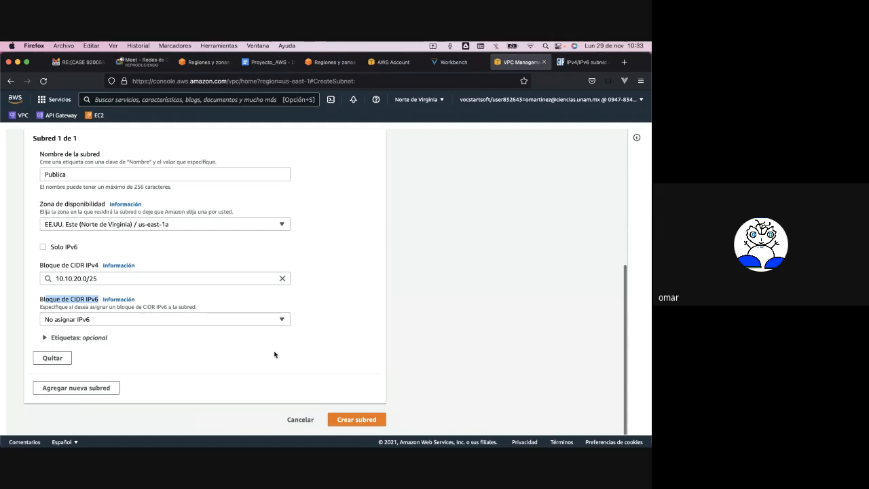
click(356, 421)
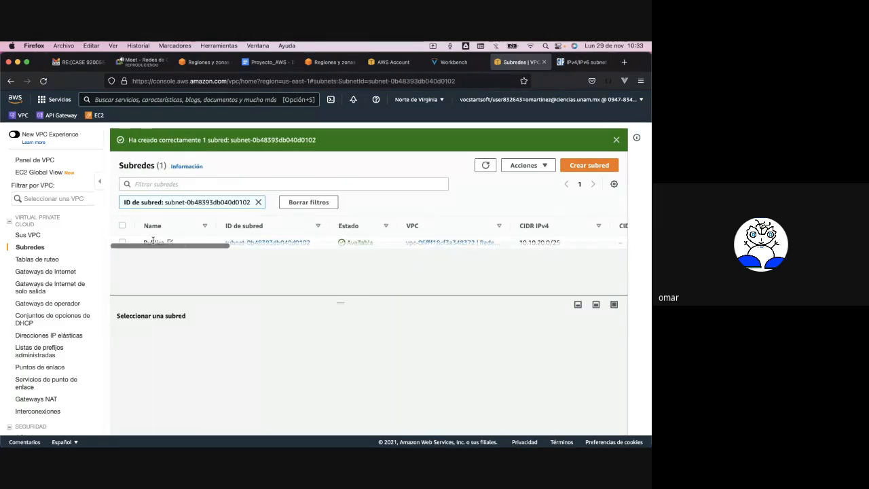
Start creating another subnet in the RedesFC VPC
click(587, 166)
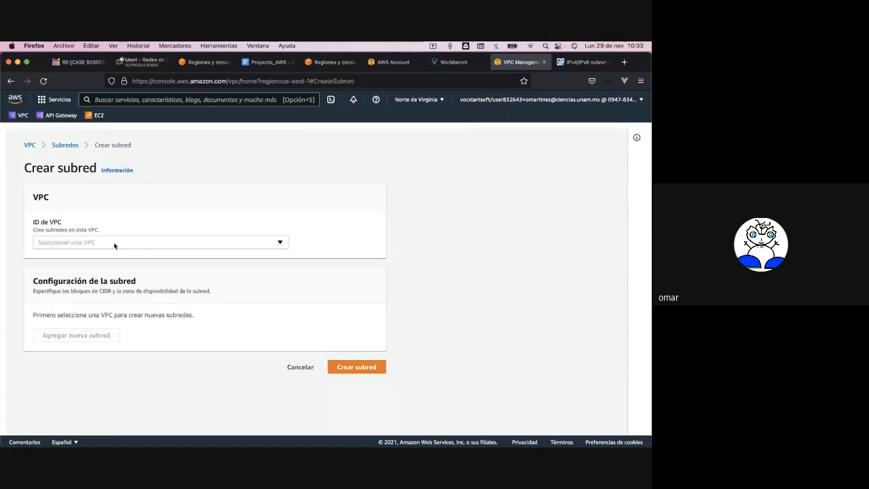
click(113, 243)
click(119, 290)
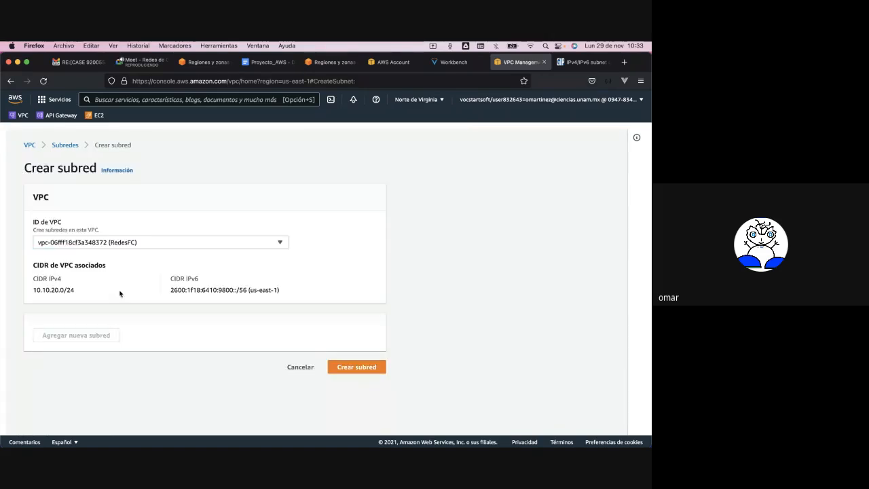
scroll(102, 272, down, 5)
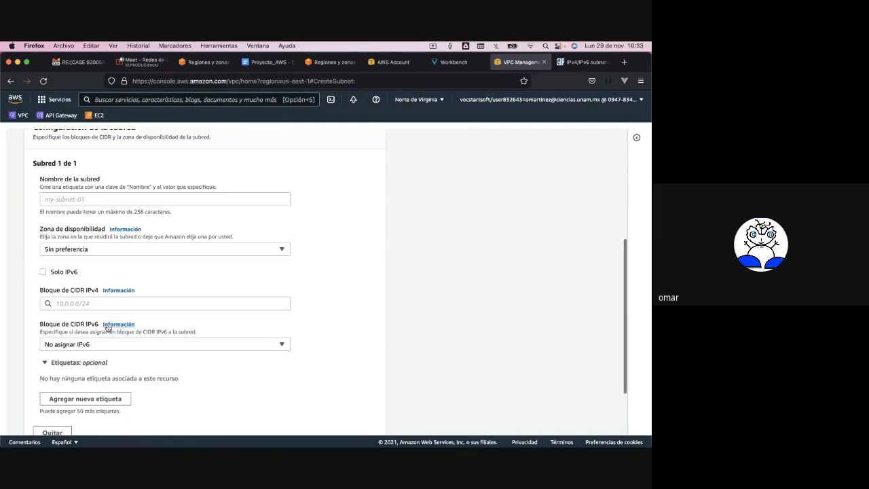
Name the new subnet Privada and assign it to the us-east-1a availability zone
click(74, 199)
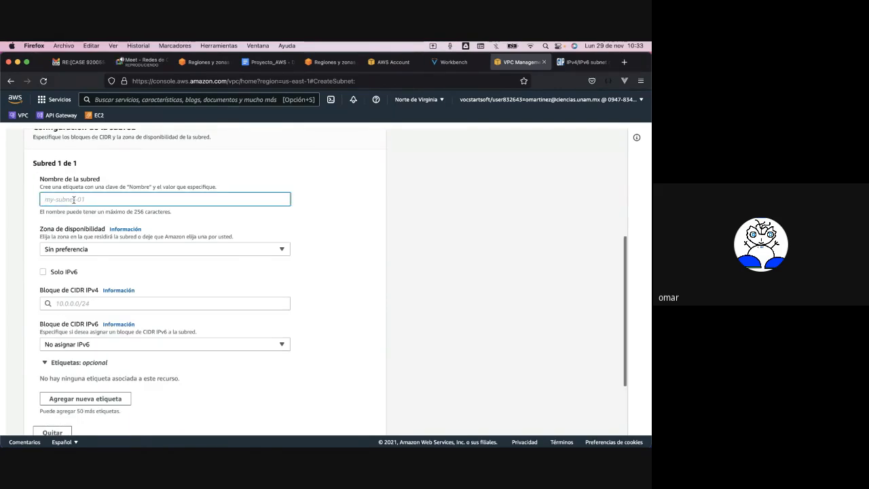
text(Prie)
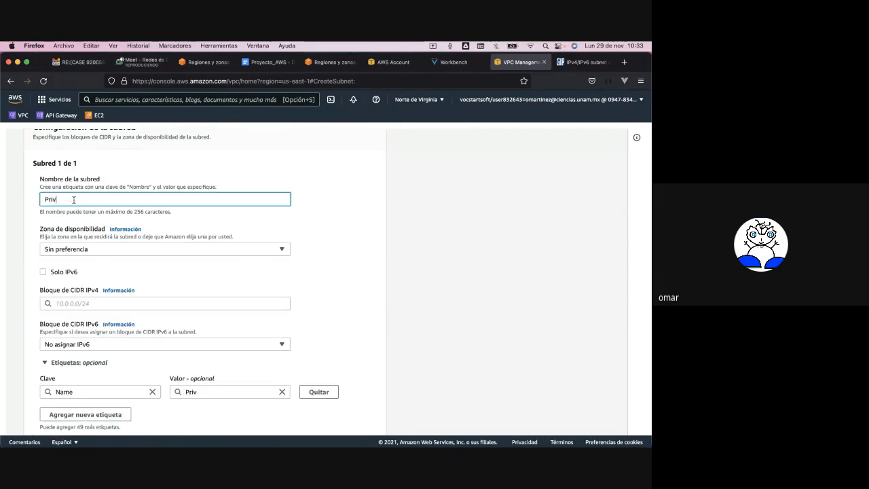
text(ada)
scroll(82, 238, down, 2)
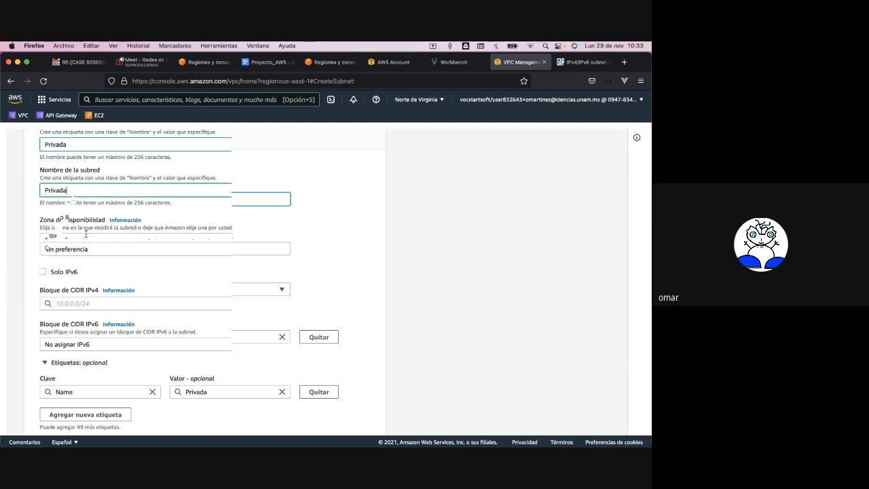
click(81, 194)
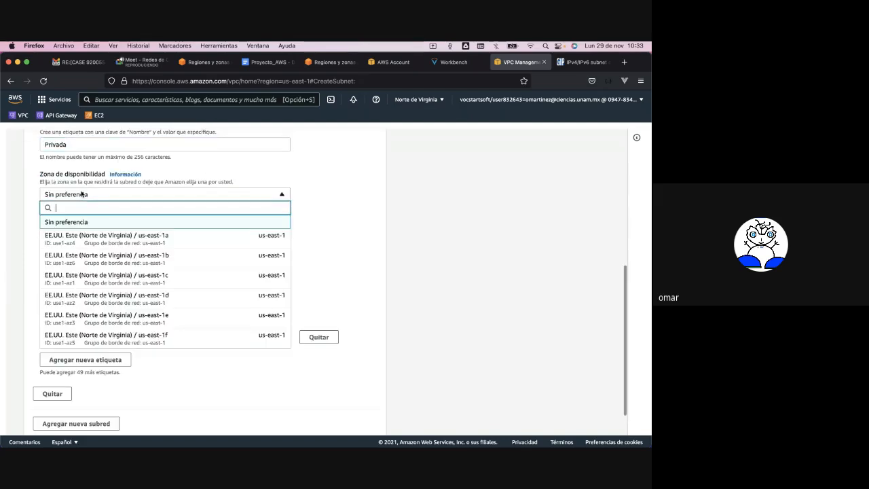
click(91, 239)
Create the Privada subnet with IPv4 CIDR block 10.10.20.128/25 and clear the subnet list's ID filter
click(84, 249)
text(1)
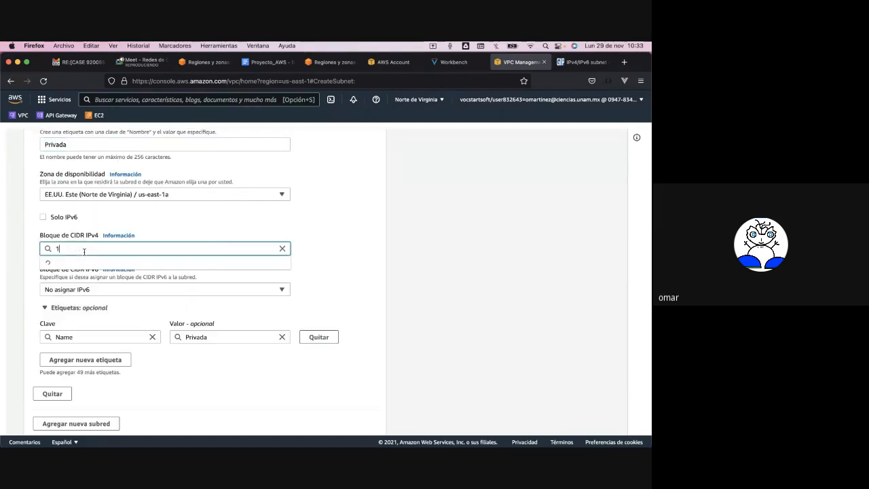
text(0.10.20)
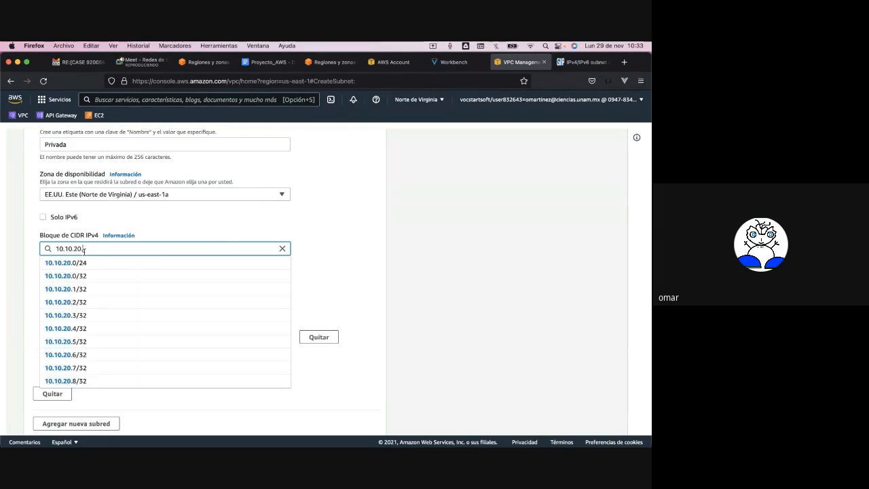
text(.128/2)
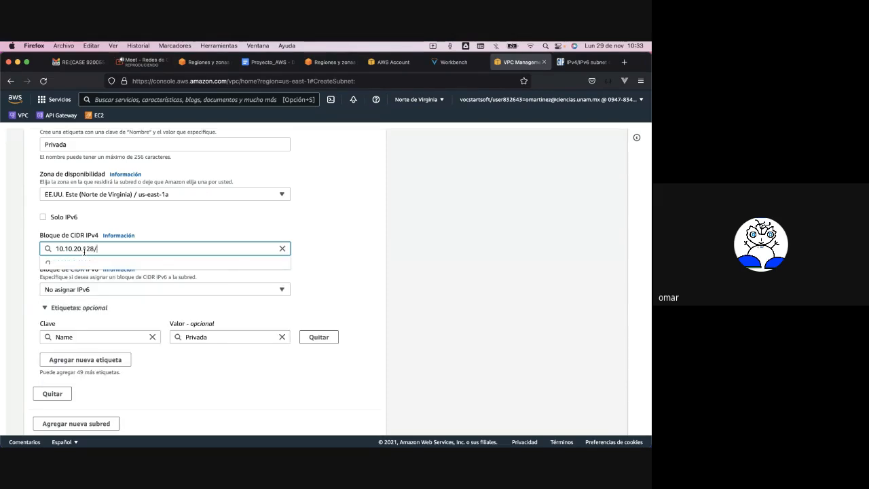
text(5)
click(162, 224)
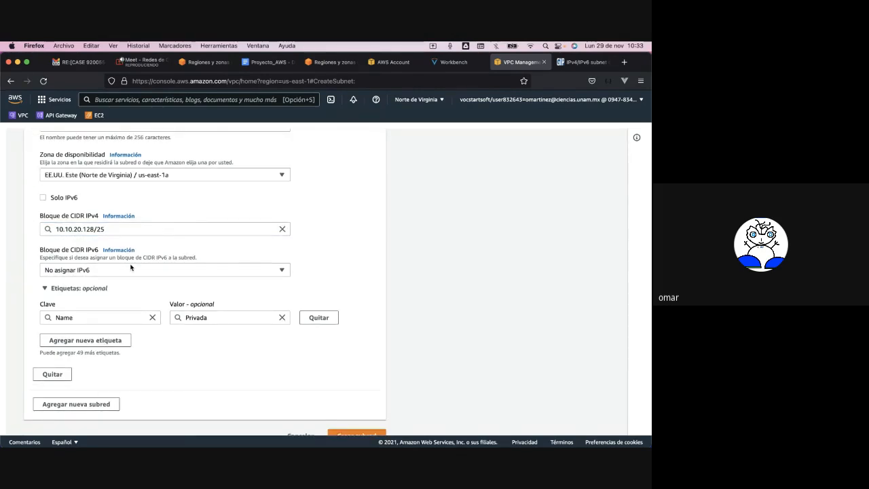
scroll(131, 268, down, 1)
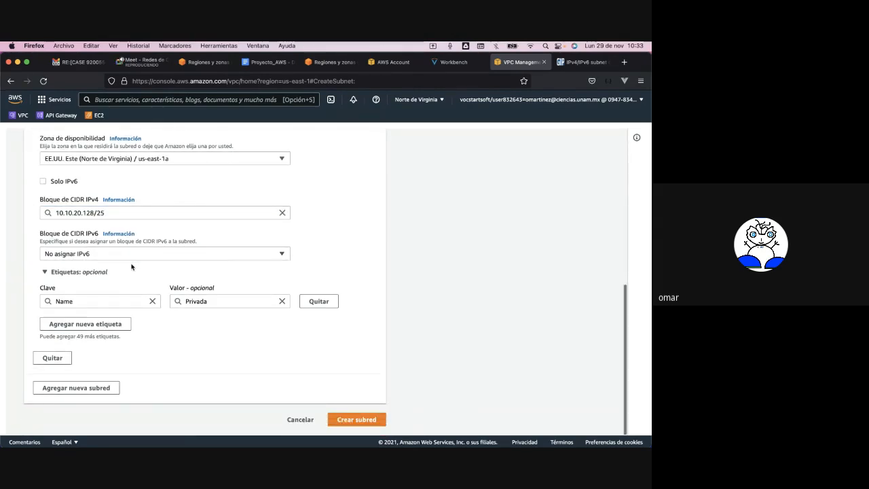
click(344, 421)
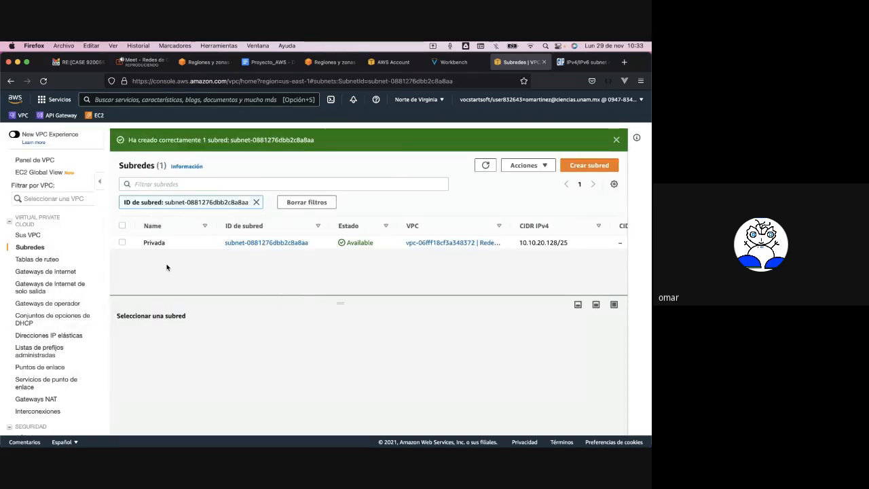
mouse_move(172, 243)
click(292, 201)
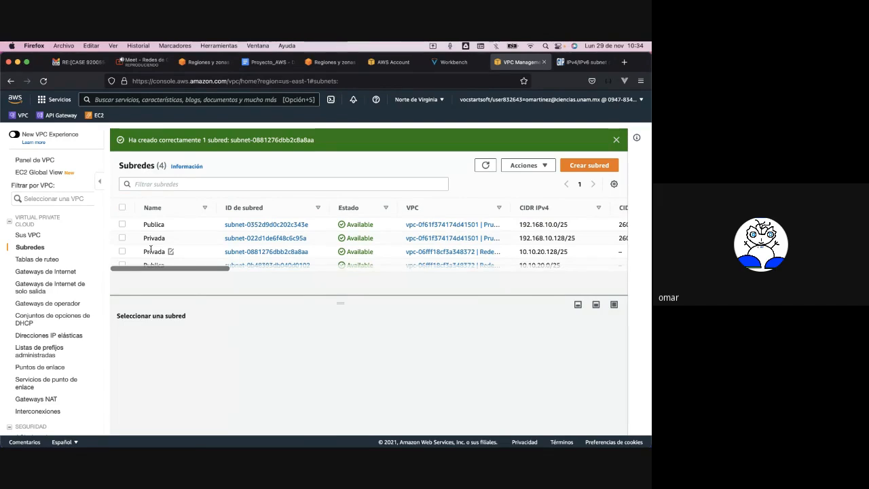
Open the RedesFC VPC's details and examine its IPv4 CIDR block and prefix length
click(38, 236)
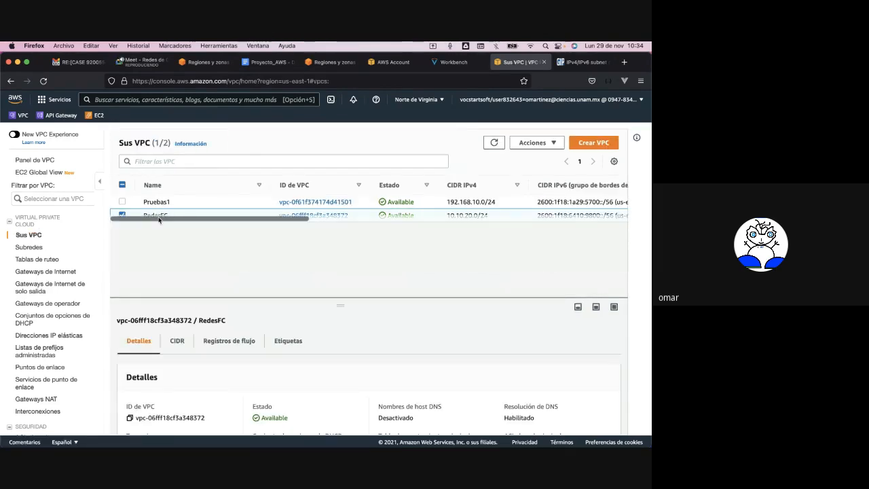
click(318, 215)
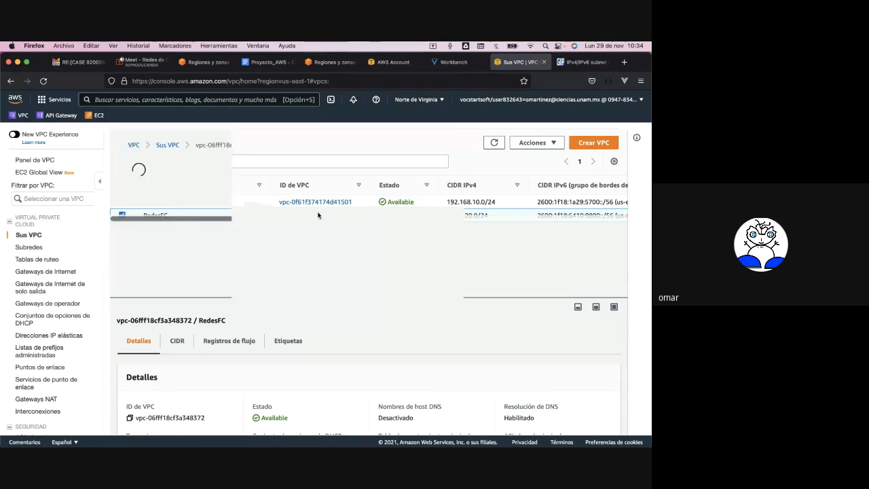
scroll(292, 272, down, 8)
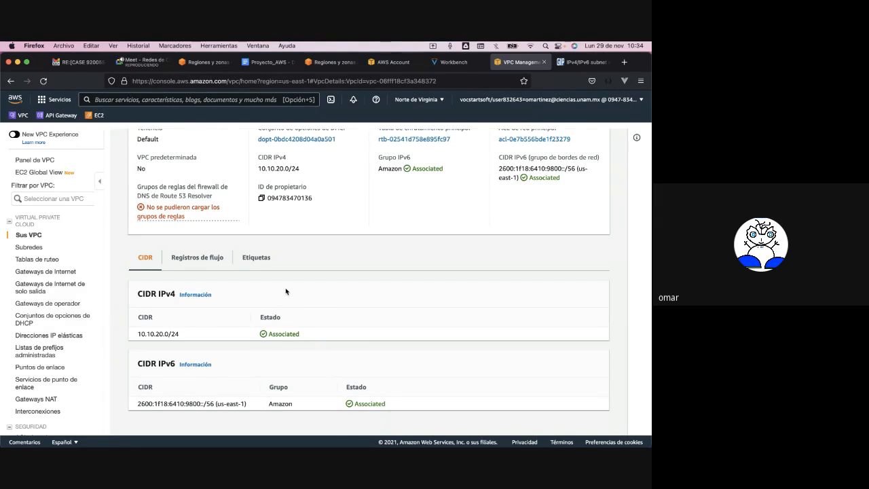
scroll(288, 249, up, 1)
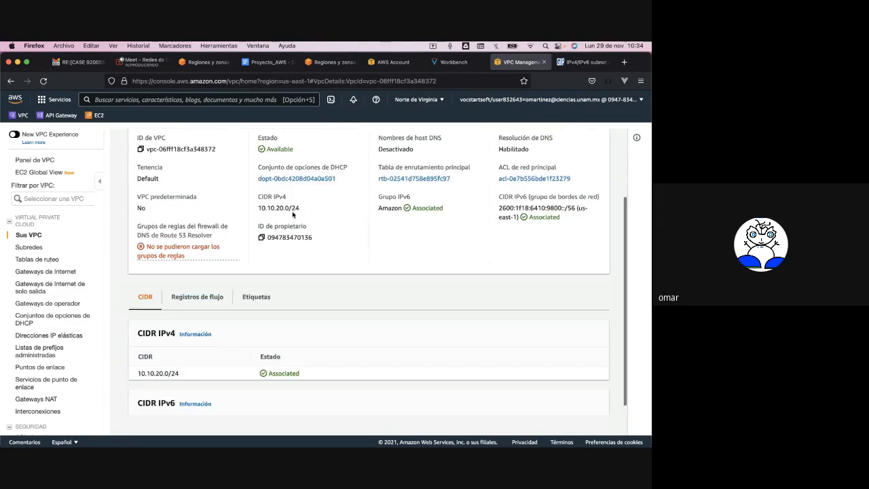
drag(260, 210, 258, 209)
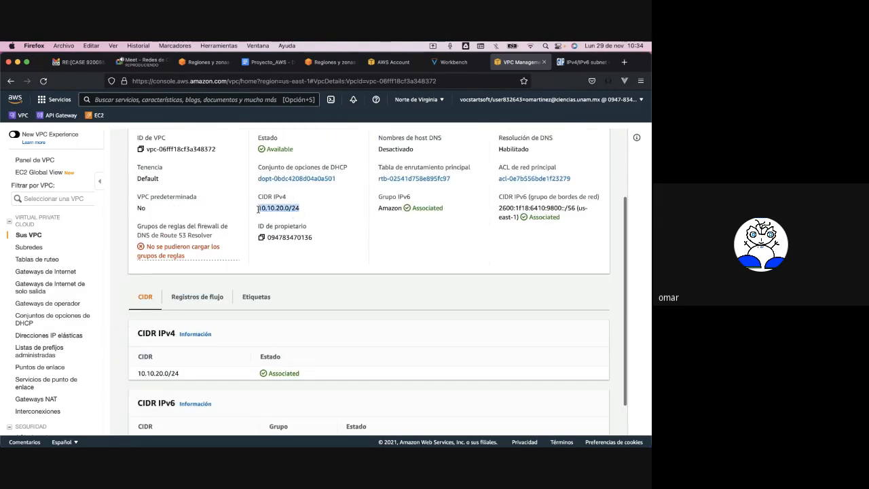
double_click(296, 210)
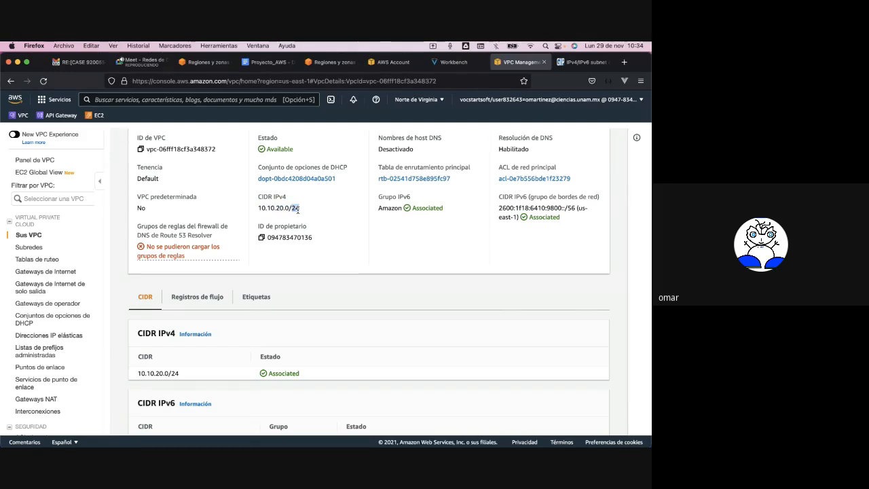
scroll(297, 212, up, 1)
scroll(297, 213, up, 3)
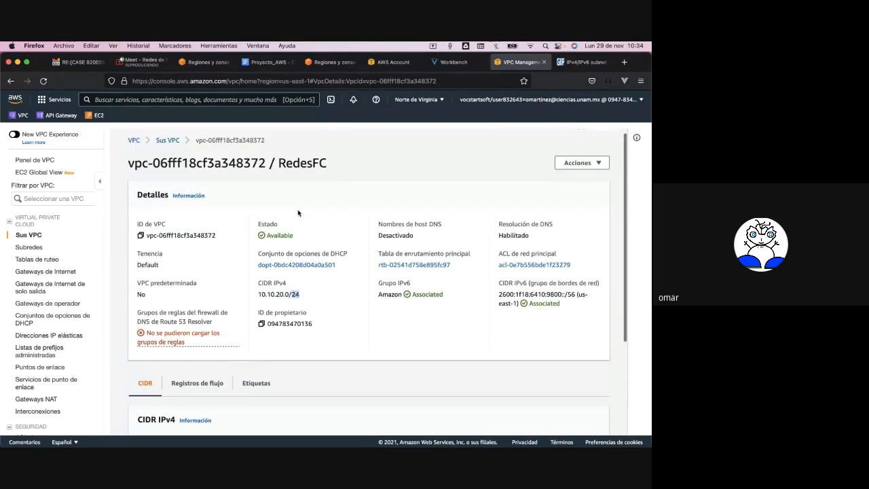
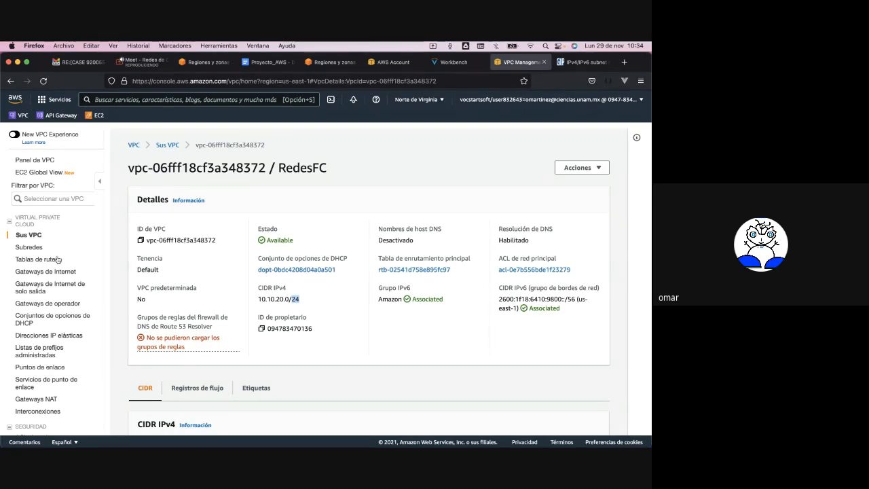
Check the Gateway AWS entry in the Proyecto_AWS document and return to the RedesFC VPC's details
click(263, 62)
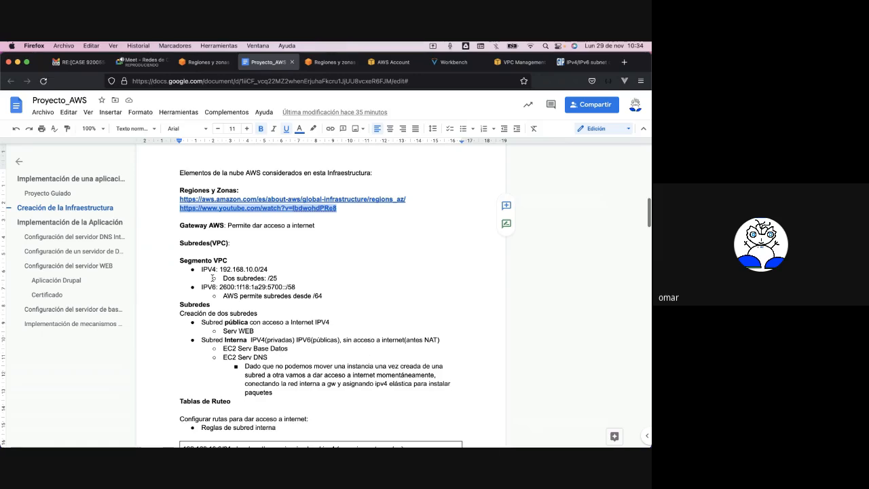
drag(225, 216, 179, 216)
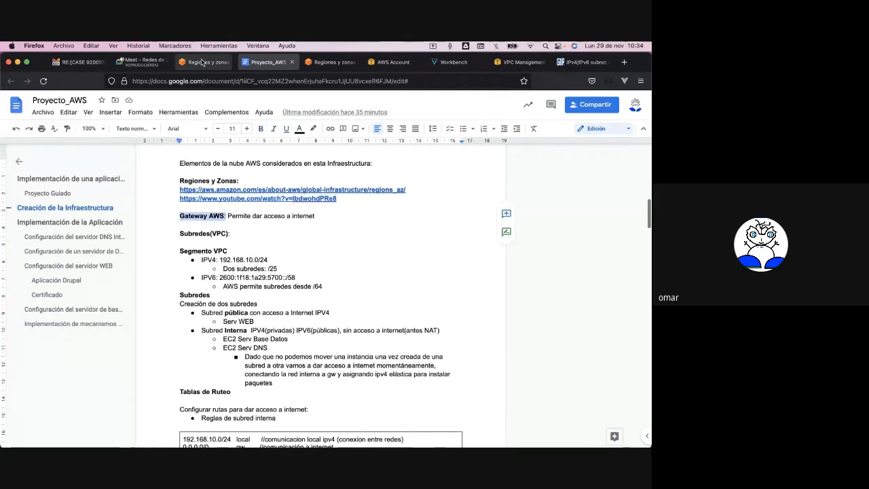
click(202, 63)
click(343, 60)
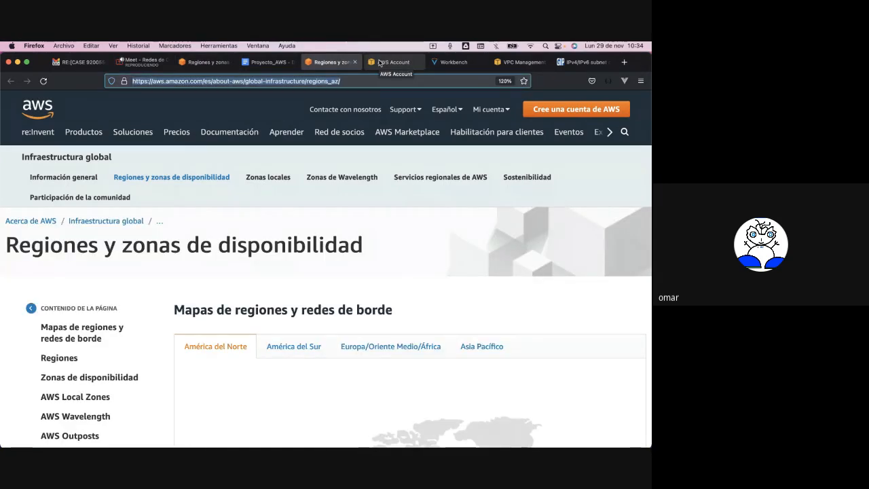
click(521, 61)
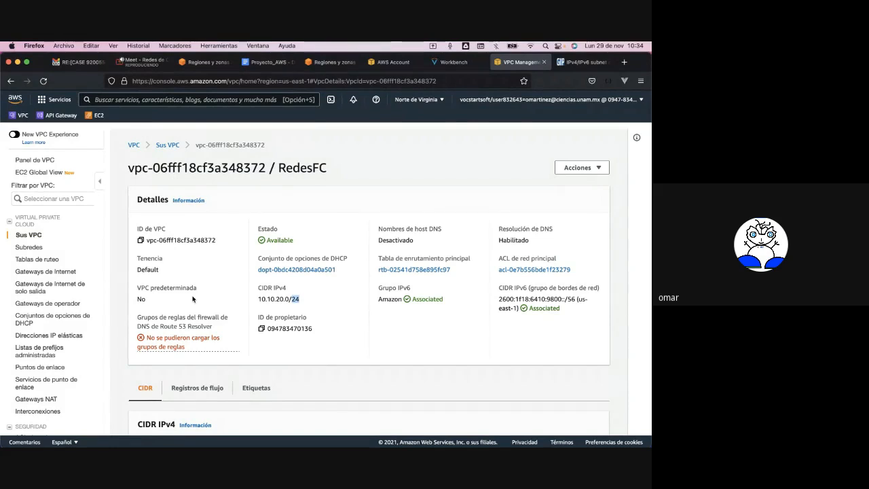
scroll(193, 299, down, 2)
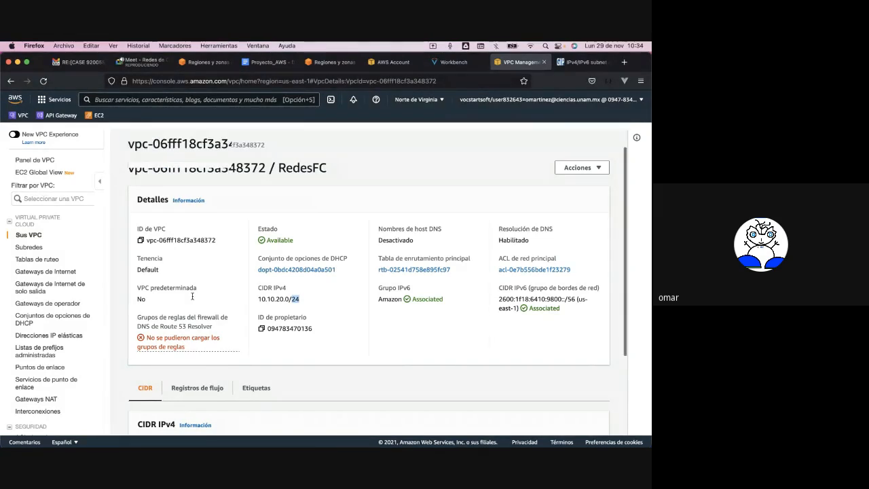
scroll(193, 298, down, 1)
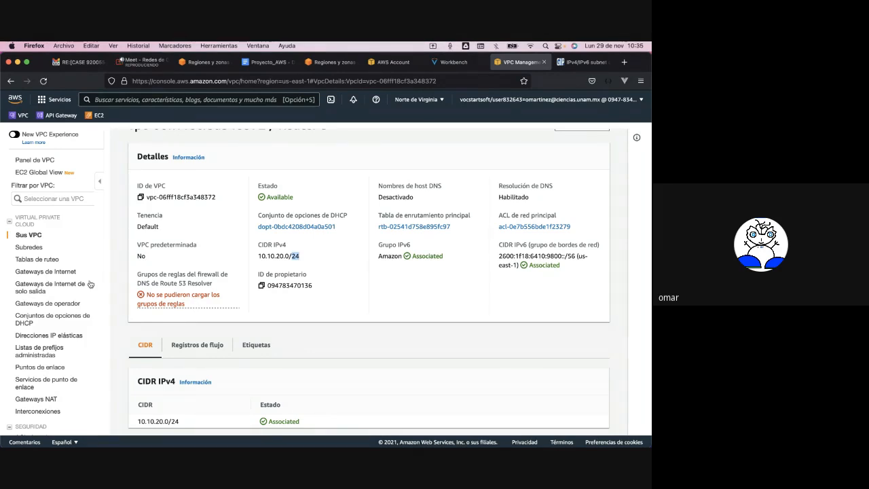
Review the Privada and Publica subnets of the RedesFC VPC in the subnet list
click(26, 248)
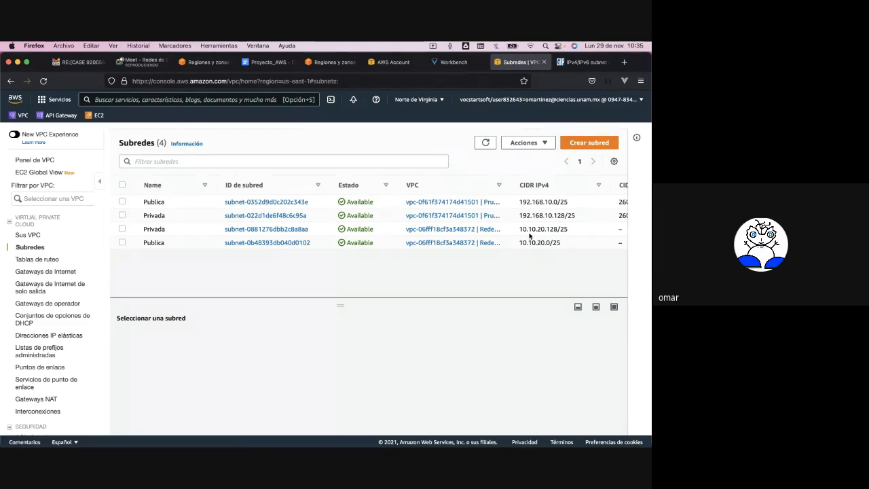
double_click(155, 230)
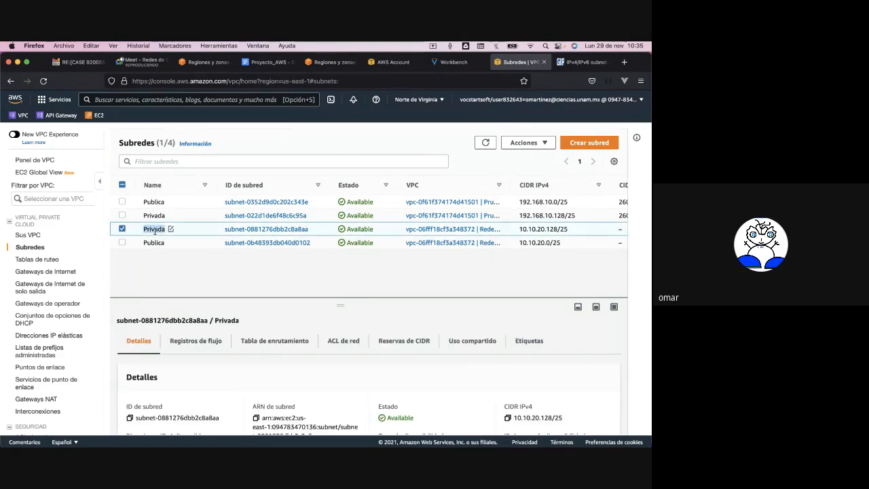
click(122, 229)
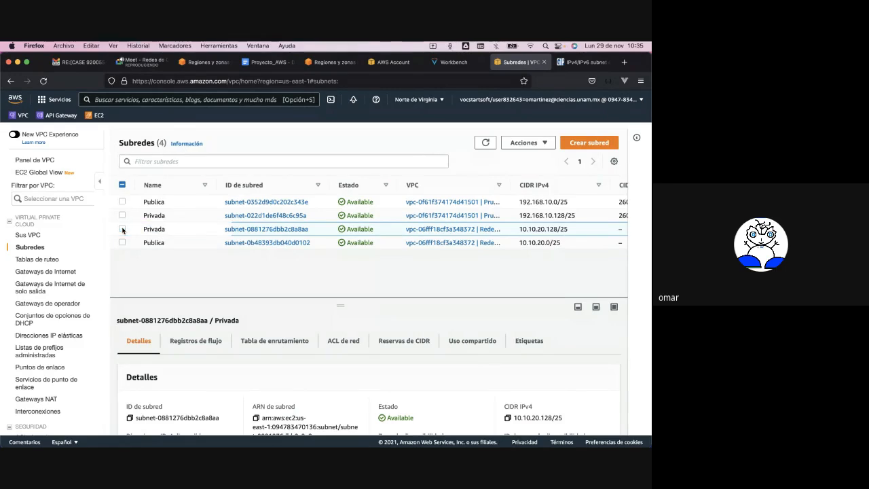
double_click(154, 243)
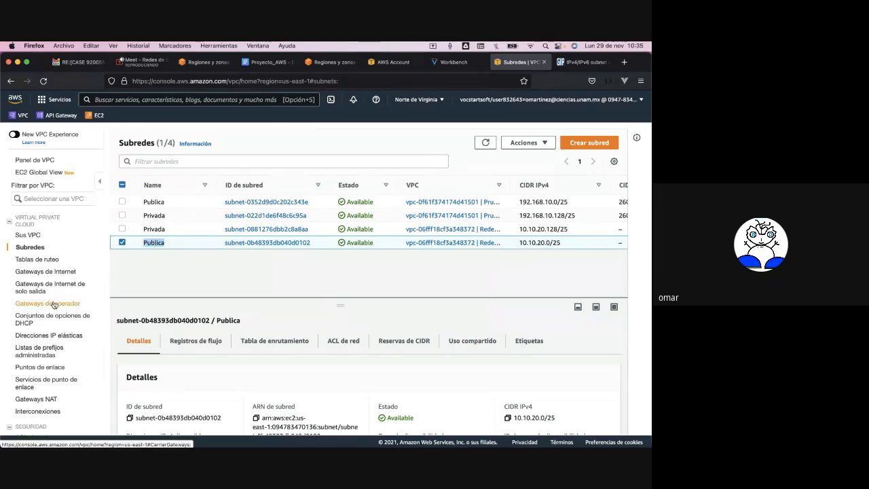
Create an Internet gateway named RedesFCGW and select it in the gateway list to check its attachment state
click(57, 273)
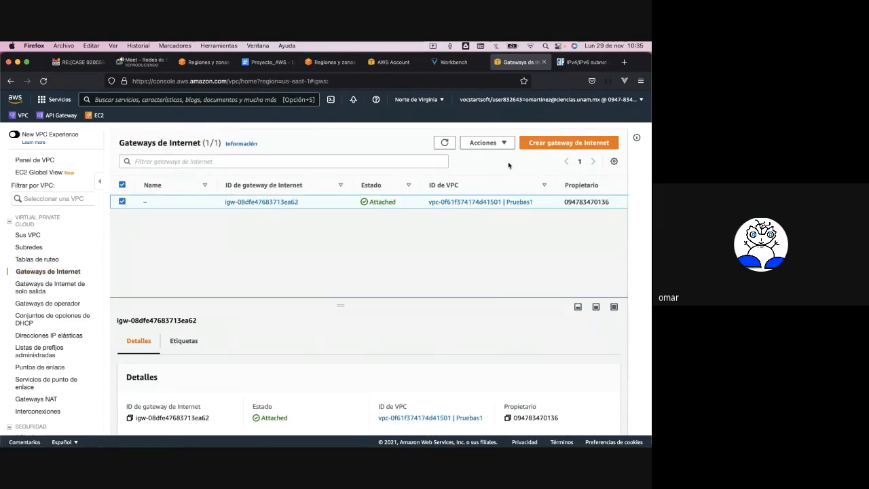
click(570, 143)
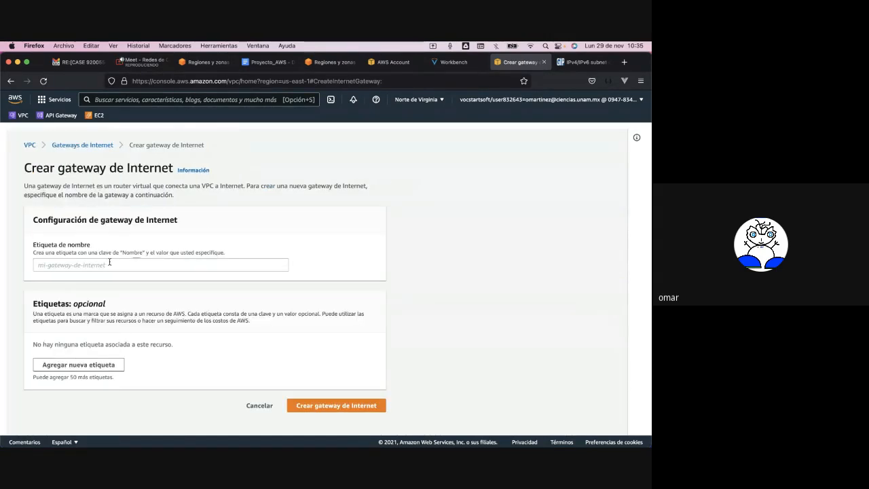
click(111, 264)
text(Ref)
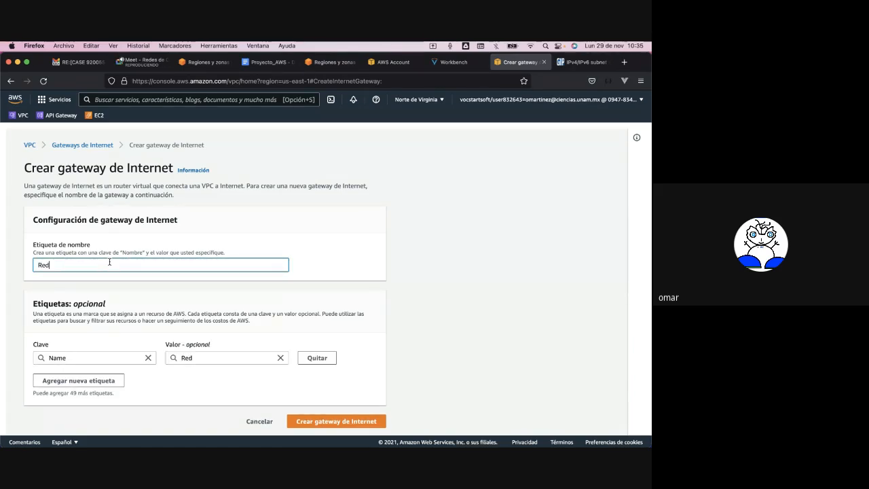
text(esFCGW)
click(311, 421)
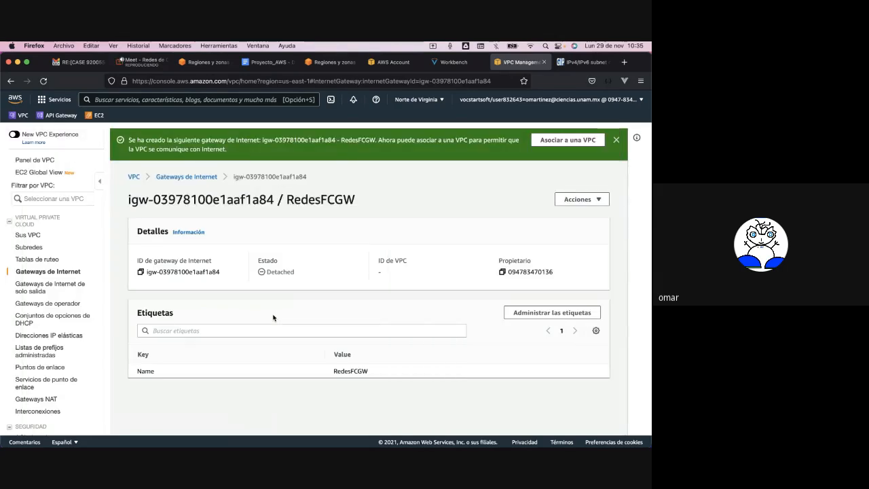
click(192, 177)
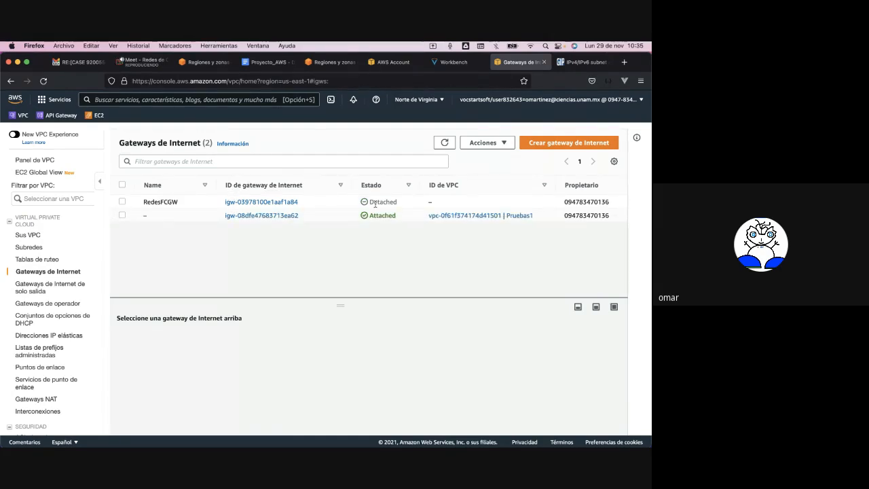
drag(398, 203, 370, 203)
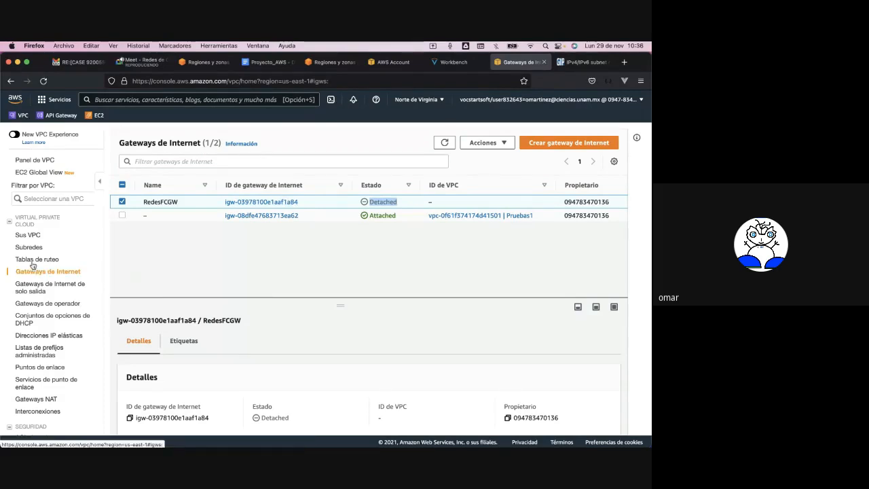
Open the RedesFC VPC's details and review its available actions and its IPv4 and IPv6 CIDR blocks
click(34, 235)
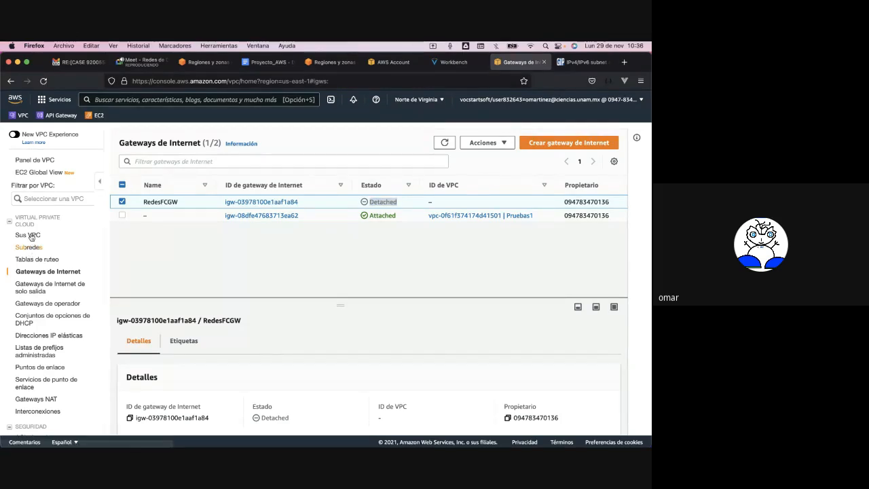
click(29, 235)
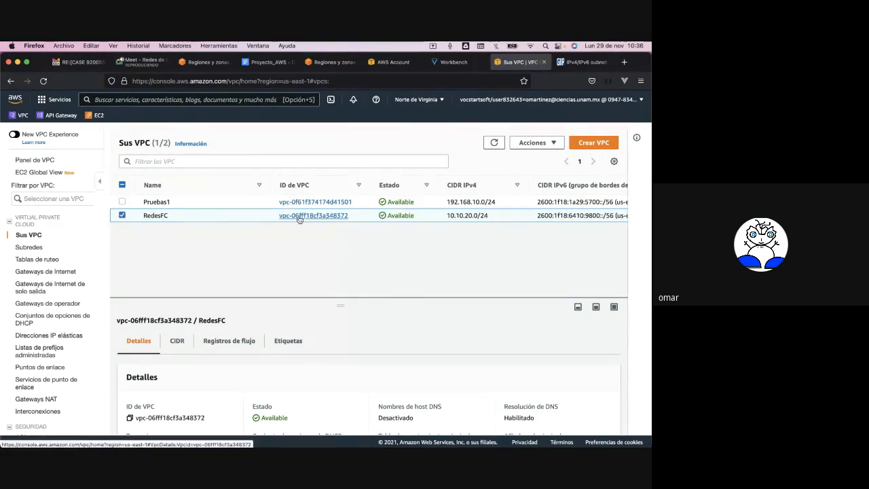
click(299, 218)
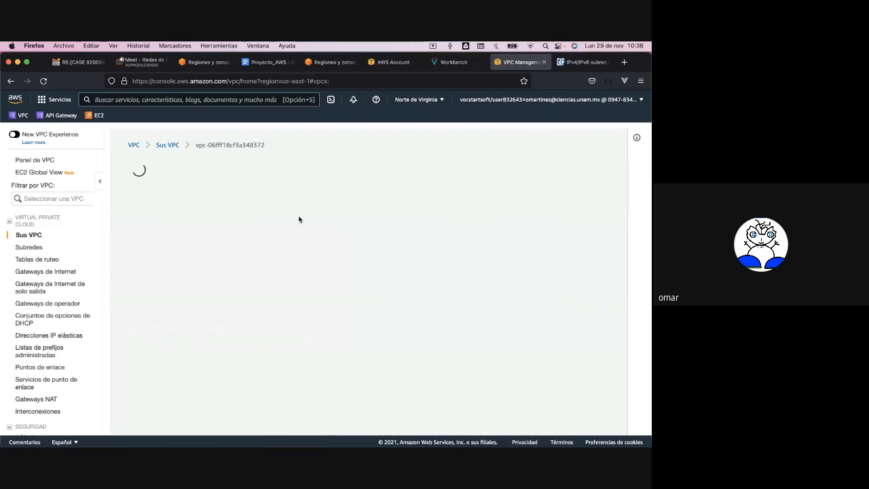
scroll(276, 300, down, 1)
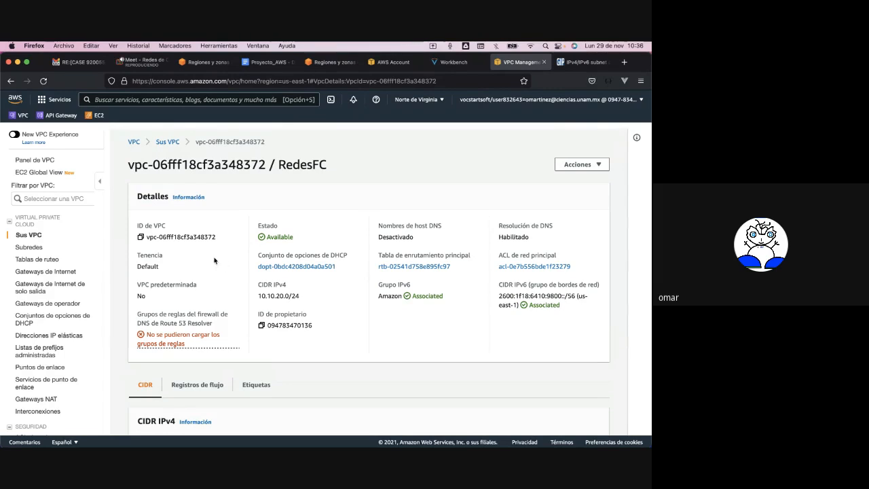
scroll(213, 260, down, 1)
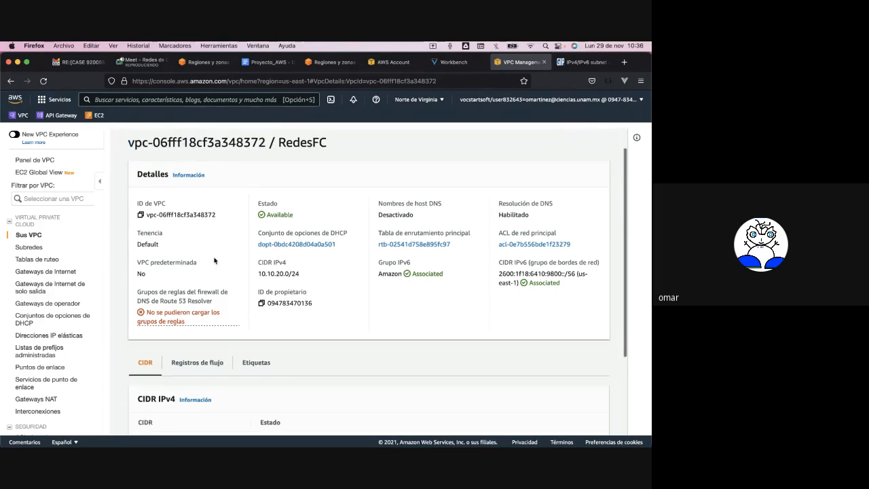
scroll(213, 260, down, 3)
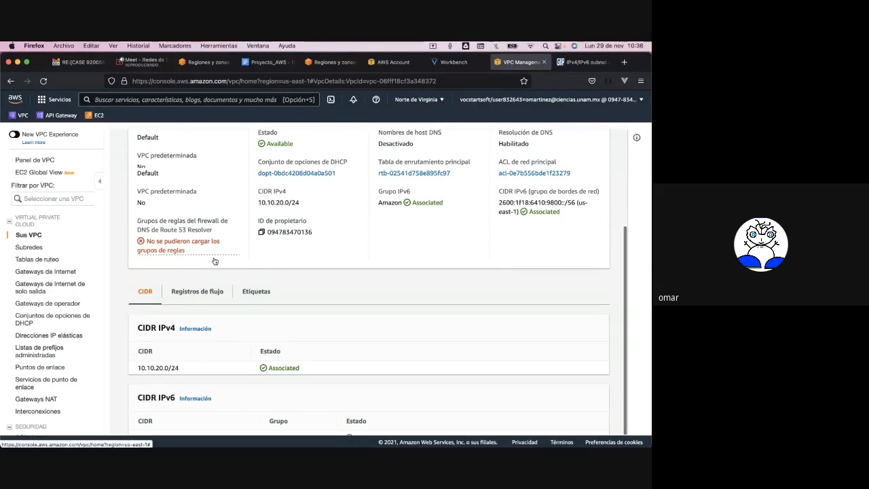
scroll(216, 260, down, 2)
scroll(596, 168, up, 4)
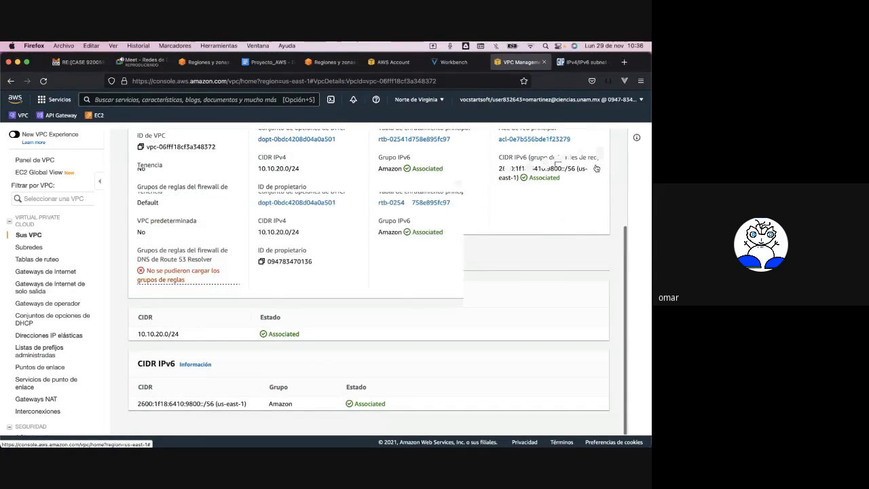
click(597, 170)
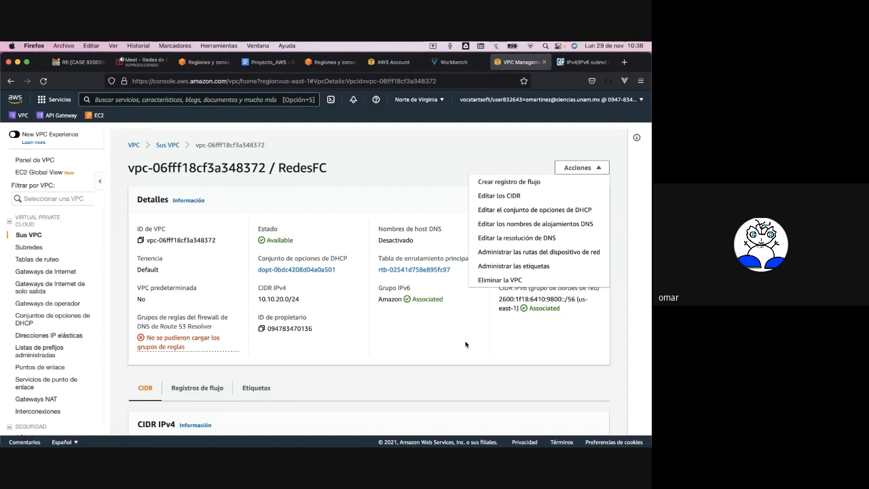
click(366, 337)
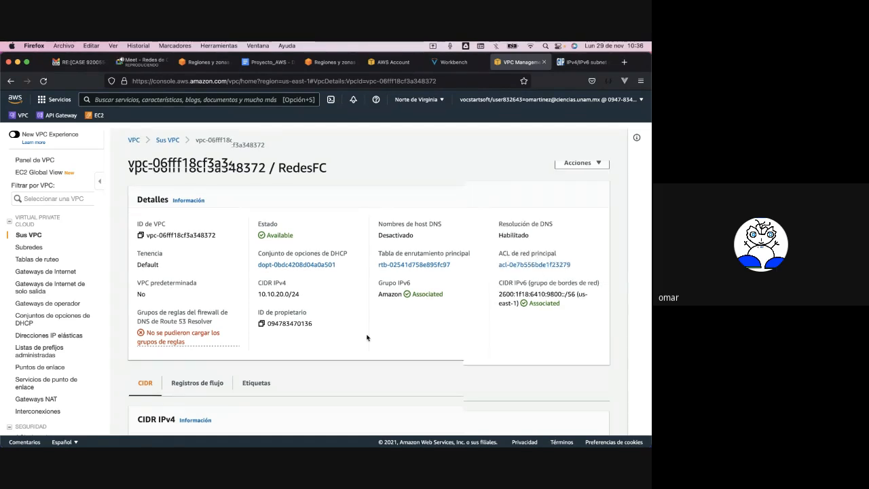
scroll(367, 337, down, 3)
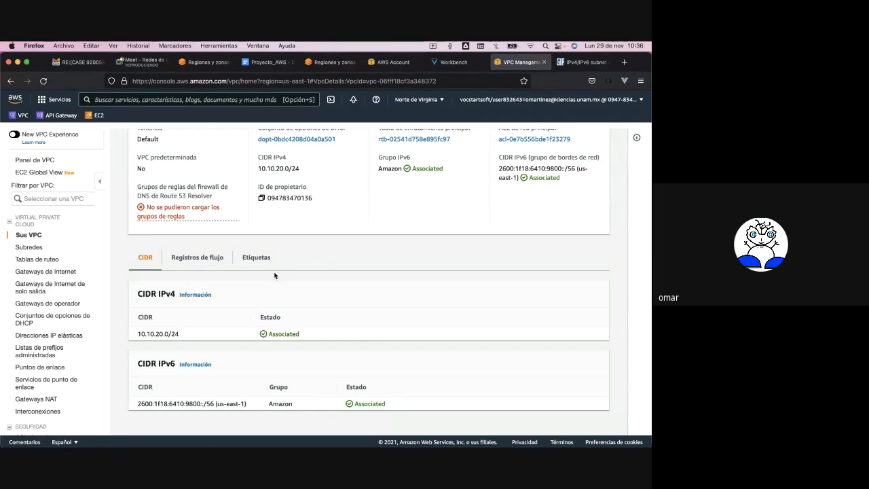
Open the RedesFC VPC's Publica subnet and bring up the editor for its route table association
click(29, 247)
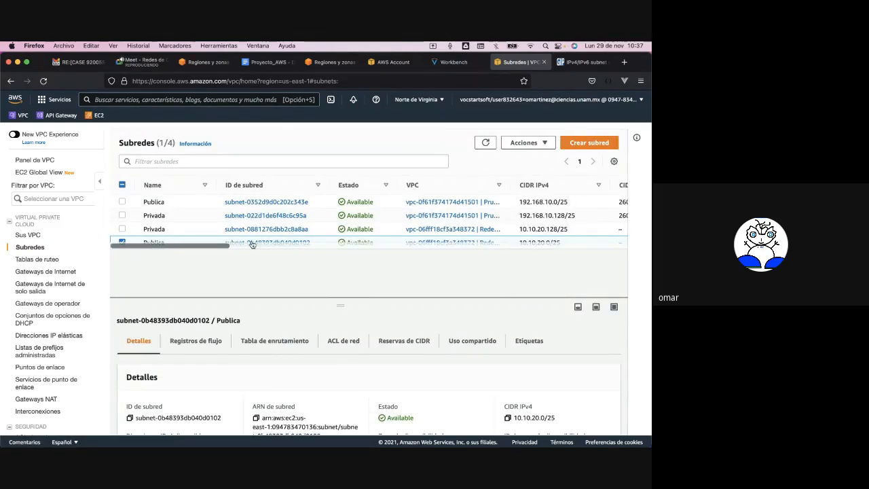
click(252, 242)
scroll(252, 245, down, 2)
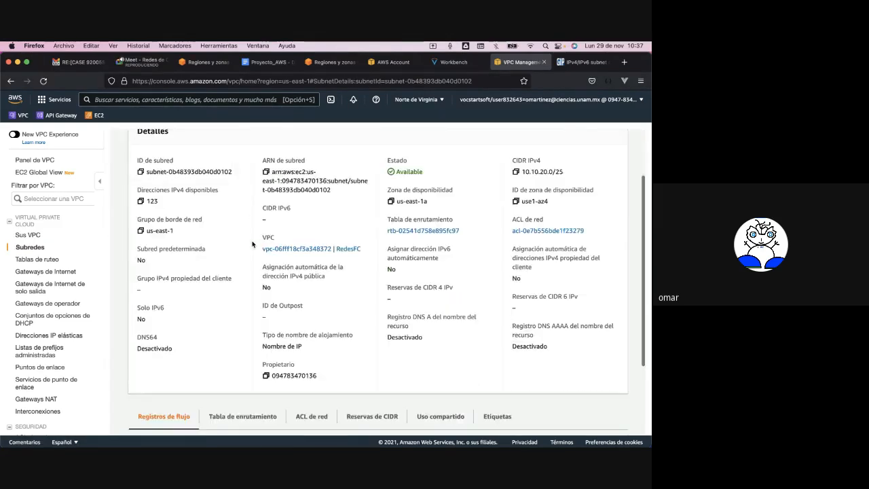
scroll(252, 244, down, 3)
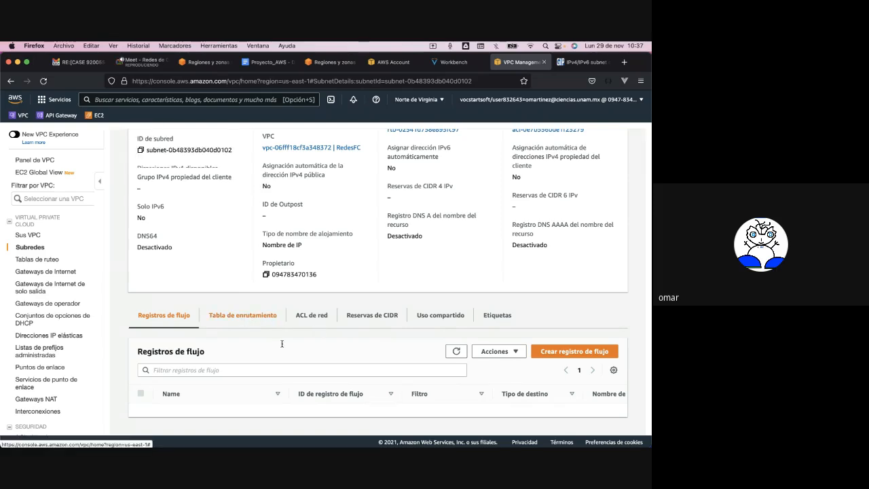
scroll(283, 346, down, 3)
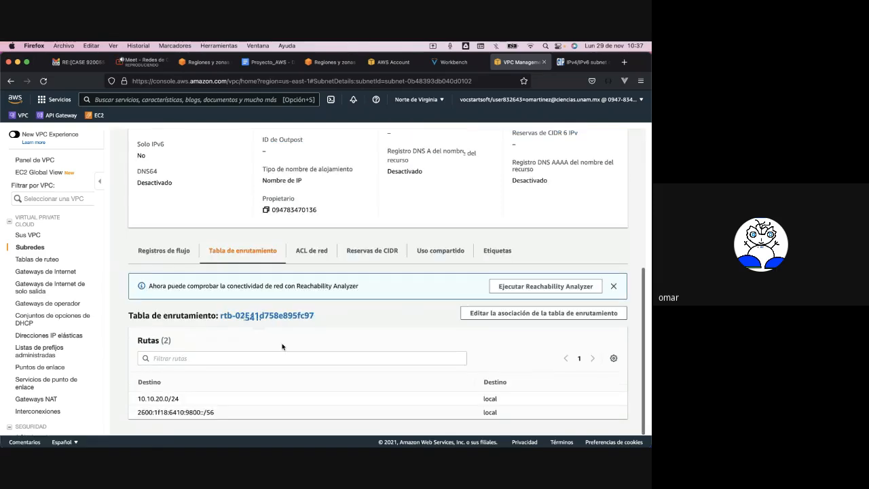
click(490, 317)
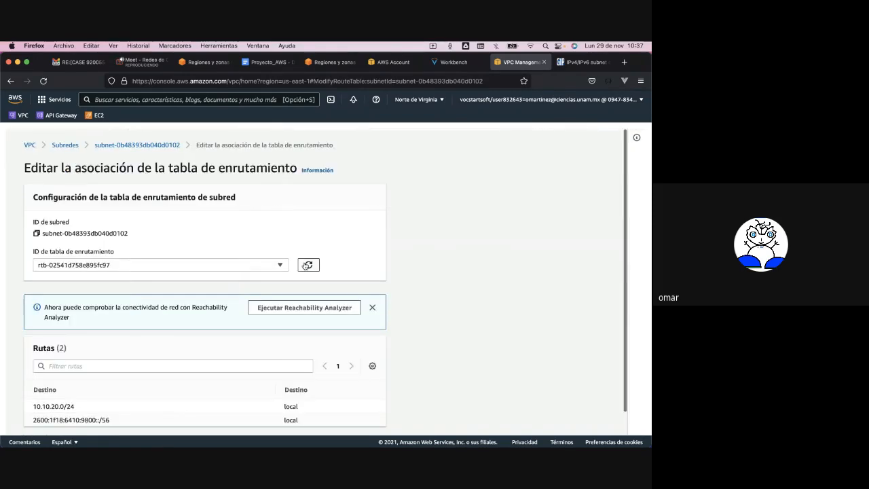
scroll(196, 270, down, 1)
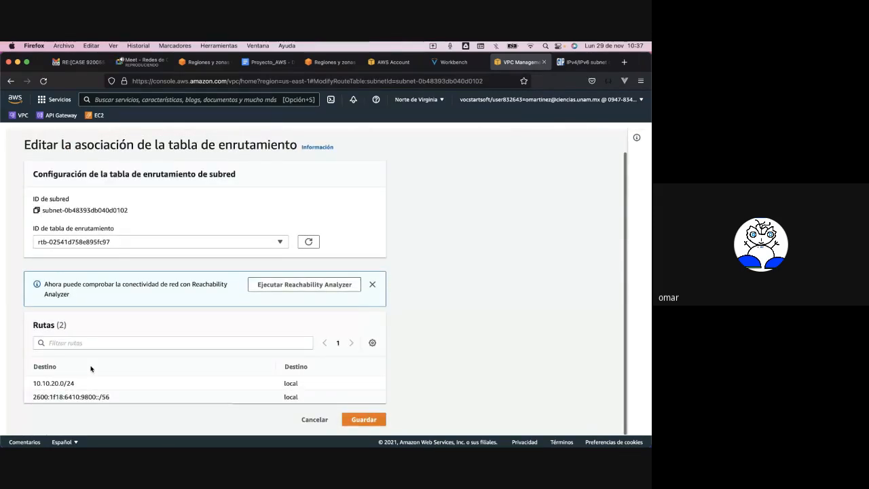
Examine the destinations and targets of the IPv4 and IPv6 routes in the Publica subnet's route table
double_click(42, 383)
drag(34, 384, 77, 388)
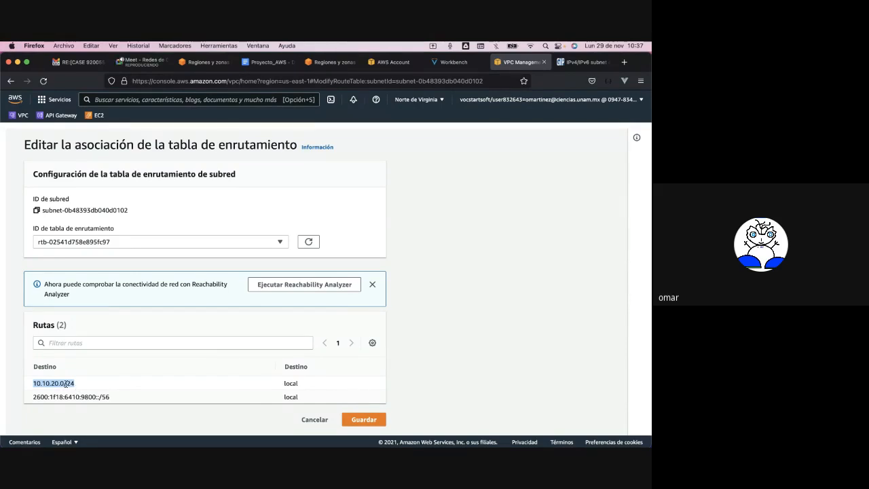
click(66, 385)
triple_click(47, 385)
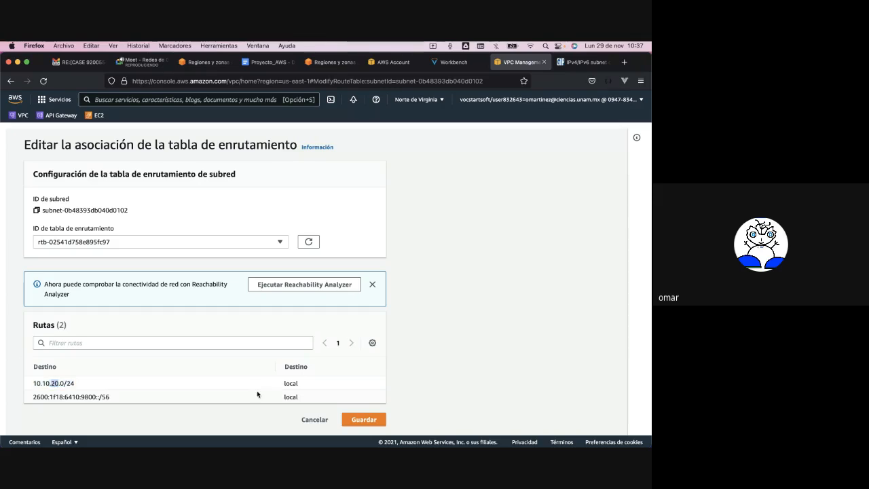
double_click(304, 387)
drag(34, 396, 112, 400)
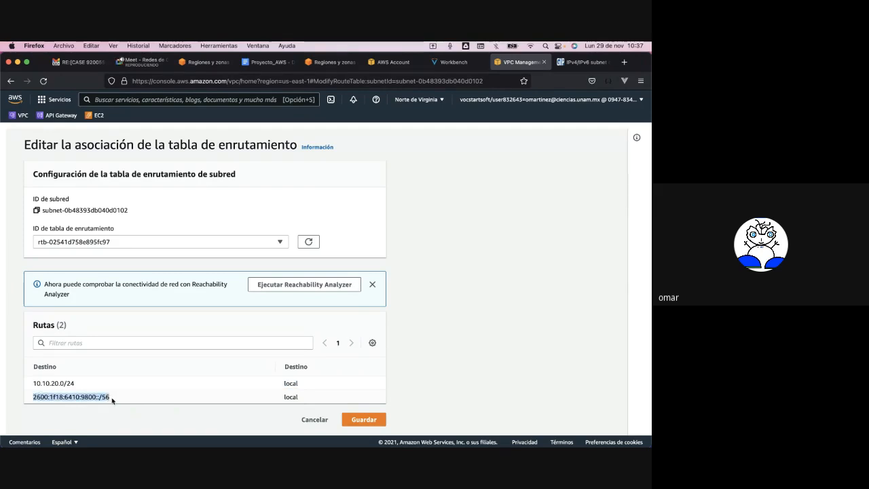
double_click(301, 399)
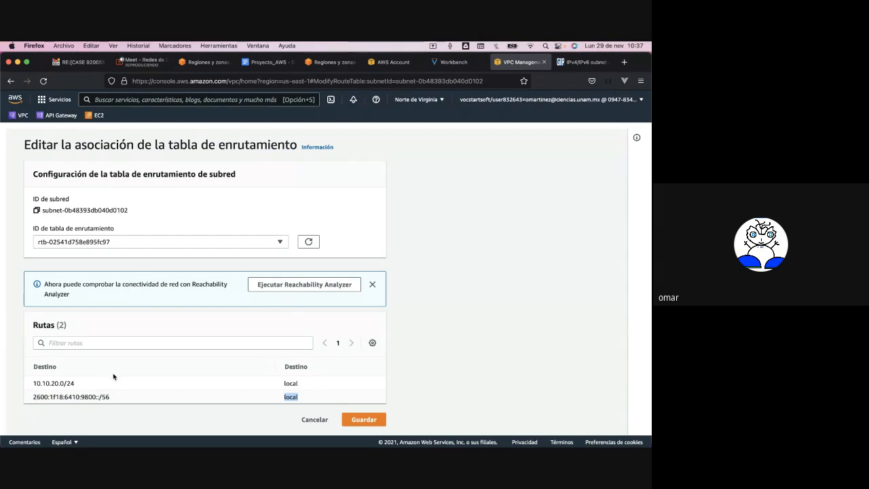
drag(74, 383, 32, 385)
double_click(301, 386)
triple_click(49, 397)
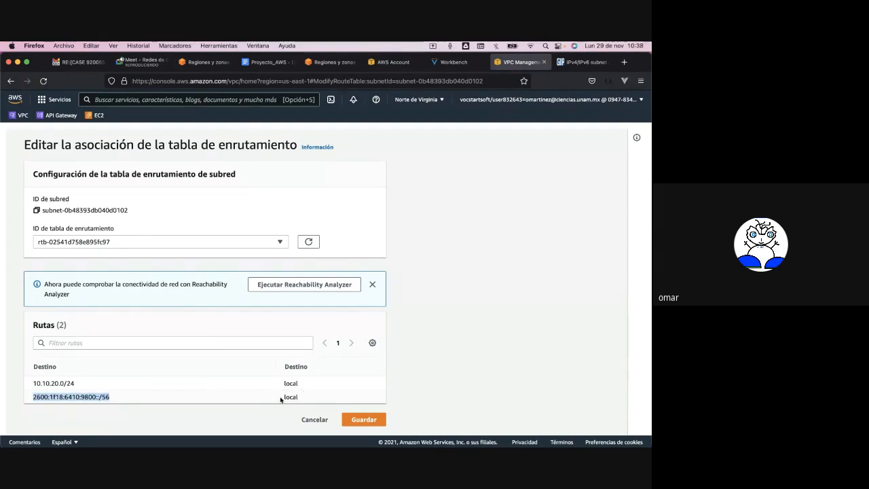
double_click(303, 399)
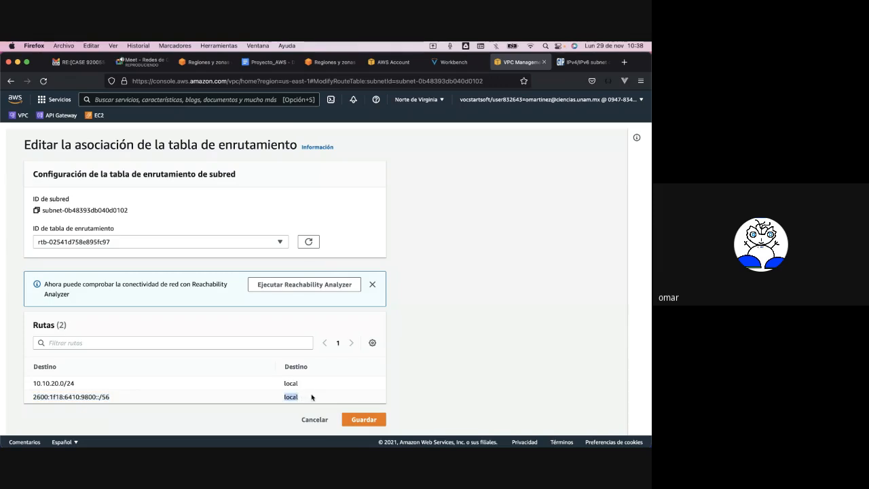
Dismiss the Reachability Analyzer notice and check the route list's preferences and the selectable route tables
click(371, 287)
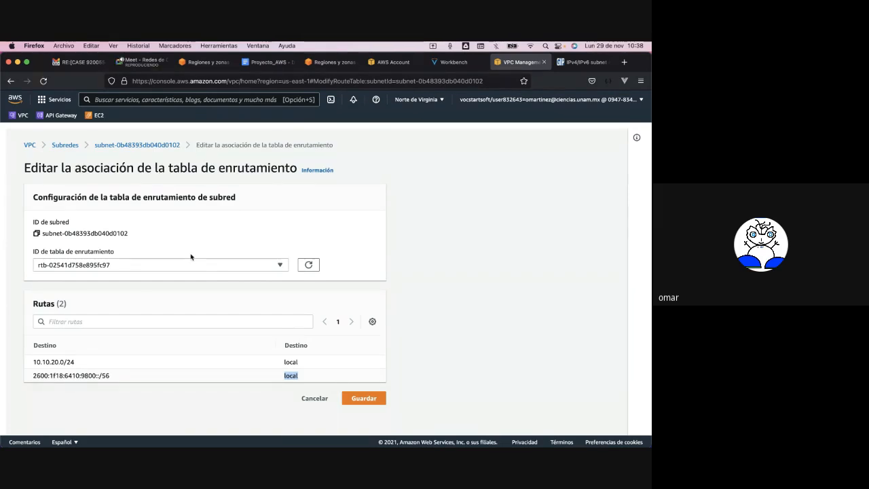
click(372, 322)
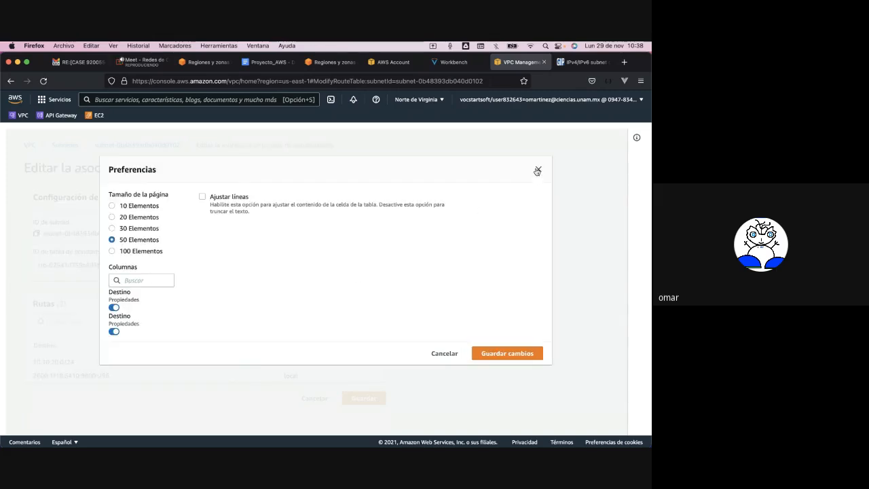
click(538, 169)
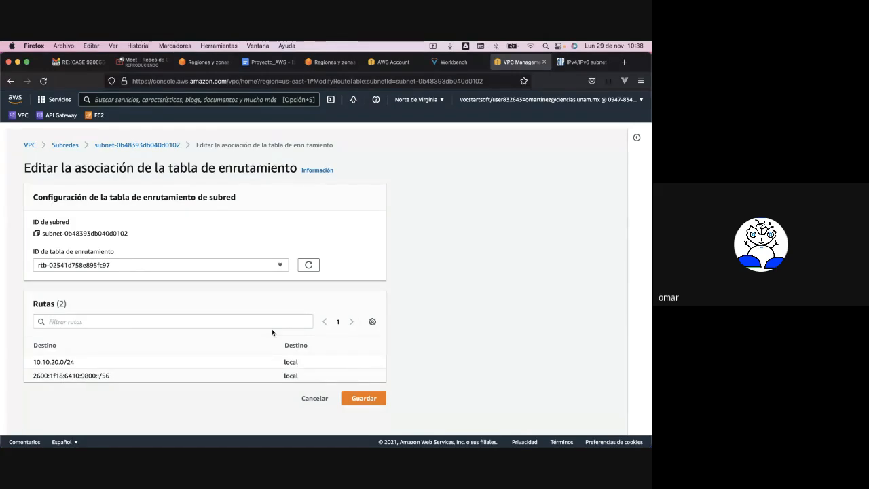
click(236, 268)
click(236, 268)
Recheck the Publica subnet's route table and its association editing options, and return to the subnet list
click(151, 147)
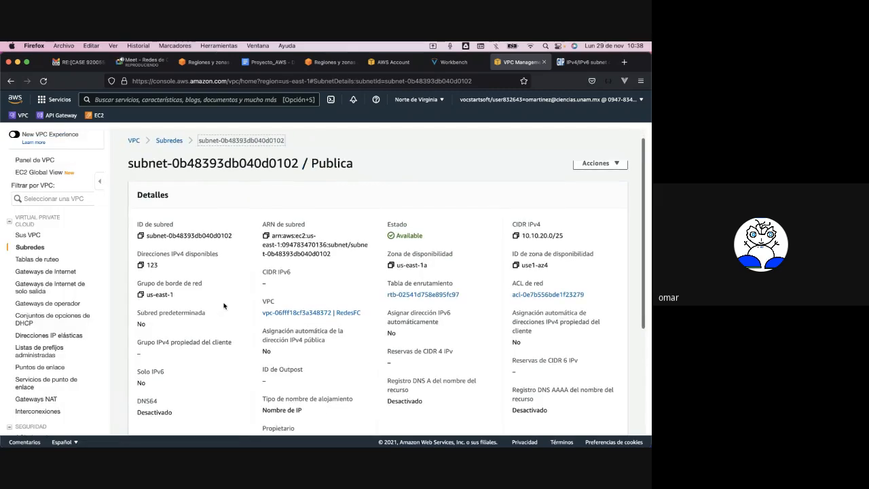
scroll(225, 307, down, 5)
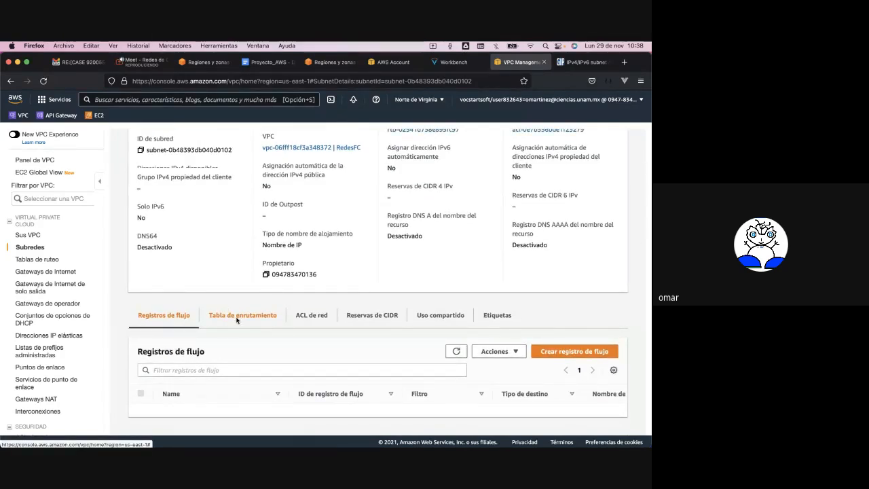
click(236, 316)
scroll(336, 349, down, 2)
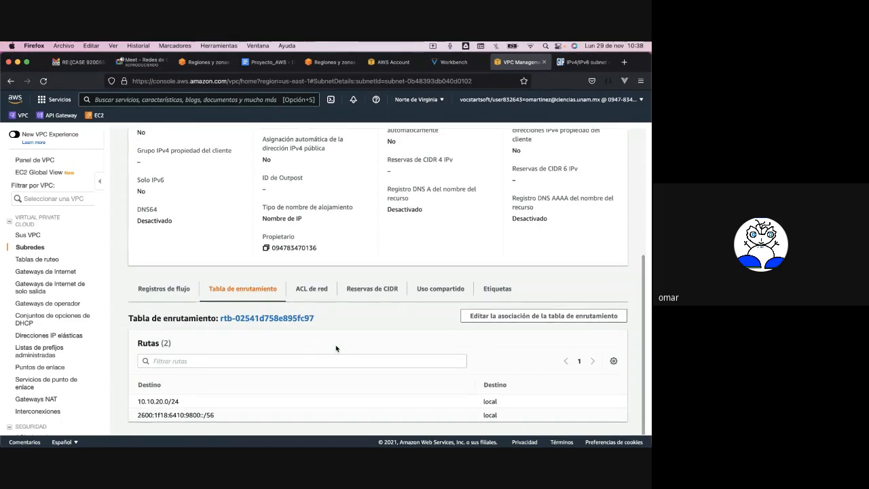
click(504, 317)
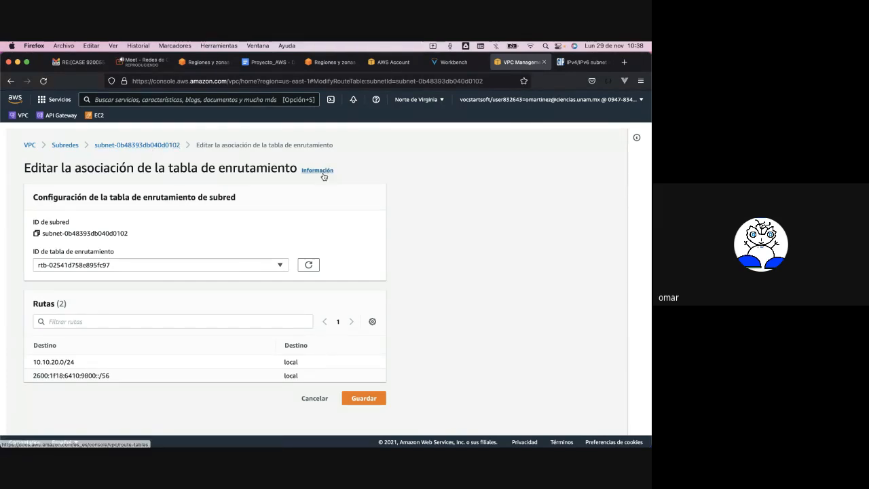
click(374, 320)
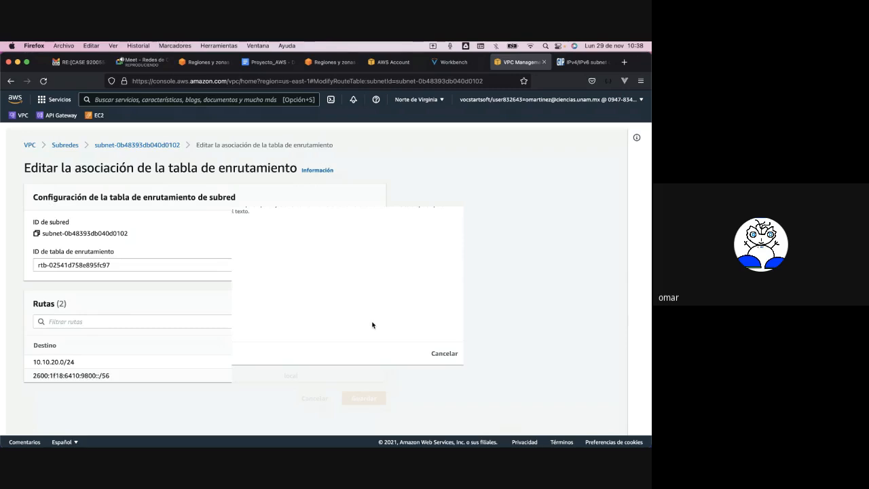
click(538, 170)
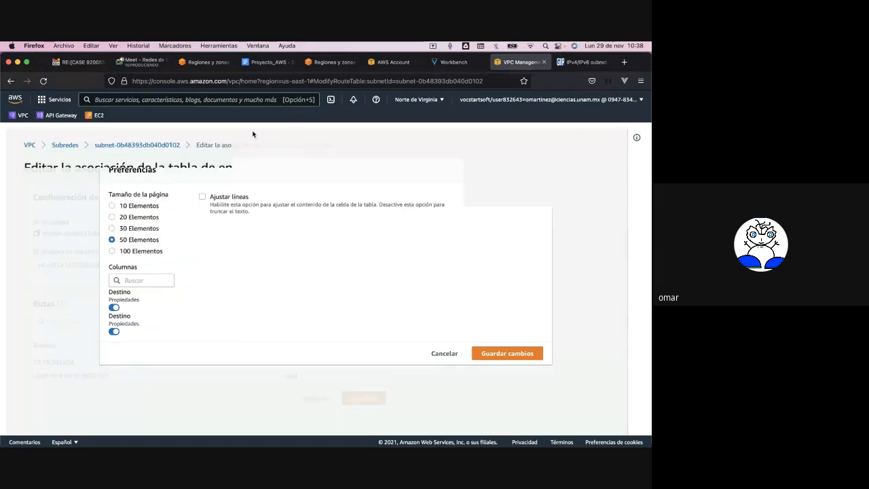
click(67, 145)
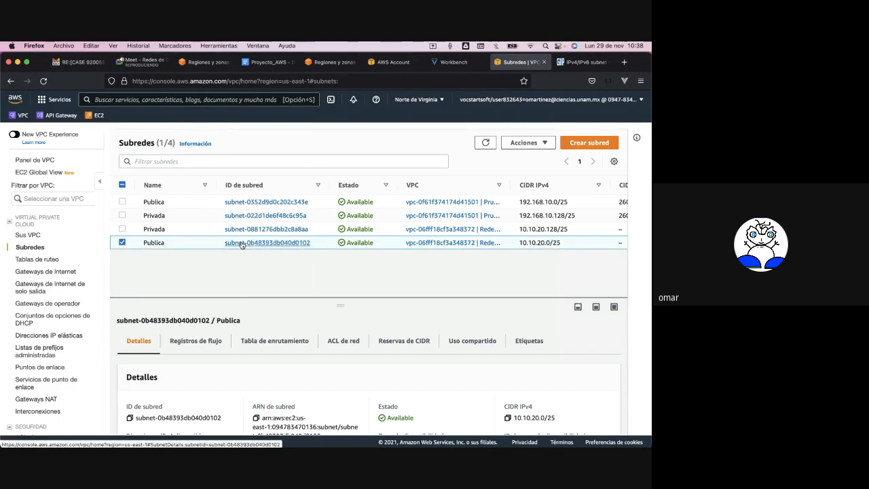
Create a route table named RutaPublica in the RedesFC VPC
click(37, 259)
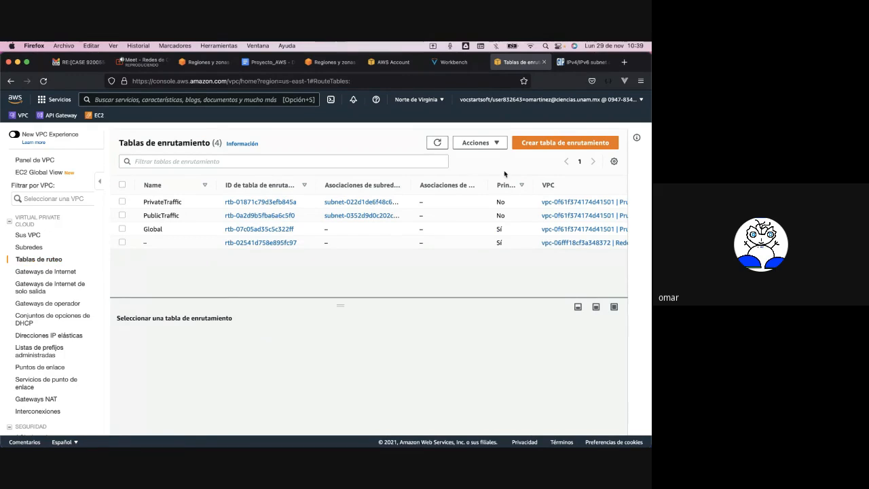
click(543, 143)
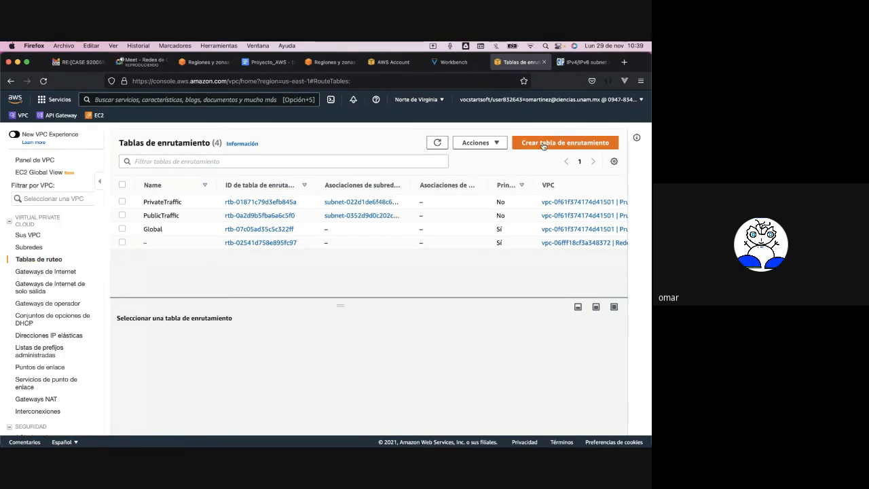
scroll(188, 277, down, 2)
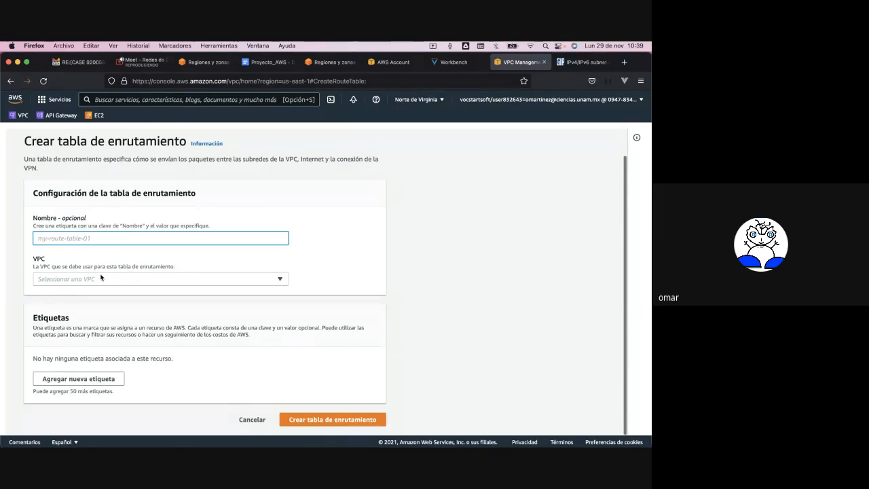
click(70, 279)
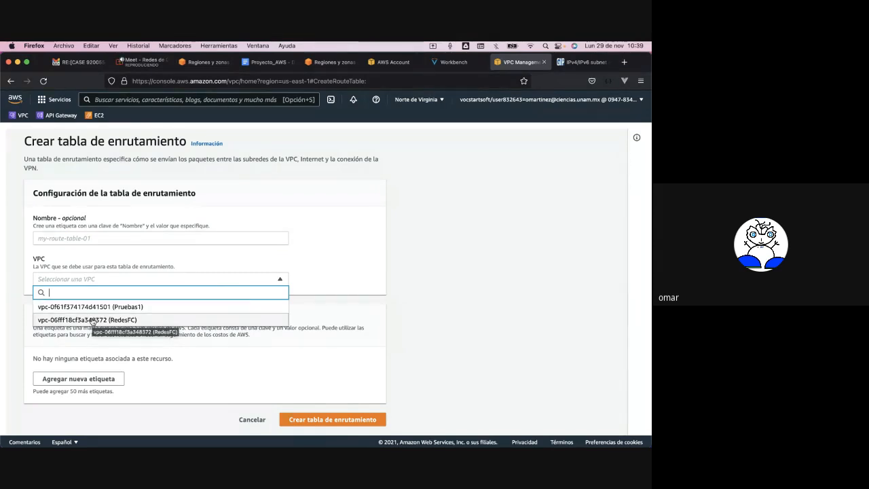
click(93, 320)
click(73, 237)
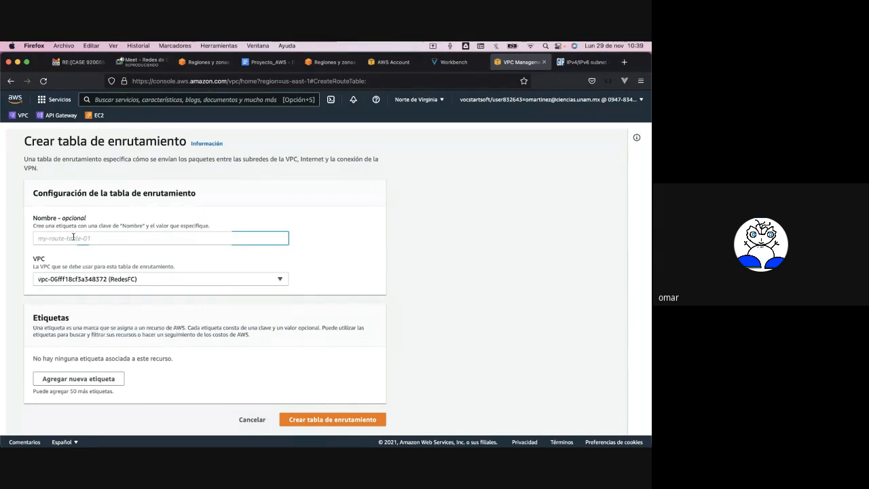
text(Ruta)
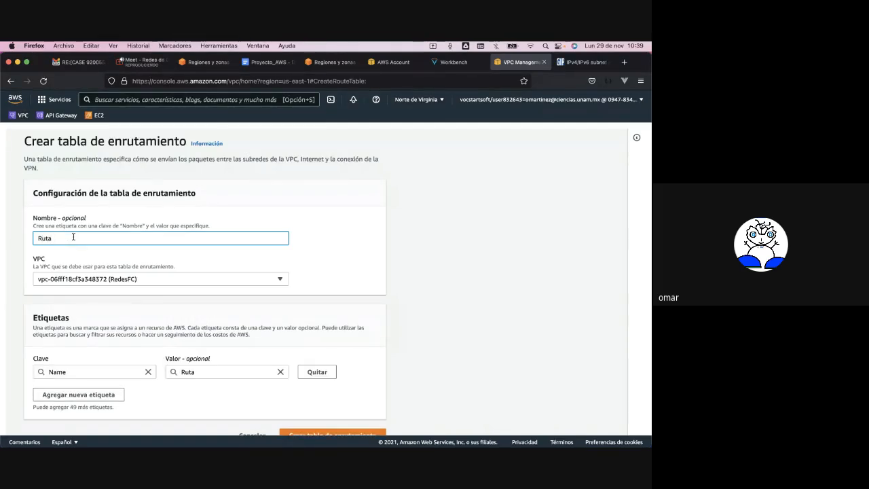
text(Publica)
scroll(116, 298, down, 1)
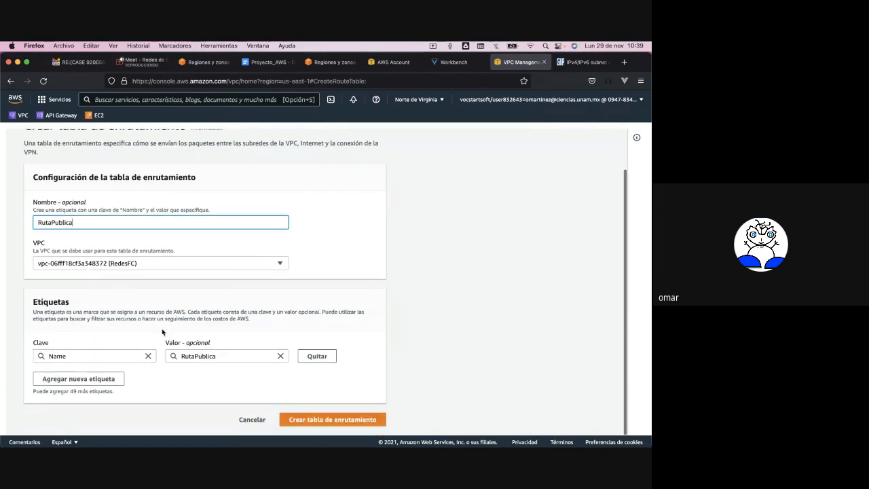
click(306, 420)
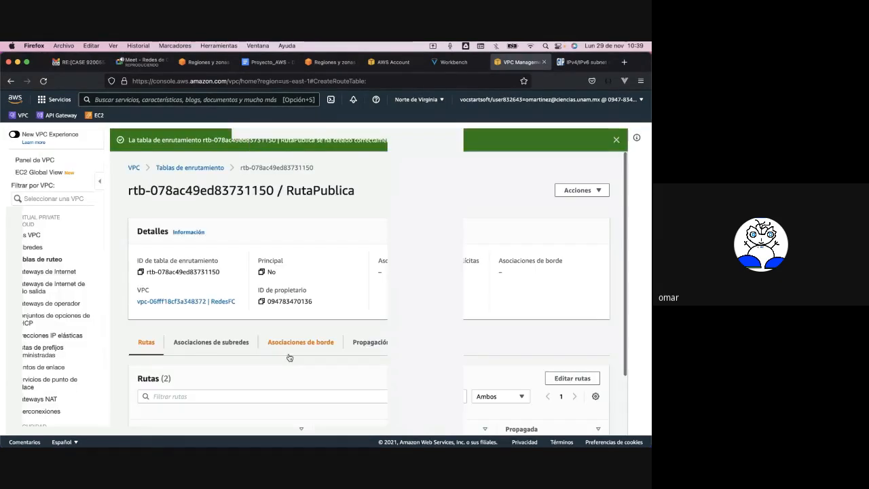
Start editing RutaPublica's routes and add a route with destination 0.0.0.0/0
scroll(289, 357, down, 2)
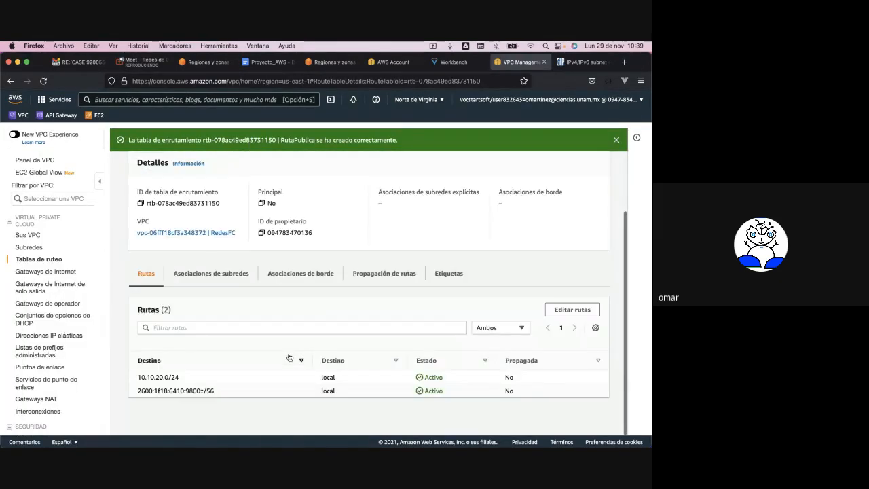
scroll(290, 347, up, 2)
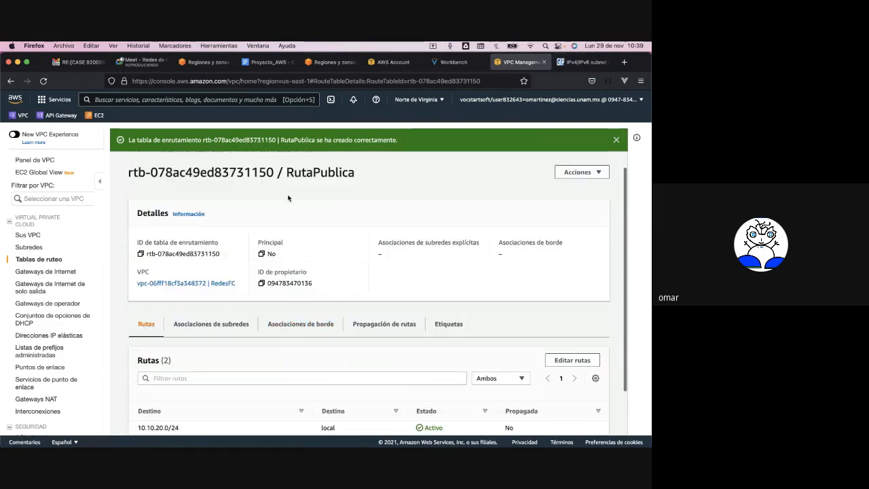
scroll(287, 227, down, 2)
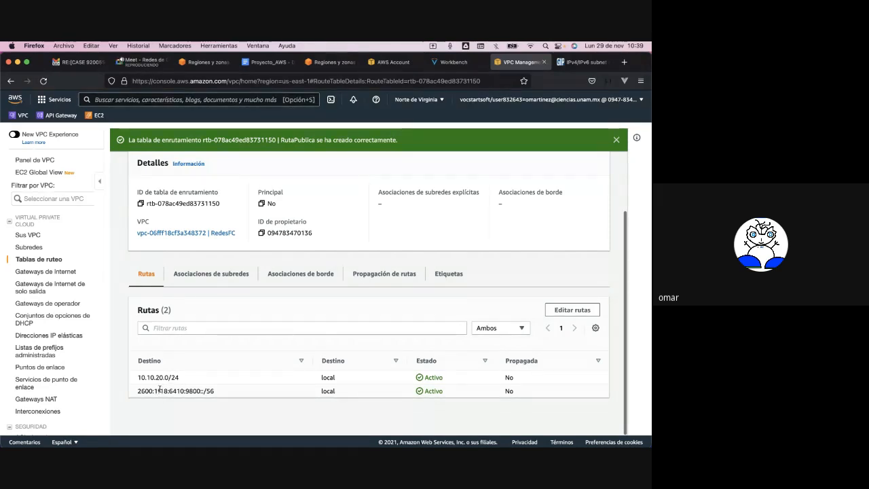
click(560, 311)
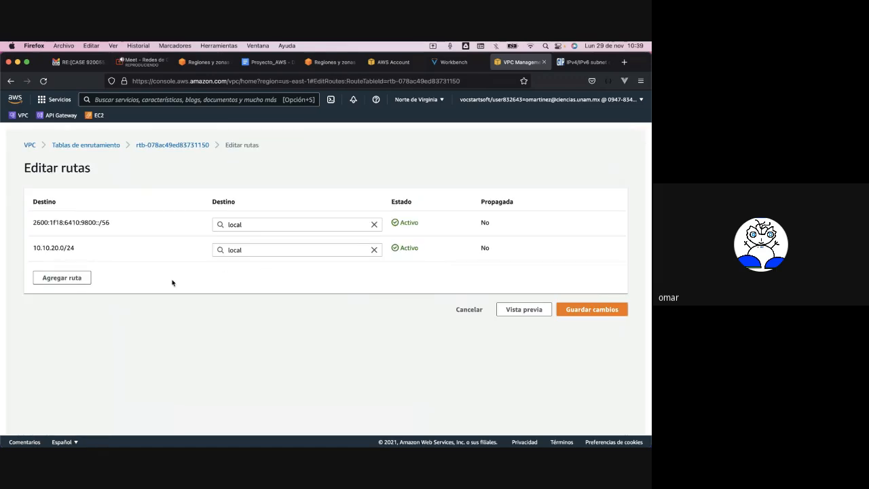
click(70, 281)
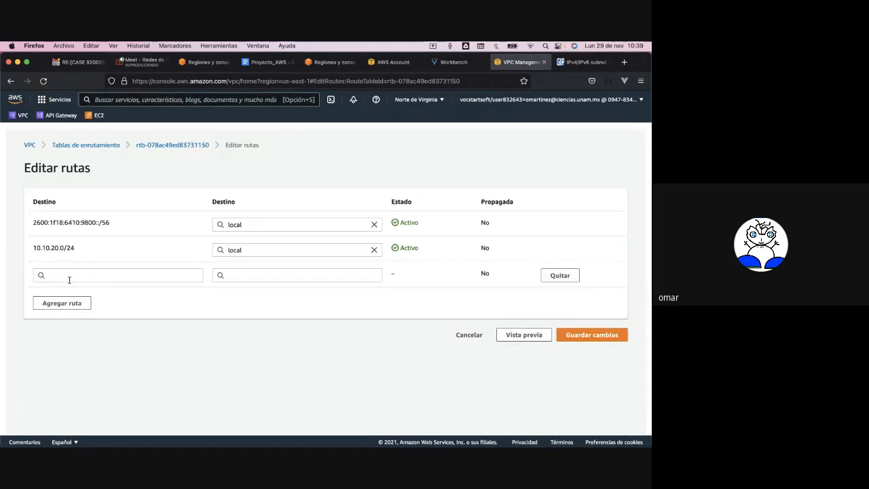
click(69, 280)
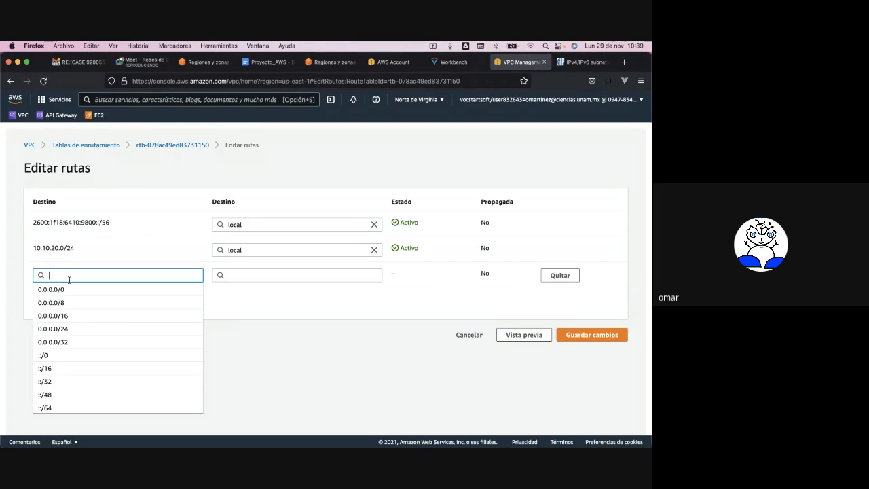
click(67, 290)
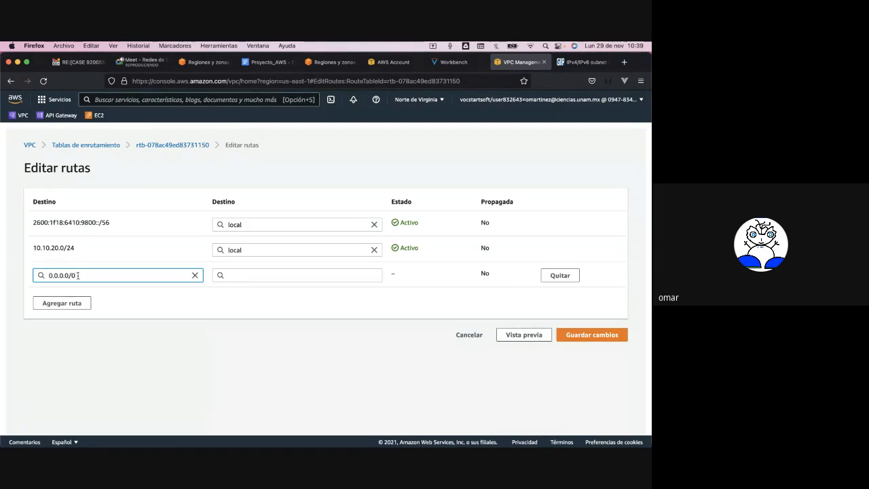
drag(78, 275, 40, 275)
Try an egress-only Internet gateway as the target of the 0.0.0.0/0 route, and clear that target again
click(238, 274)
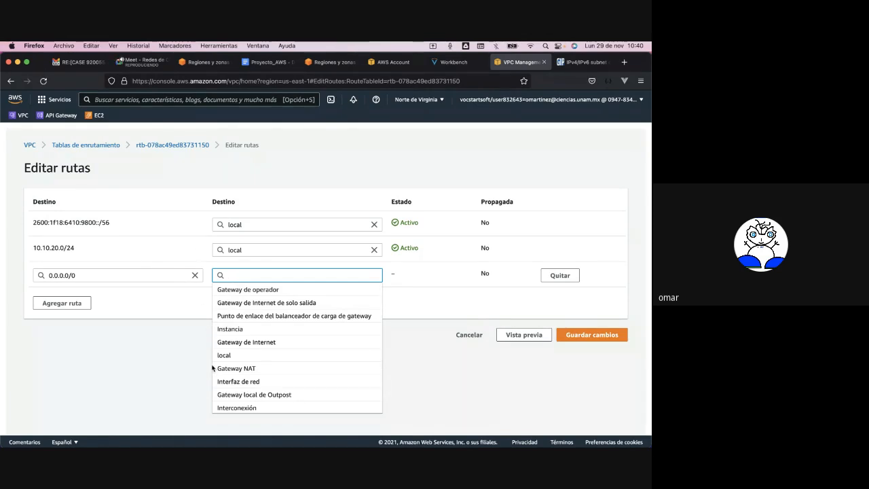
click(253, 303)
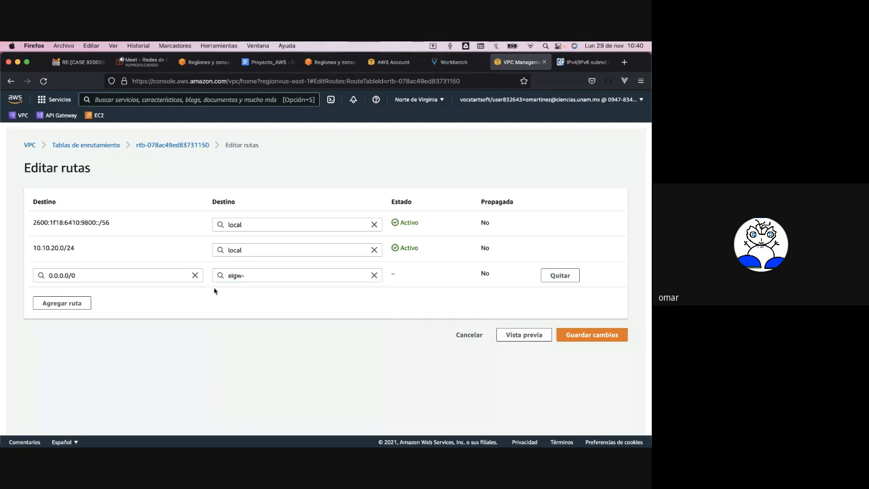
click(260, 272)
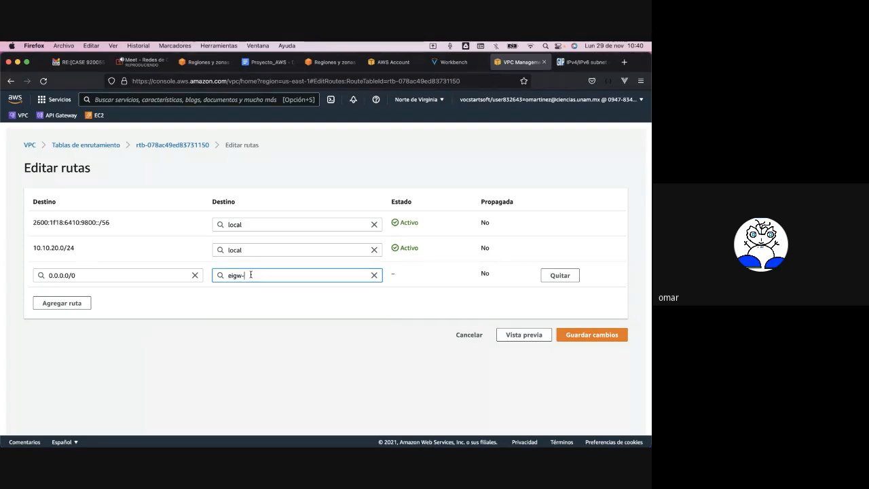
key(BackSpace)
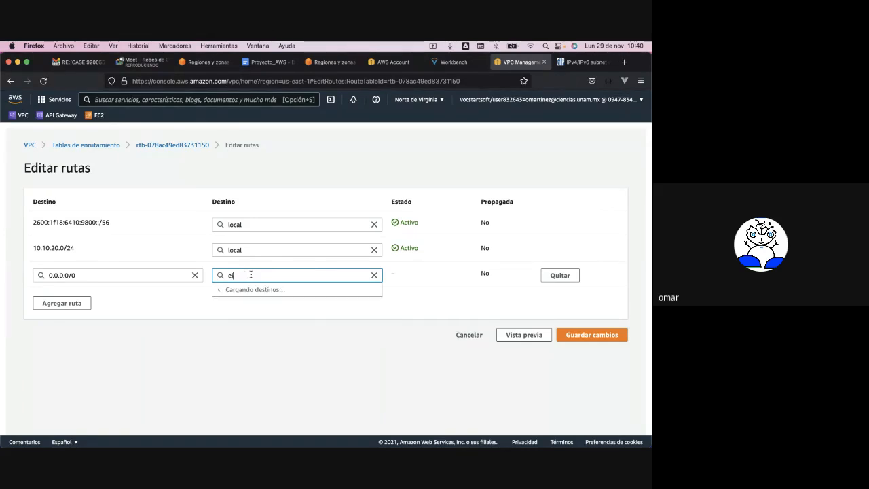
key(BackSpace)
key(BackSpace)
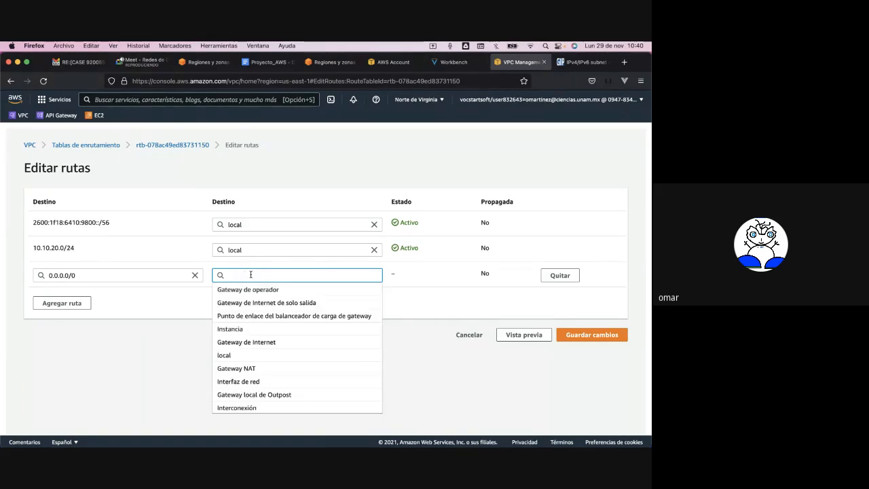
Try to find an Internet gateway target with igw- for the 0.0.0.0/0 route, and leave the route editor without saving
click(253, 343)
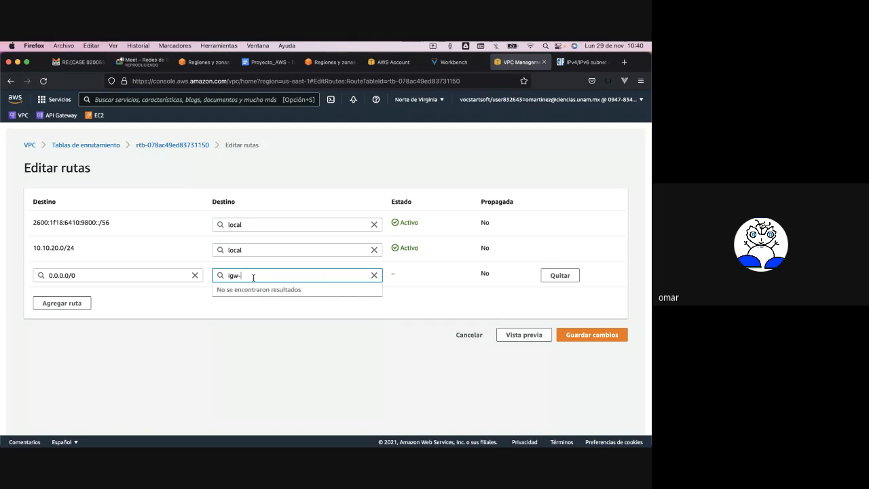
key(BackSpace)
key(BackSpace)
key(BackSpace)
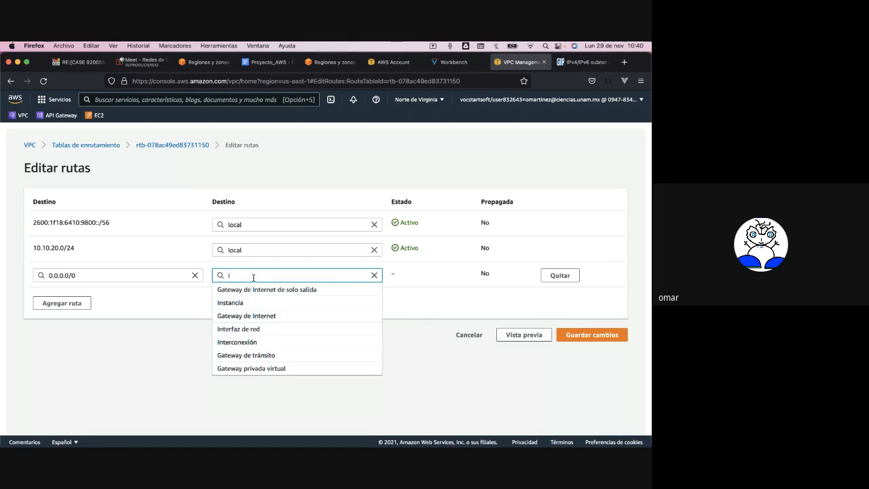
key(BackSpace)
text(ig)
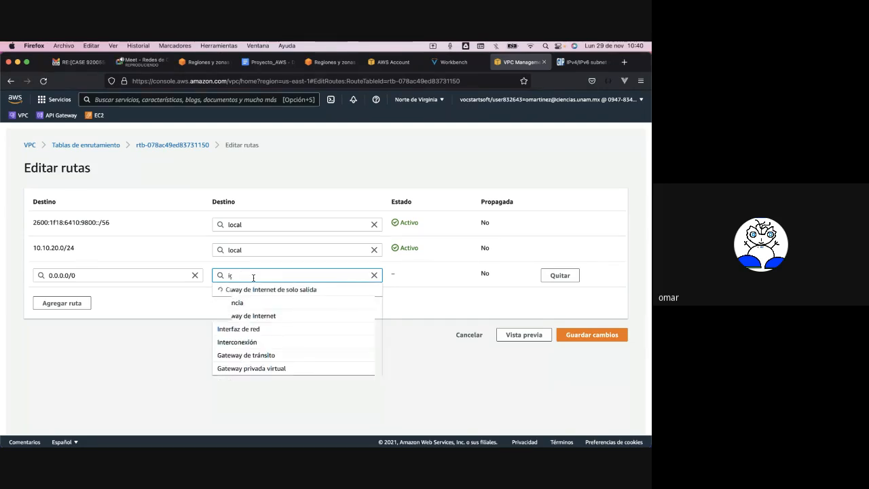
text(w-)
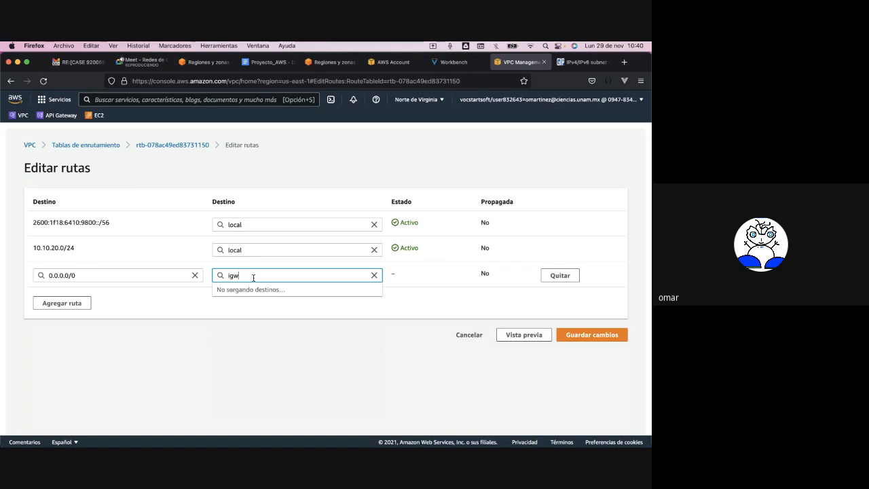
key(BackSpace)
key(BackSpace)
key(BackSpace)
key(BackSpace)
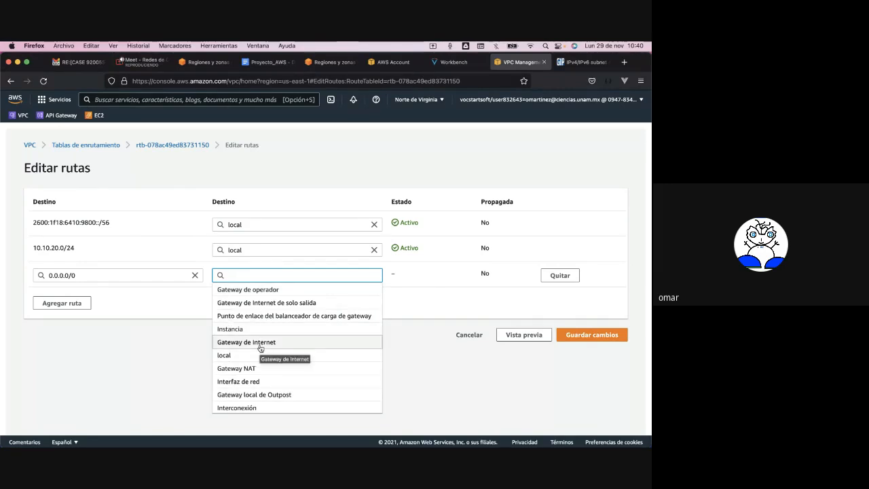
text(igw-)
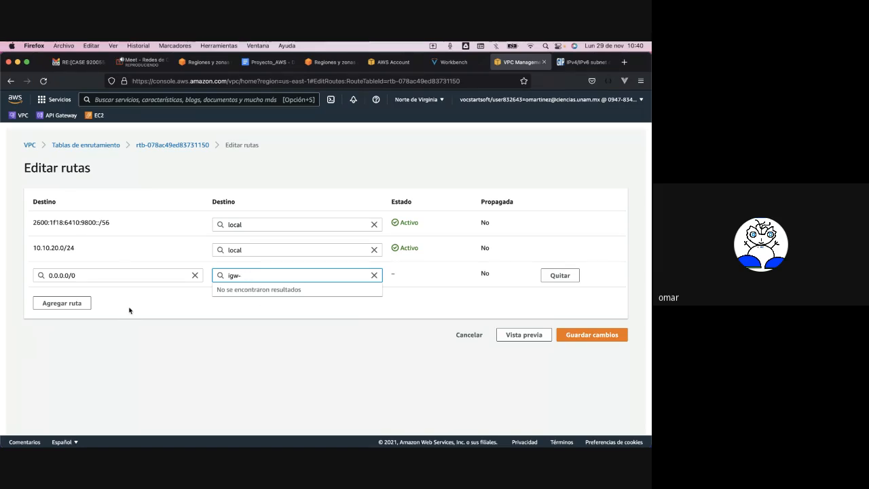
click(168, 146)
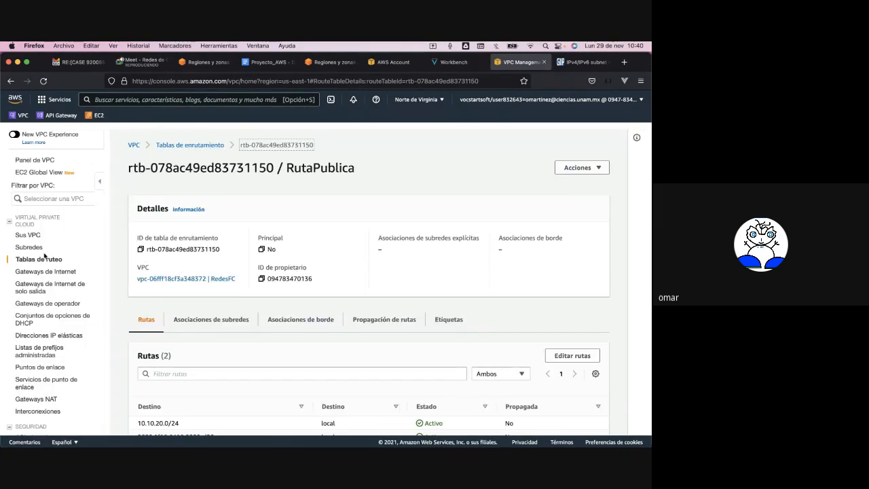
Open the RedesFCGW Internet gateway and attach it to the RedesFC VPC
click(49, 274)
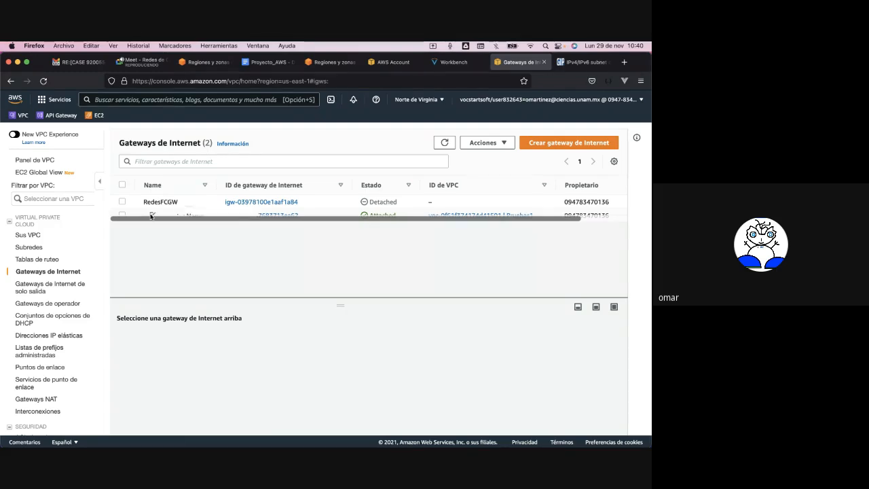
click(152, 215)
click(158, 249)
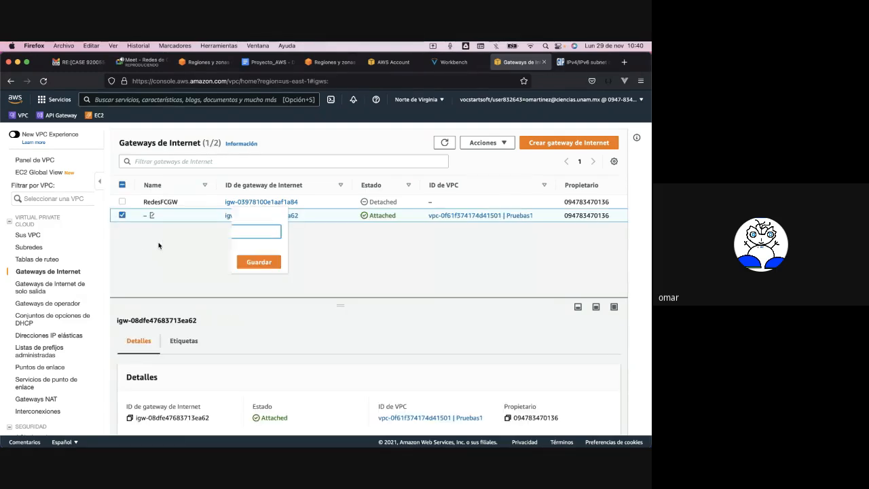
click(278, 201)
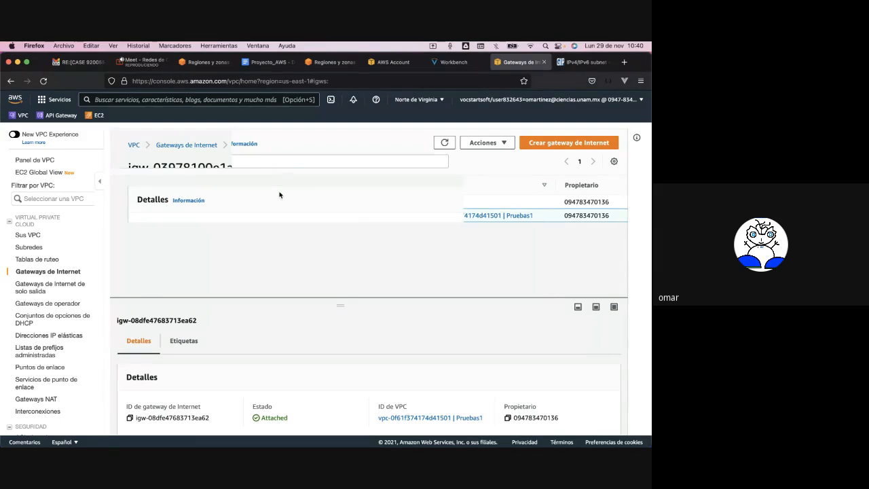
drag(312, 148, 227, 145)
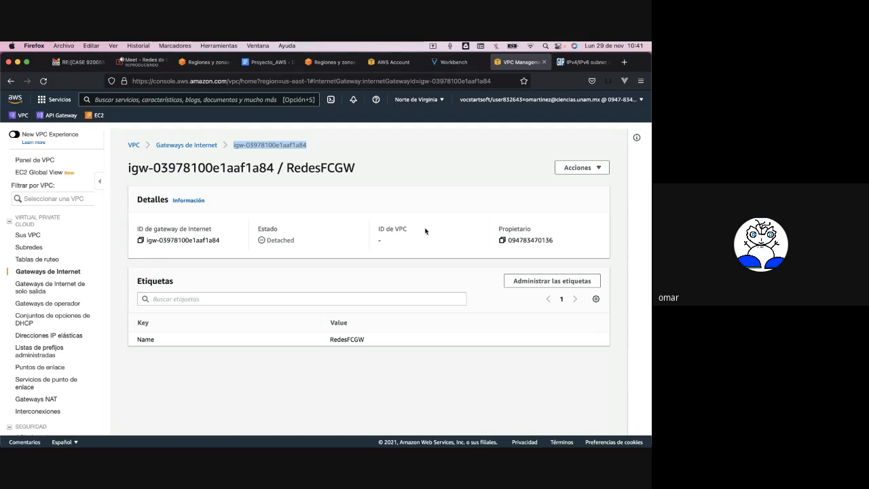
click(586, 169)
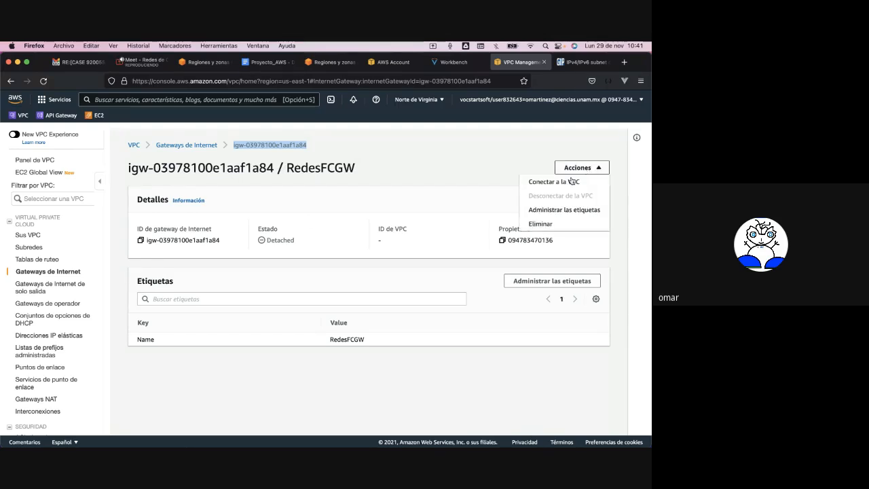
click(570, 181)
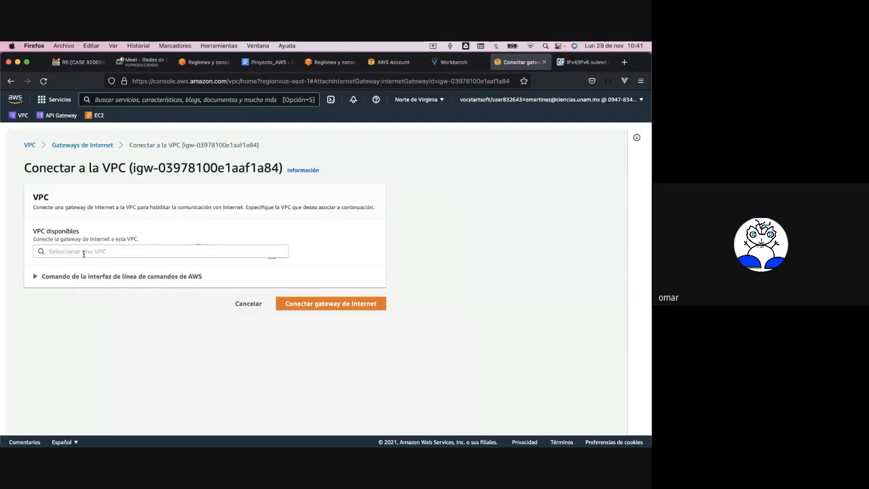
click(84, 252)
click(99, 265)
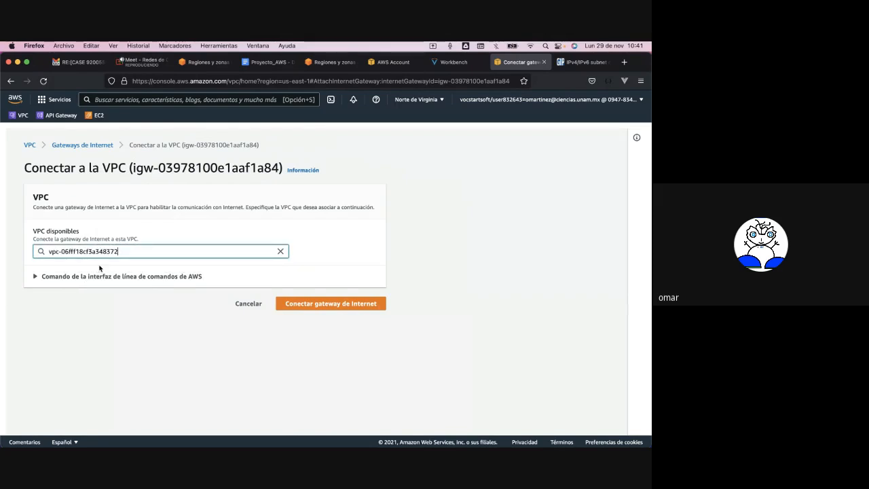
click(298, 307)
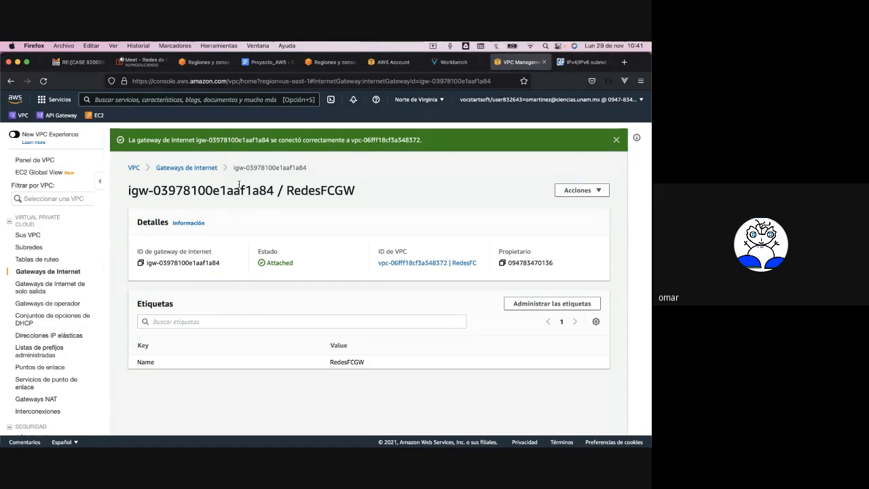
Open the RedesFC VPC's unnamed main route table and start editing its routes
click(32, 237)
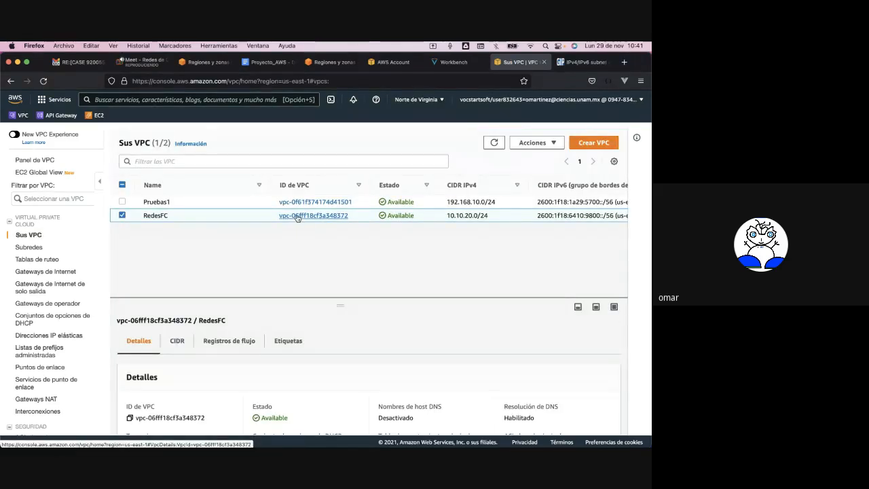
click(29, 264)
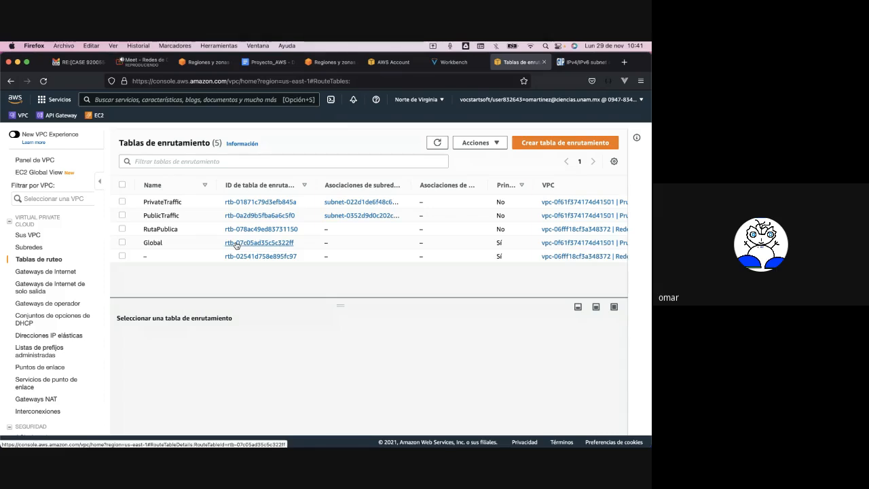
click(236, 243)
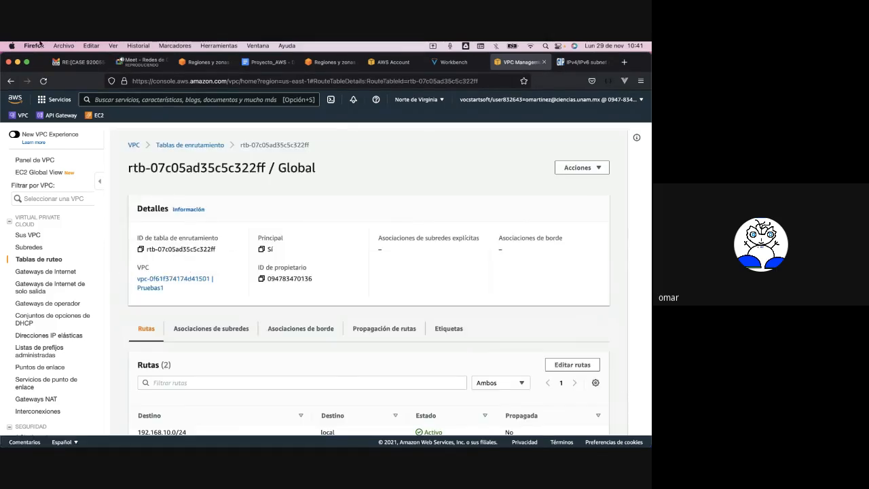
click(11, 81)
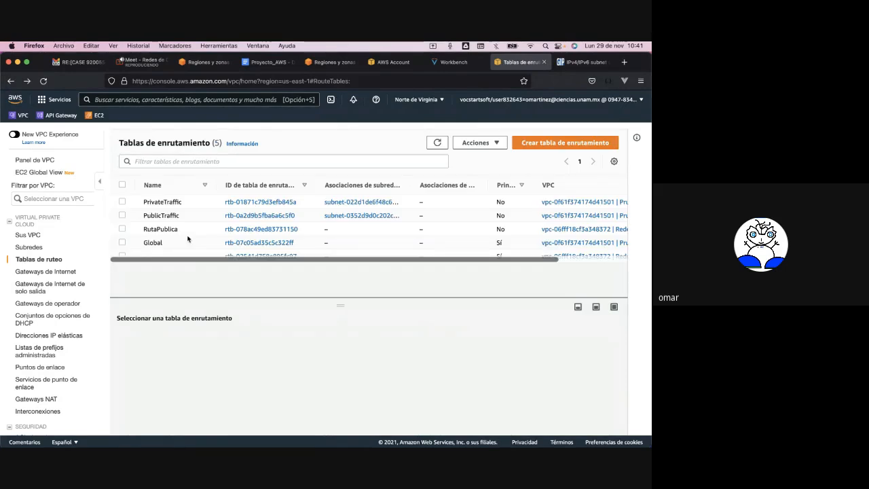
click(232, 256)
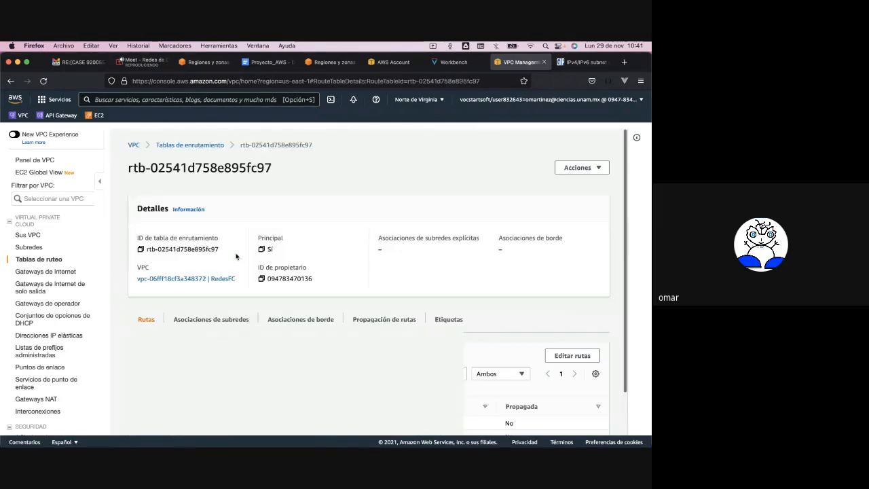
scroll(241, 303, down, 2)
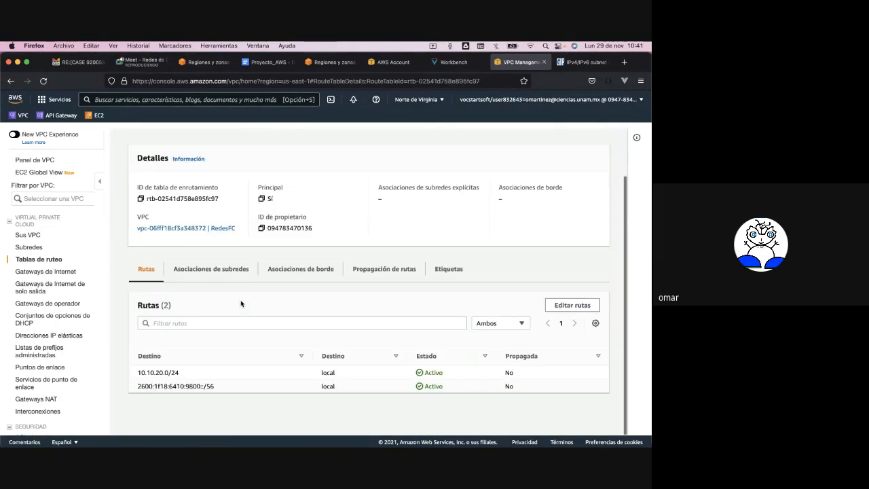
click(575, 311)
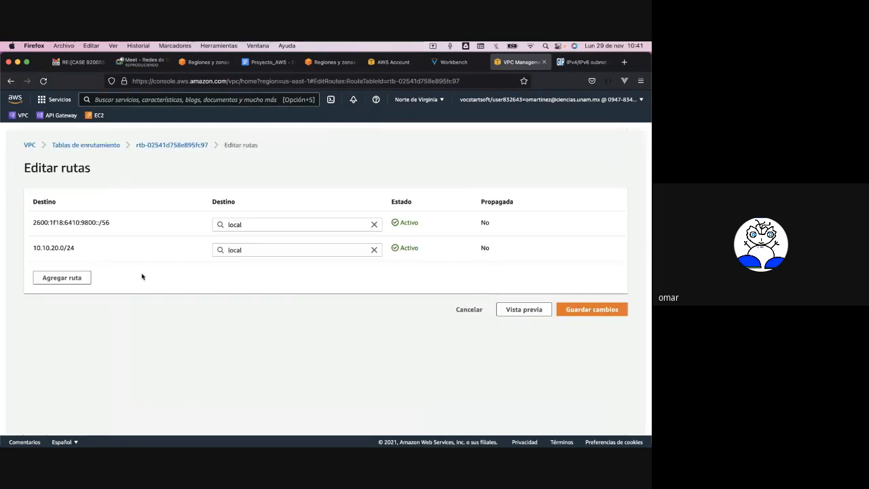
Add a 0.0.0.0/0 route targeting the RedesFCGW Internet gateway to the main route table and save the changes
click(80, 278)
click(82, 276)
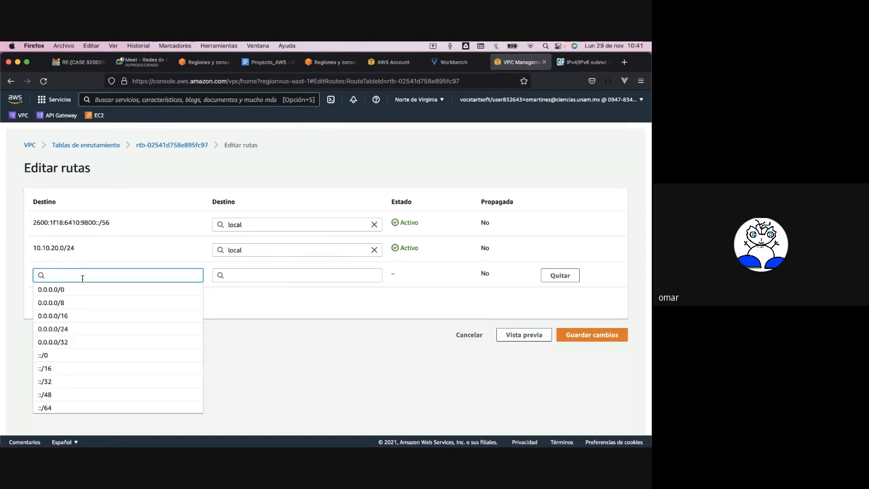
click(68, 290)
click(248, 273)
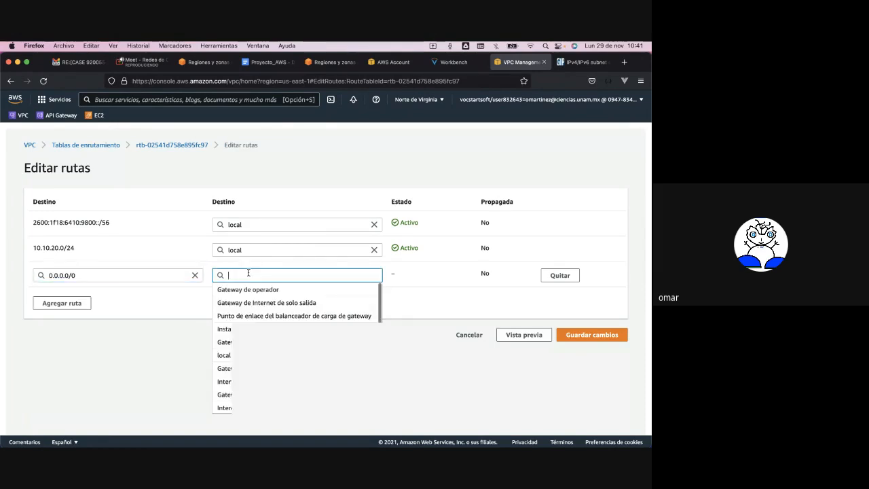
key(BackSpace)
key(BackSpace)
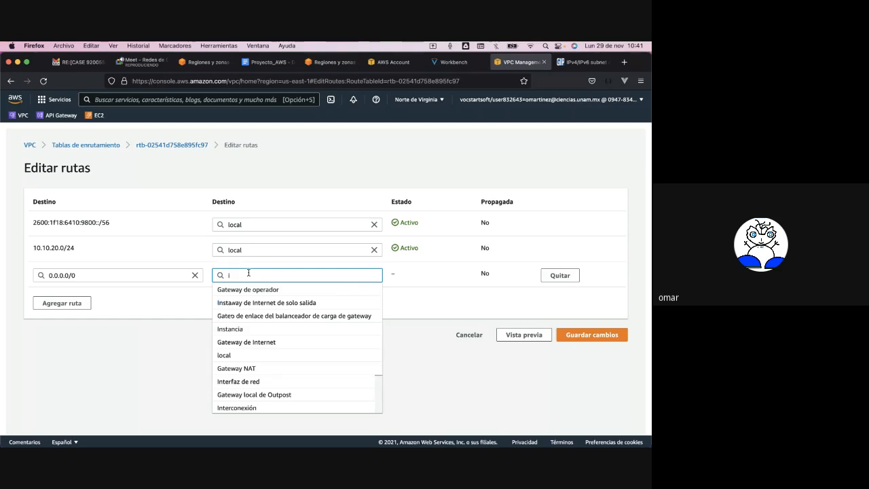
text(igw-)
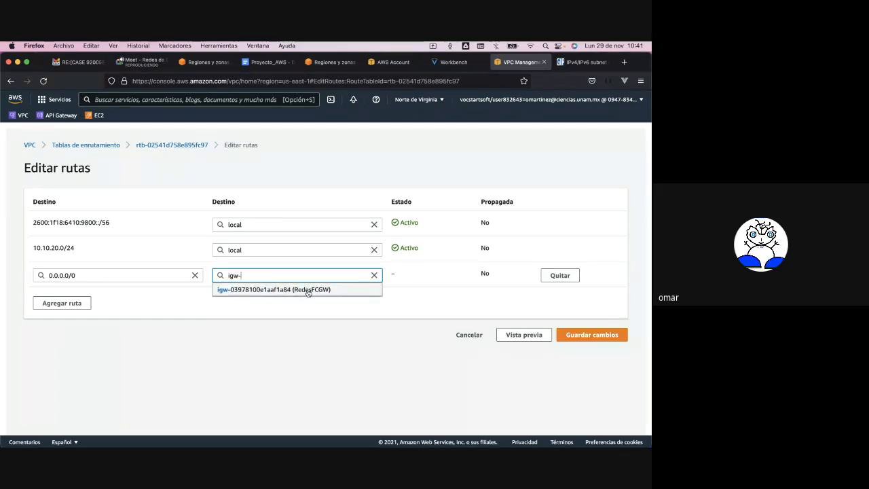
click(308, 291)
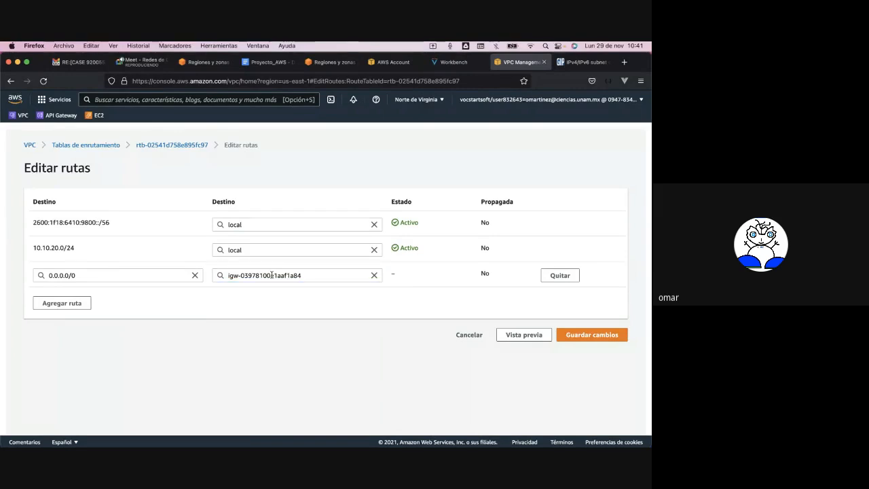
click(578, 336)
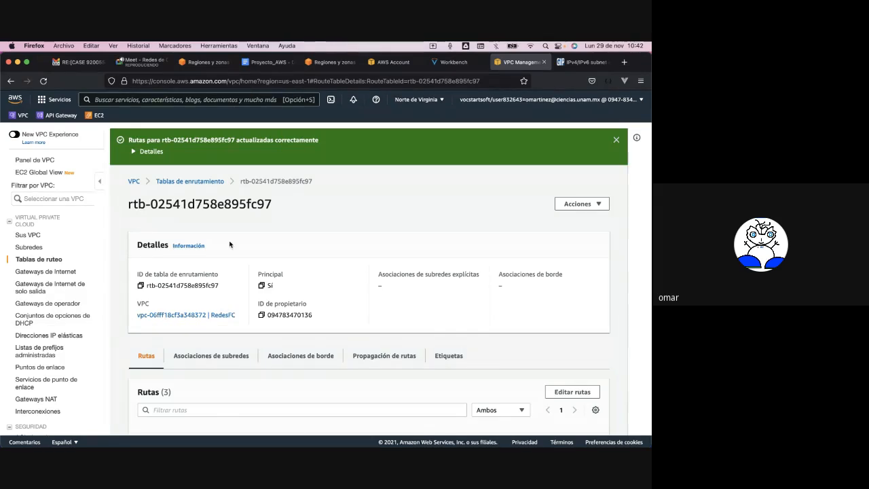
Name the RedesFC VPC's unnamed main route table RedesFCPublic
click(34, 235)
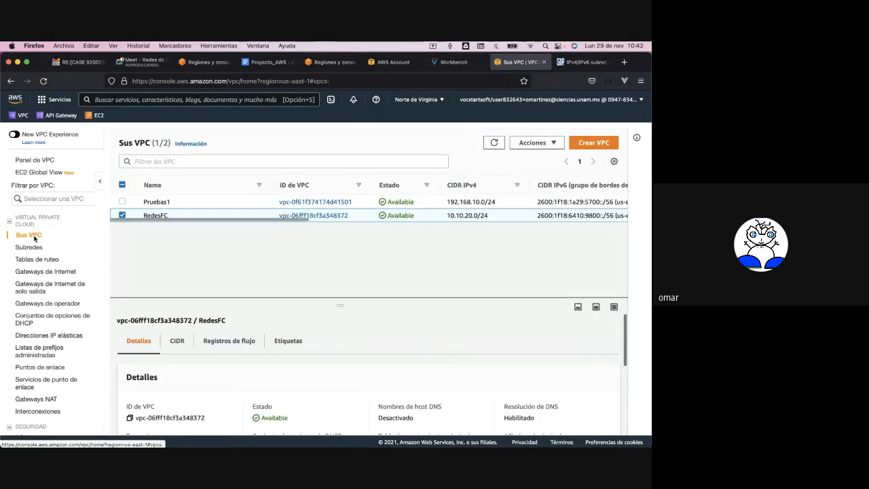
click(49, 272)
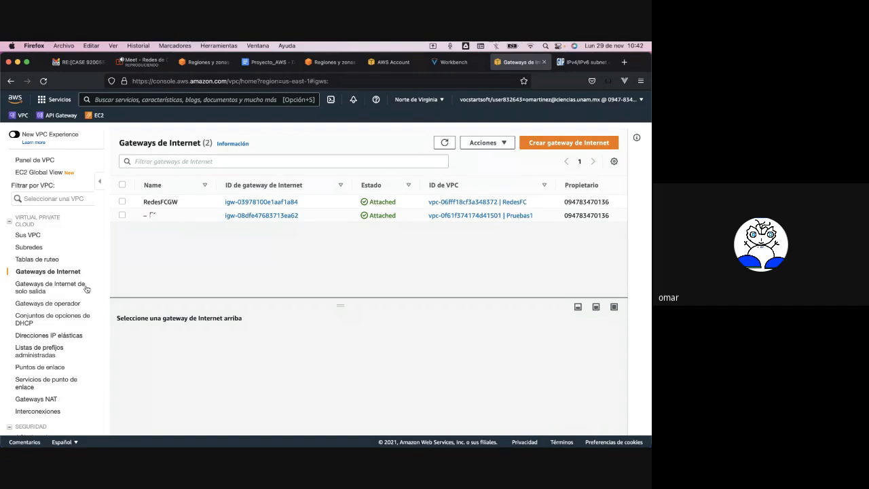
click(52, 261)
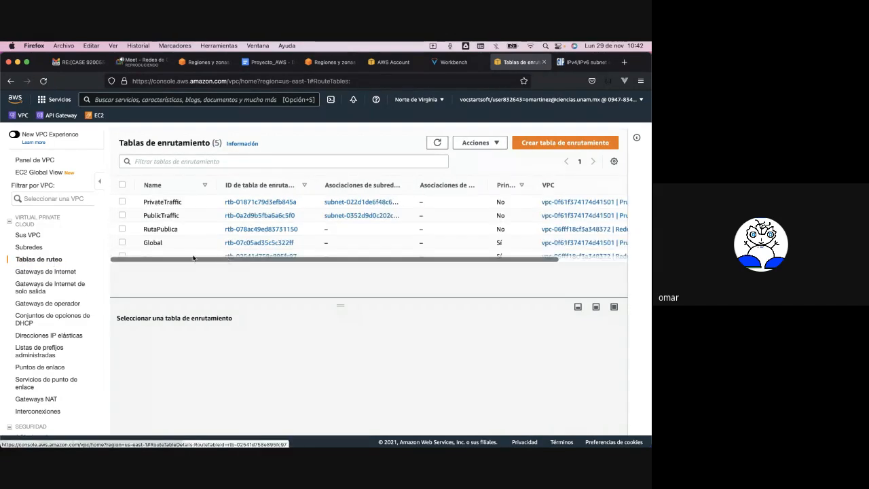
click(153, 256)
click(152, 256)
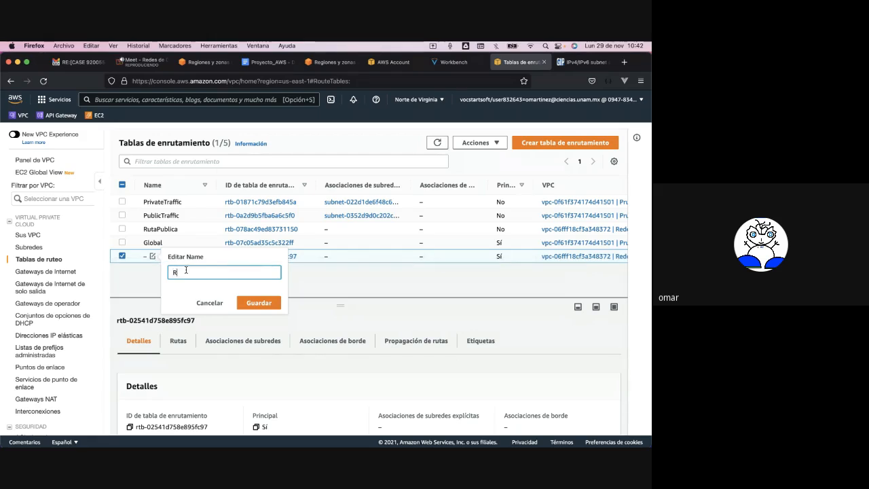
text(RedesFCPublic)
double_click(199, 275)
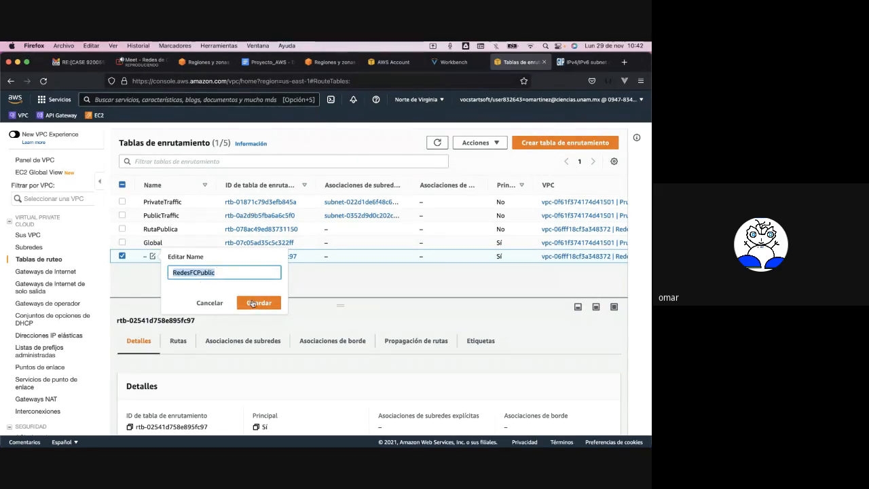
click(253, 303)
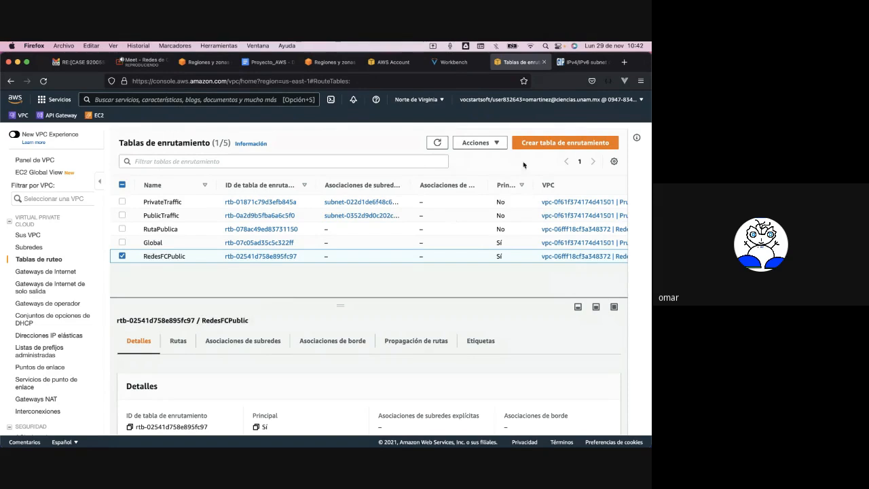
Create a route table named RedesFCPrivada in the RedesFC VPC
click(541, 143)
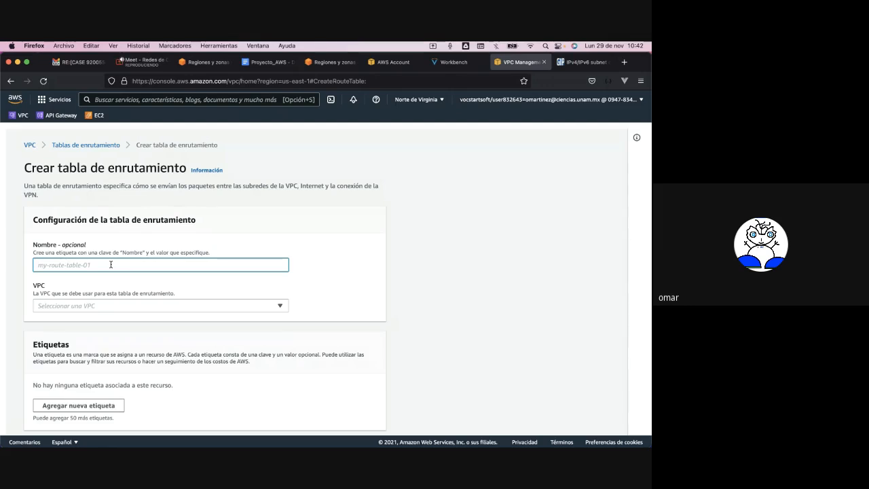
text(RedesFC)
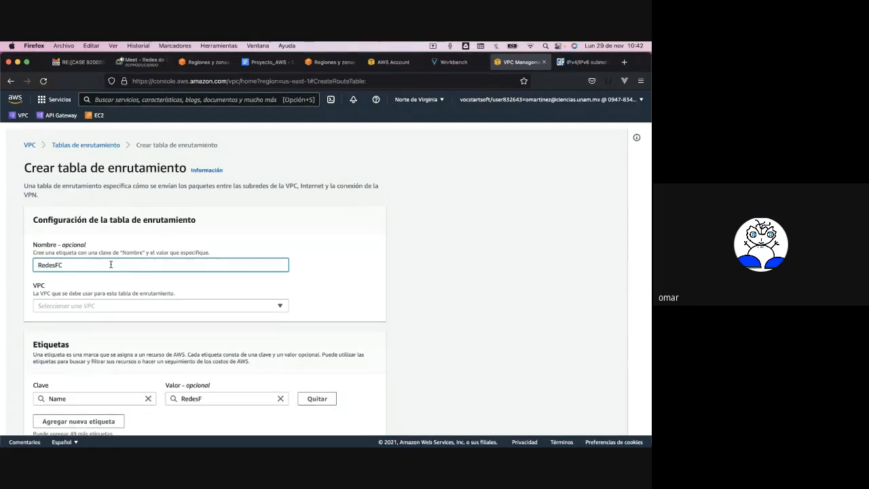
text(Pruv)
text(ada)
click(89, 305)
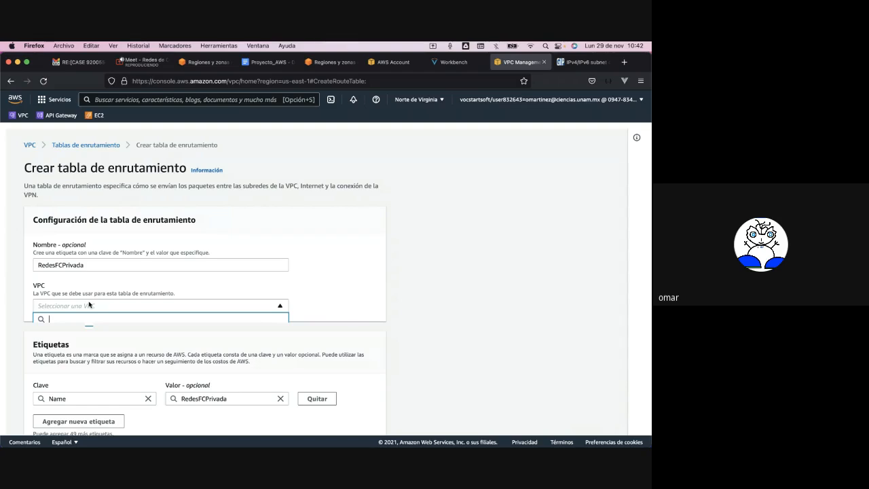
click(95, 347)
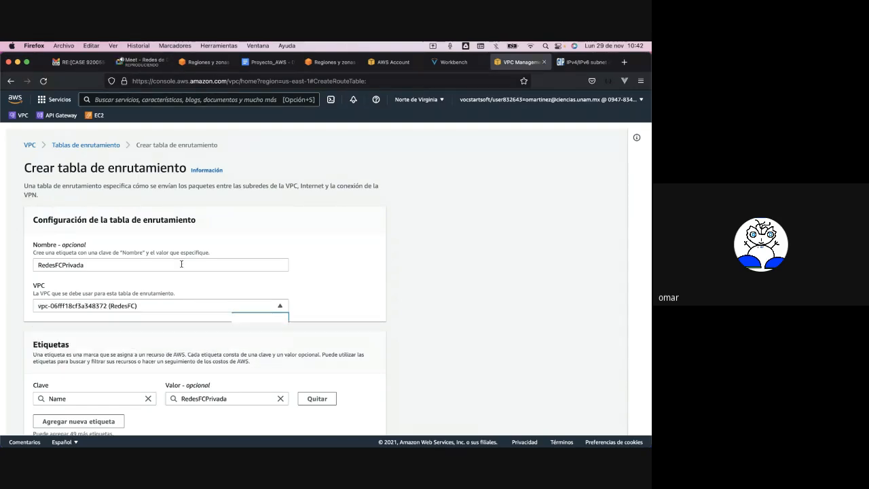
scroll(204, 305, down, 2)
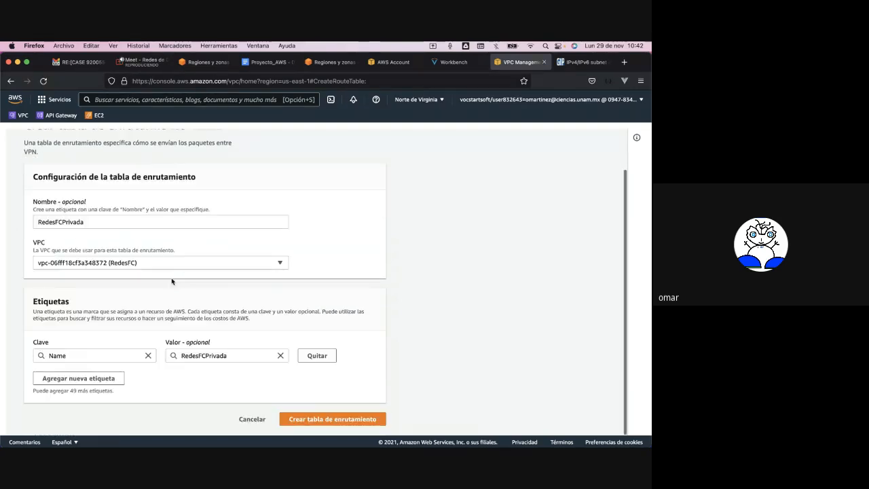
click(314, 422)
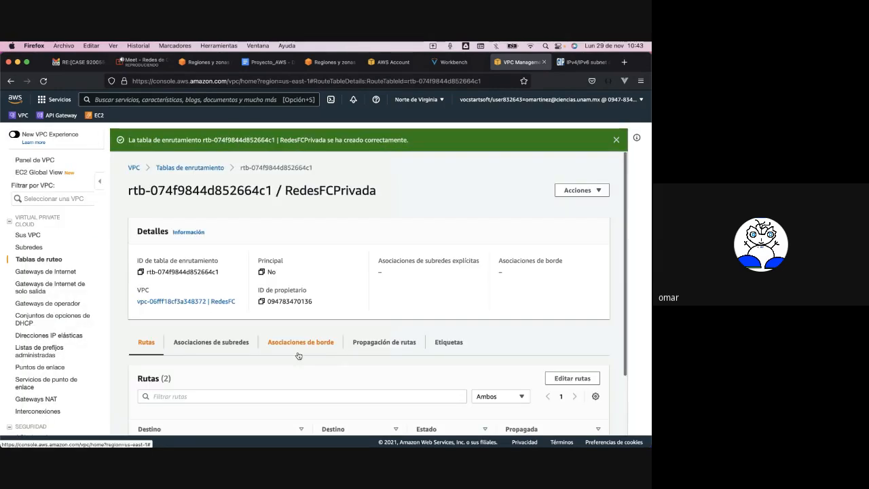
Review RedesFCPrivada's details and its local IPv4 and IPv6 routes, highlighting each destination
scroll(299, 356, down, 3)
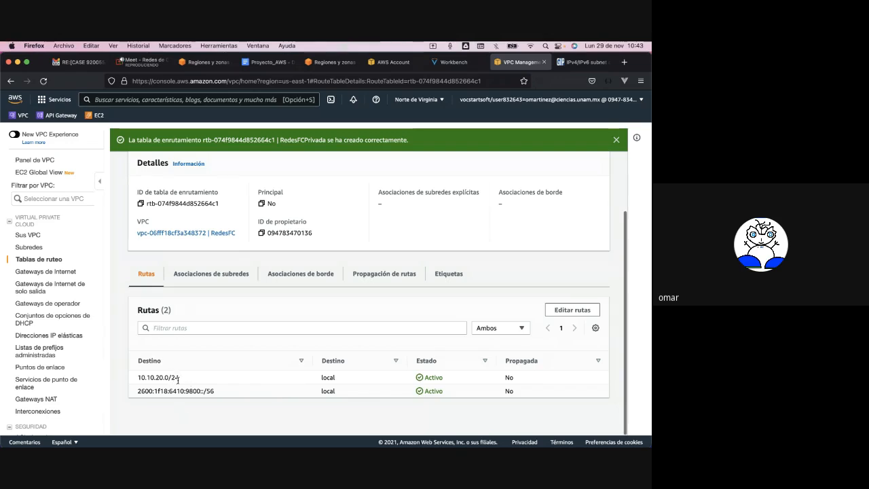
drag(179, 382, 135, 393)
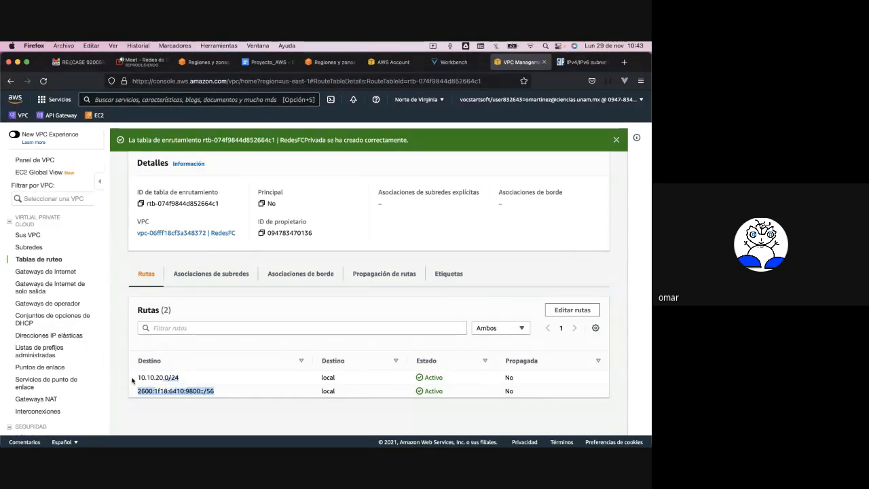
drag(134, 378, 180, 378)
scroll(238, 308, up, 1)
scroll(237, 307, up, 2)
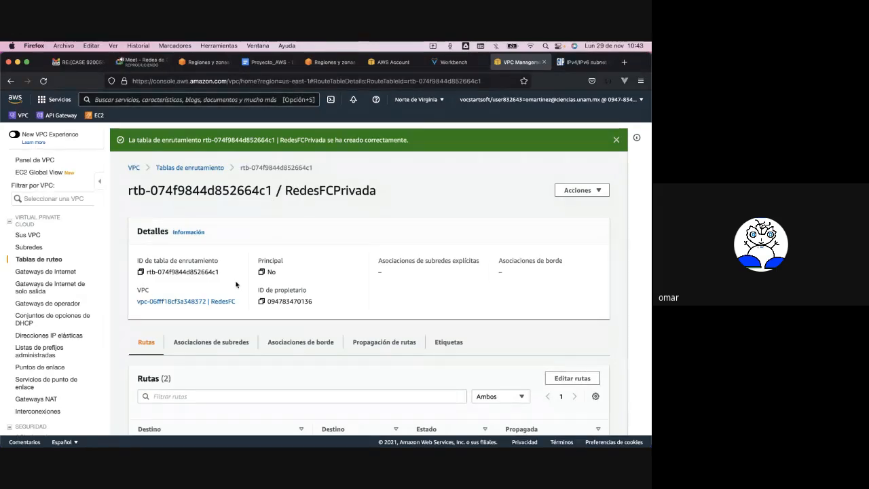
scroll(217, 354, down, 2)
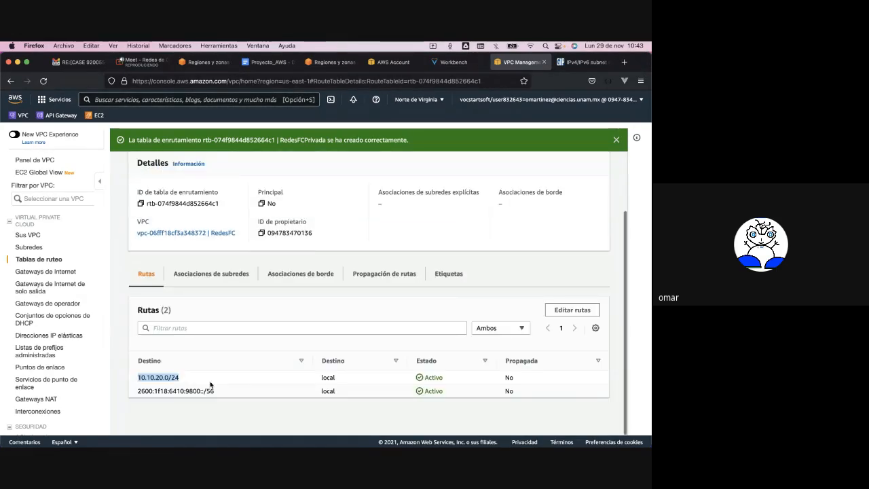
triple_click(137, 392)
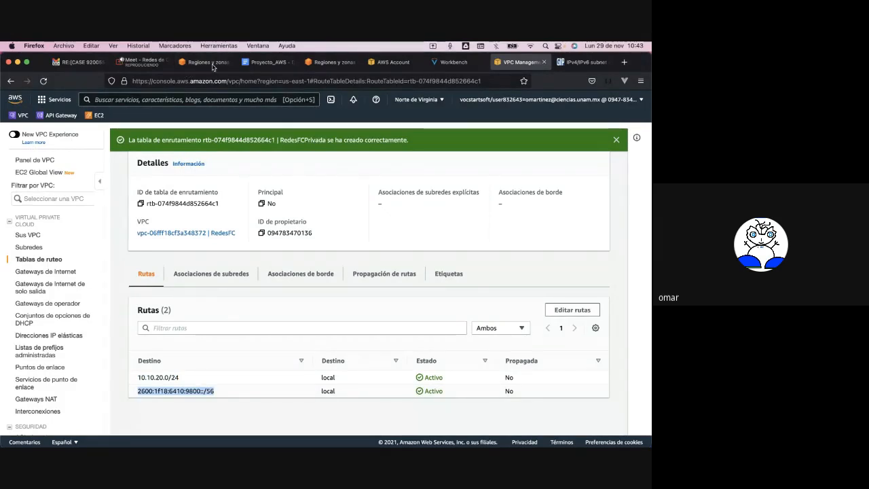
Switch to the Proyecto_AWS document in Google Docs and examine the AWS infrastructure diagram
click(252, 63)
scroll(237, 263, up, 15)
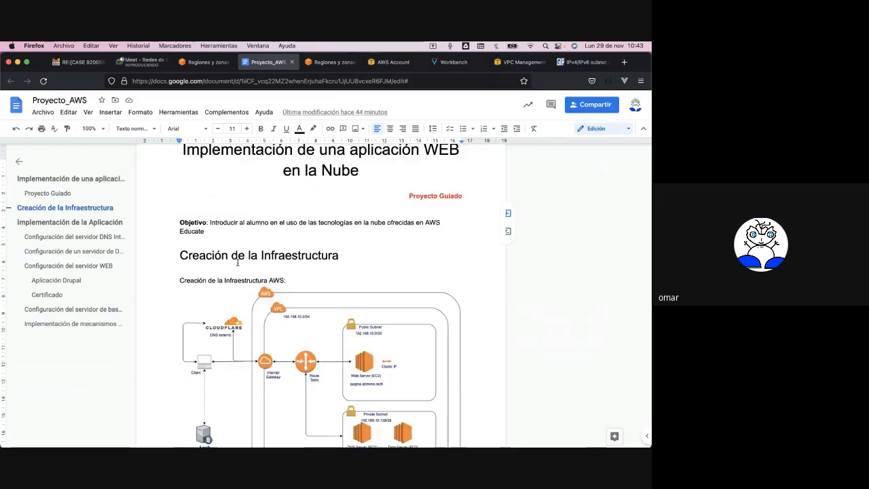
scroll(237, 263, down, 4)
scroll(237, 263, down, 1)
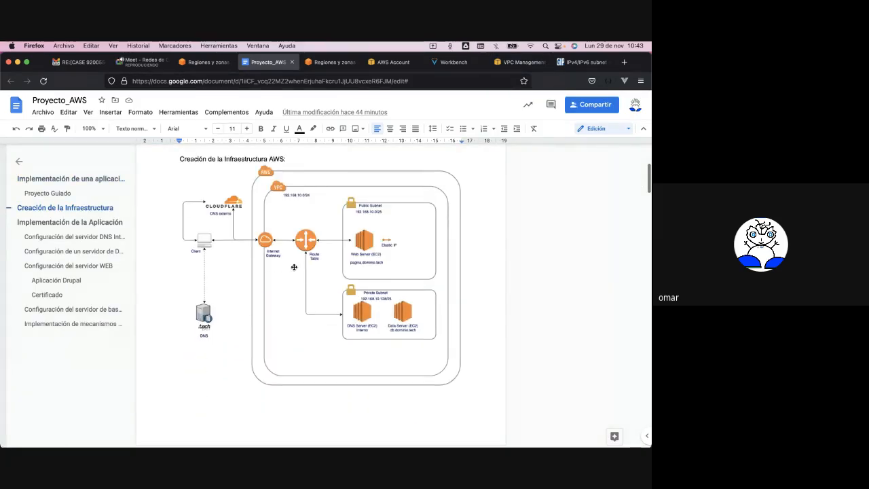